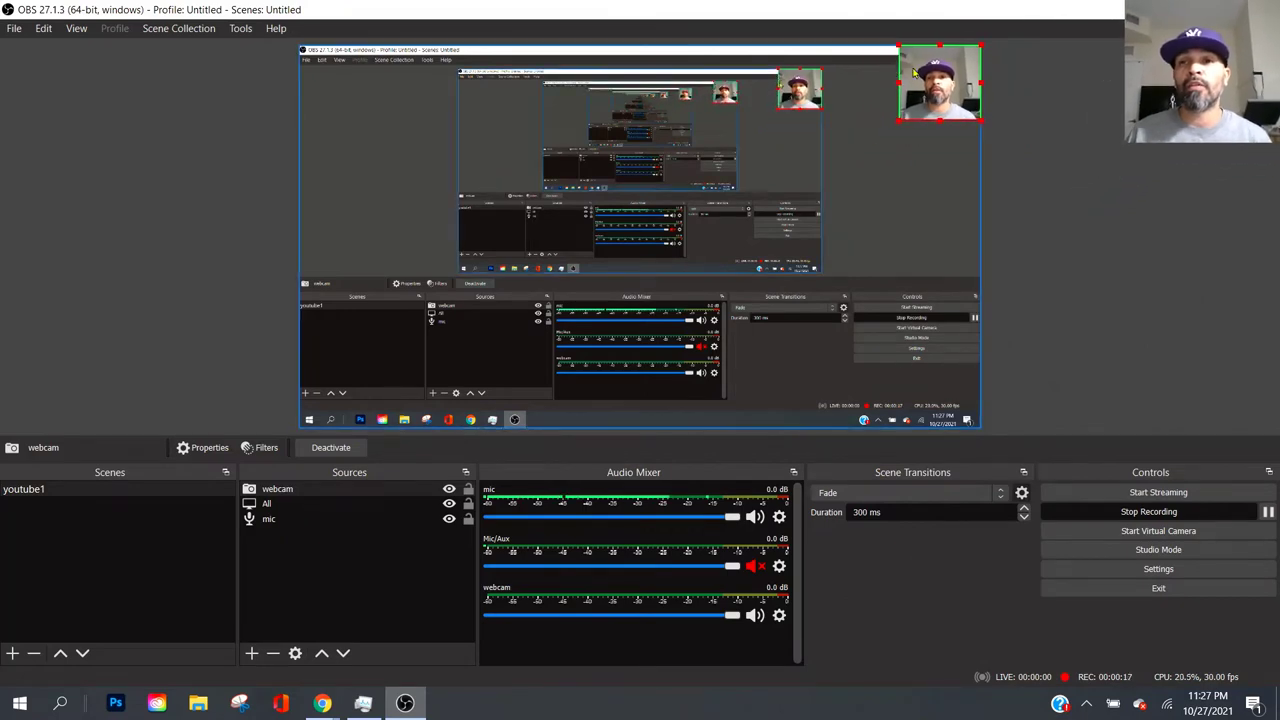
Switch from OBS Studio to the Chrome window showing Photopea.
key(alt+Tab)
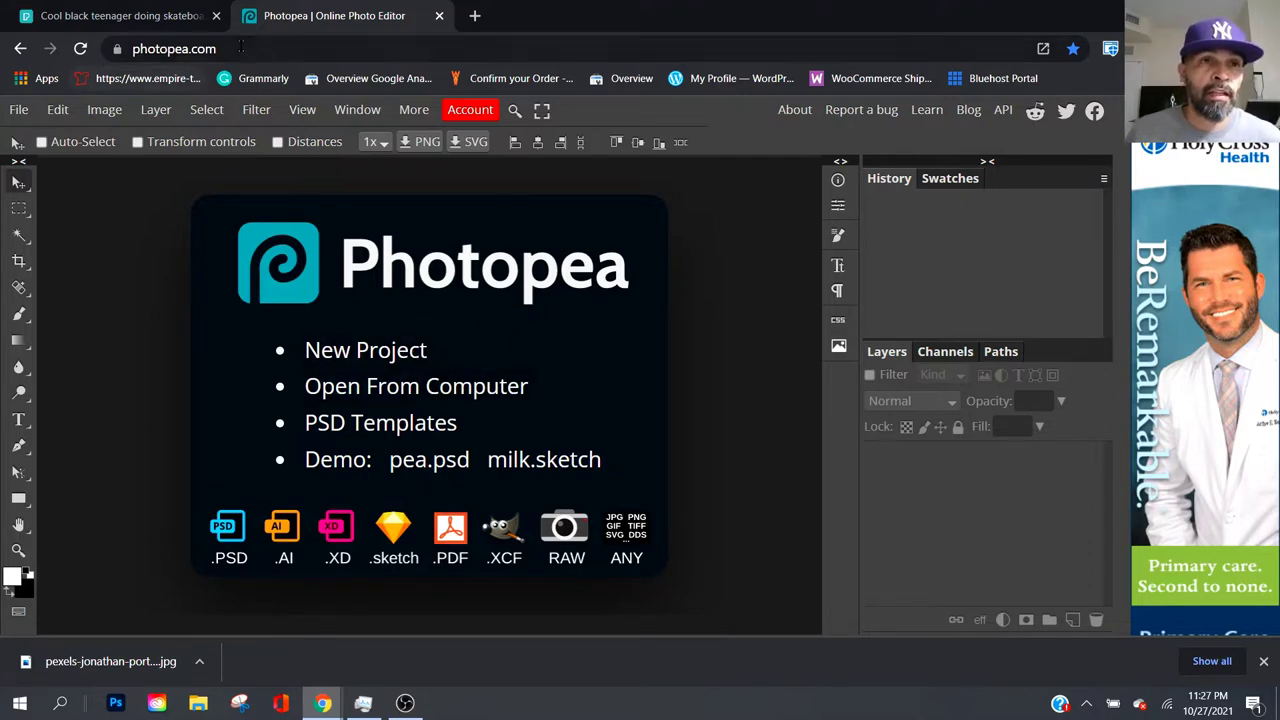
Reload Photopea, look through its File, Edit and More menus, then go to the Pexels skateboard tab.
click(137, 48)
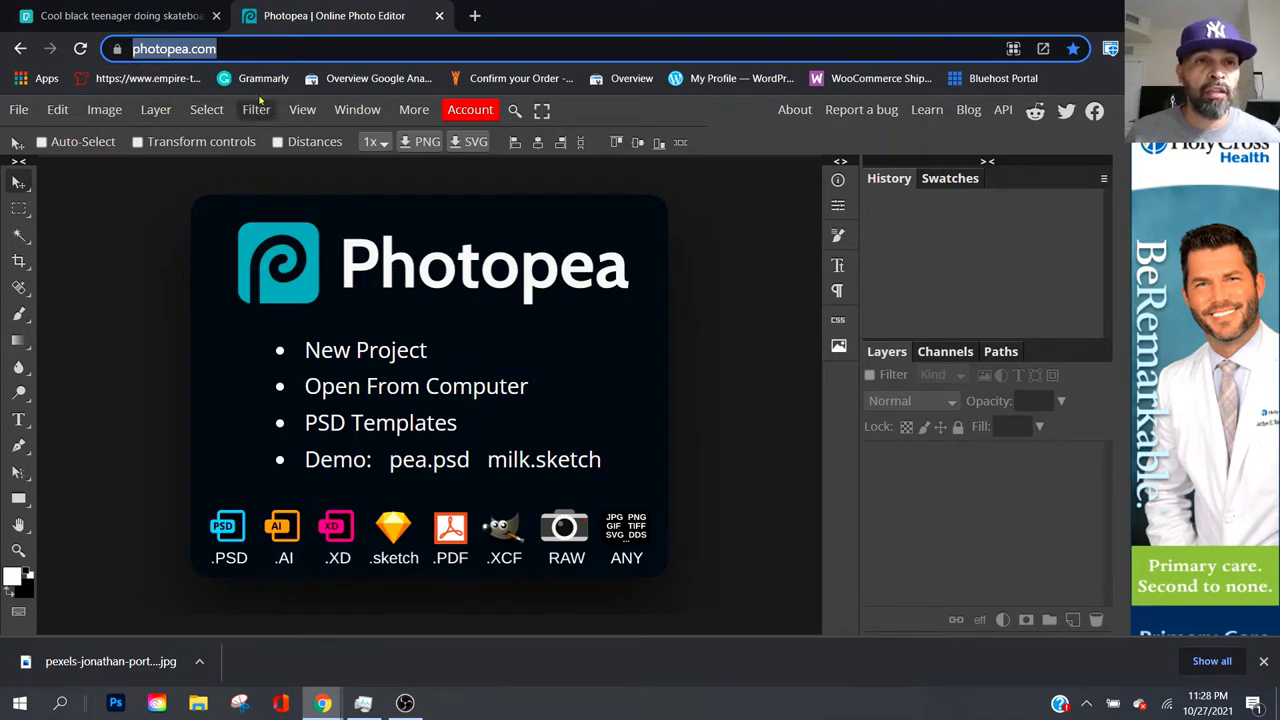
key(Return)
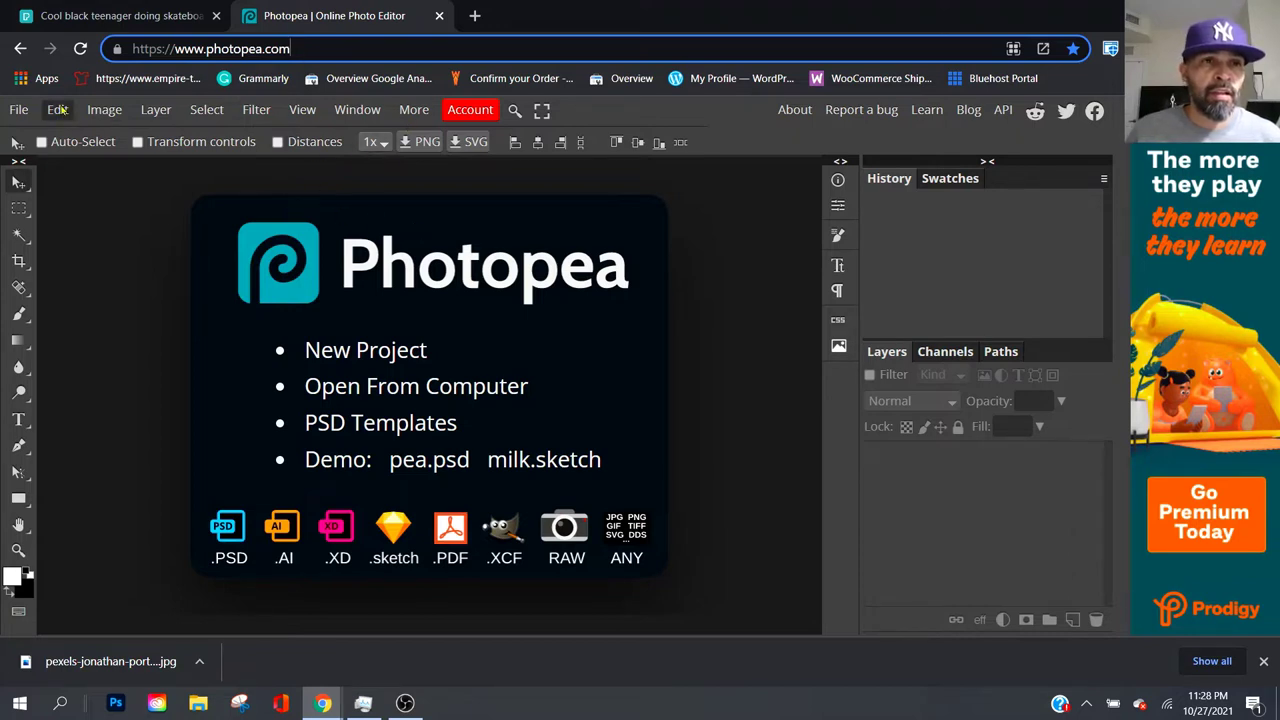
click(18, 110)
click(57, 110)
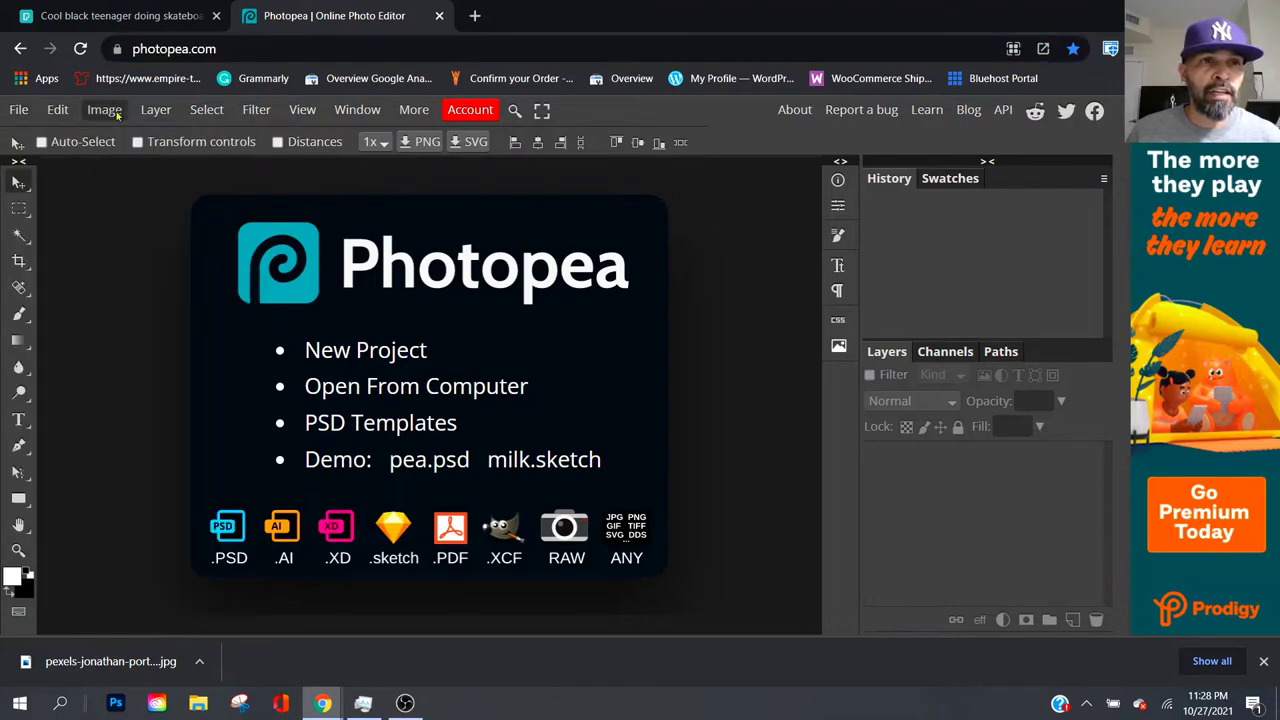
click(400, 116)
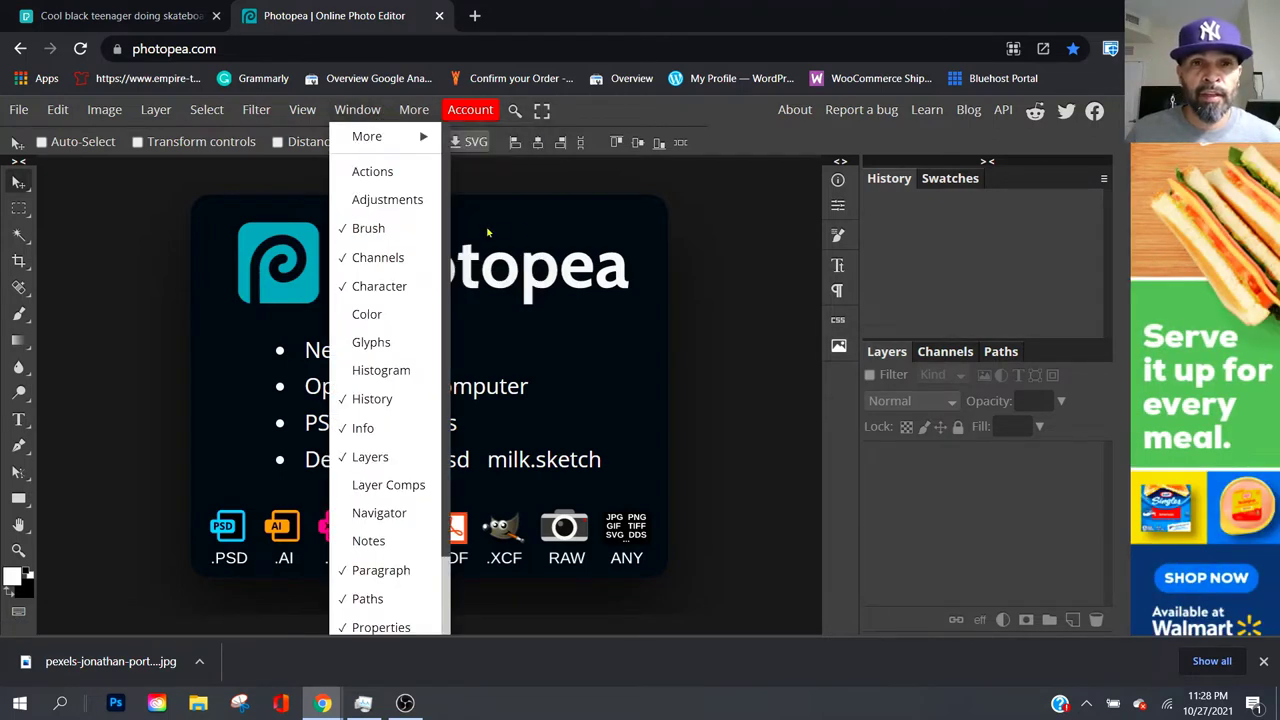
mouse_move(302, 109)
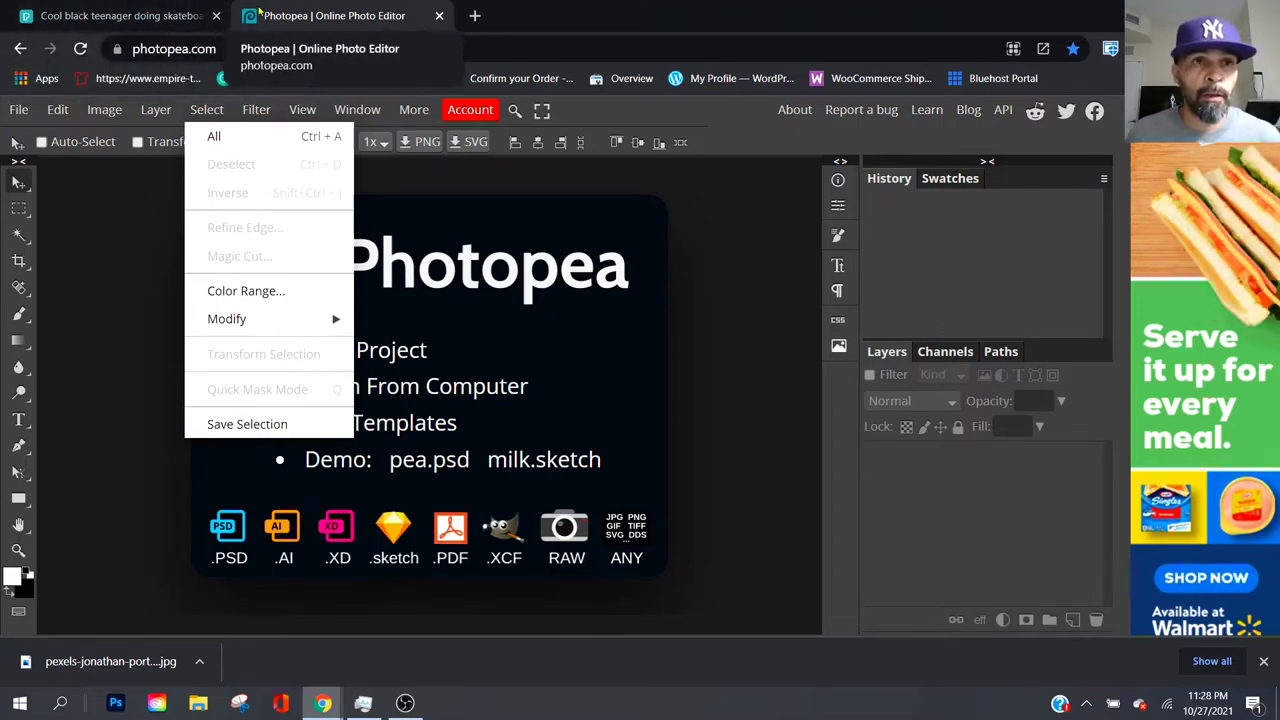
click(150, 15)
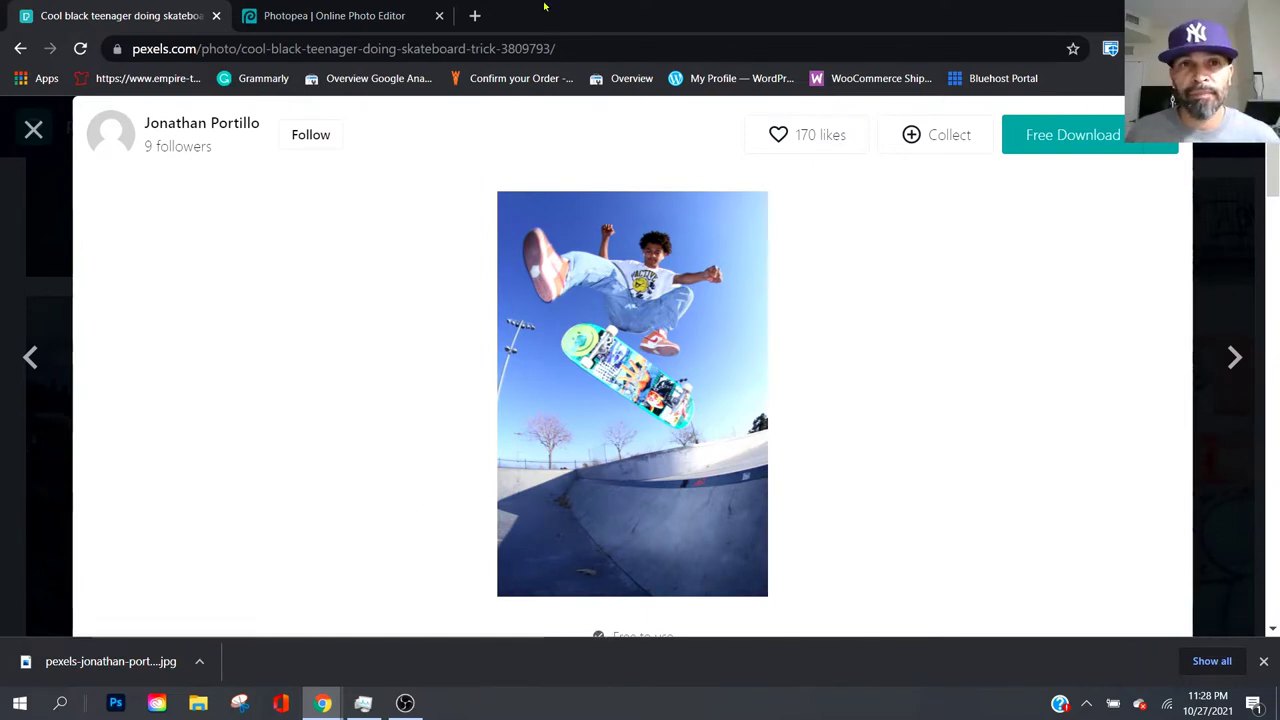
Close the Photopea tab in Chrome to return to the Photopea editor window.
click(439, 15)
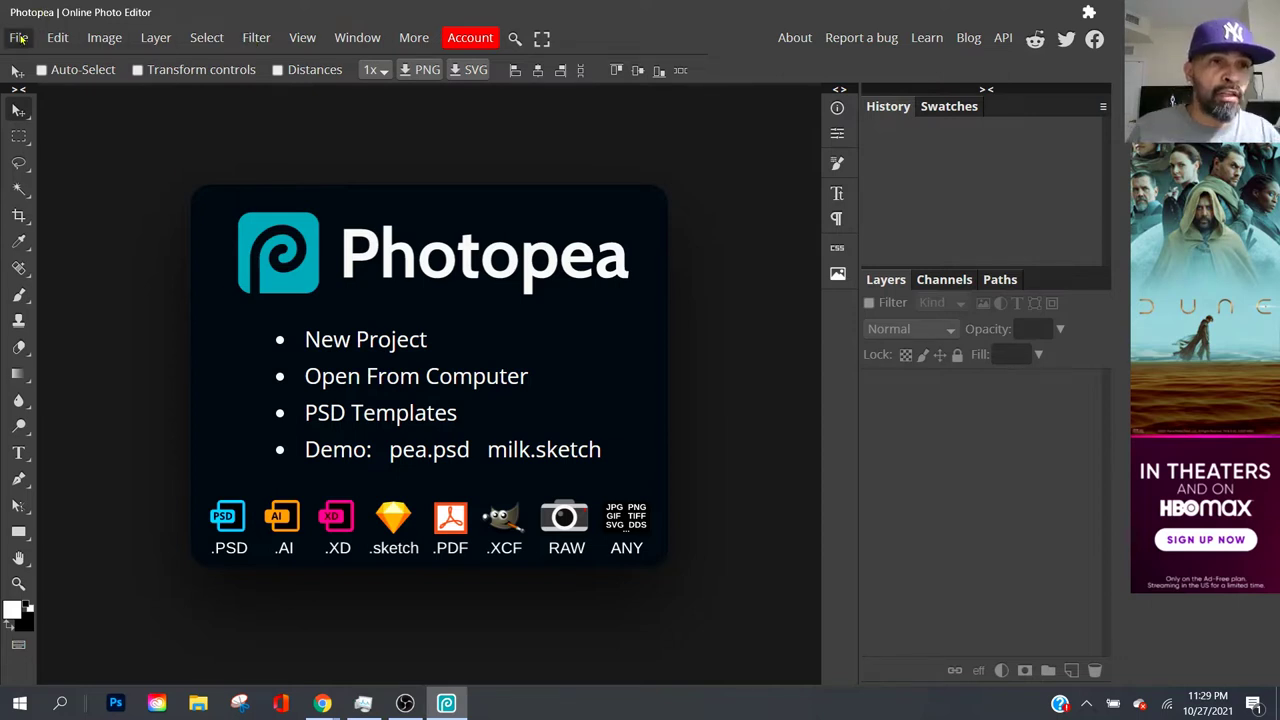
Create a new document named 'cartoon' in inches, width 13, height 19, with Transparent background.
click(19, 39)
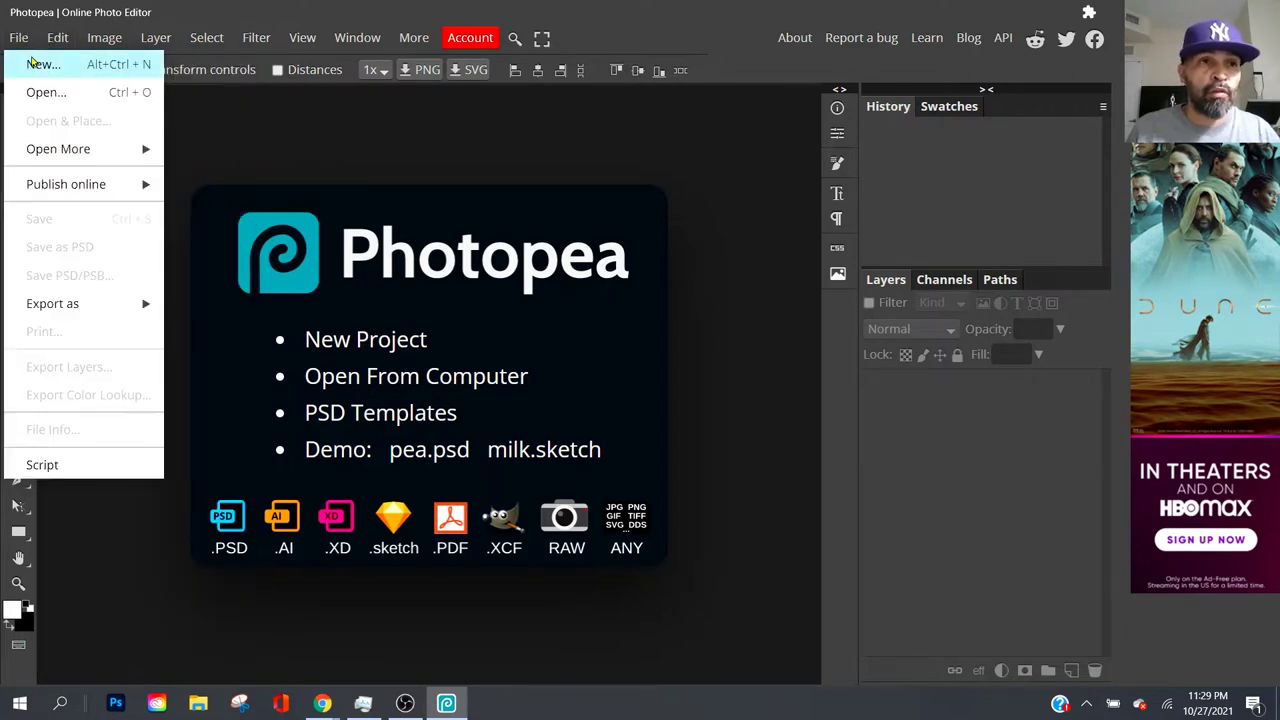
click(38, 64)
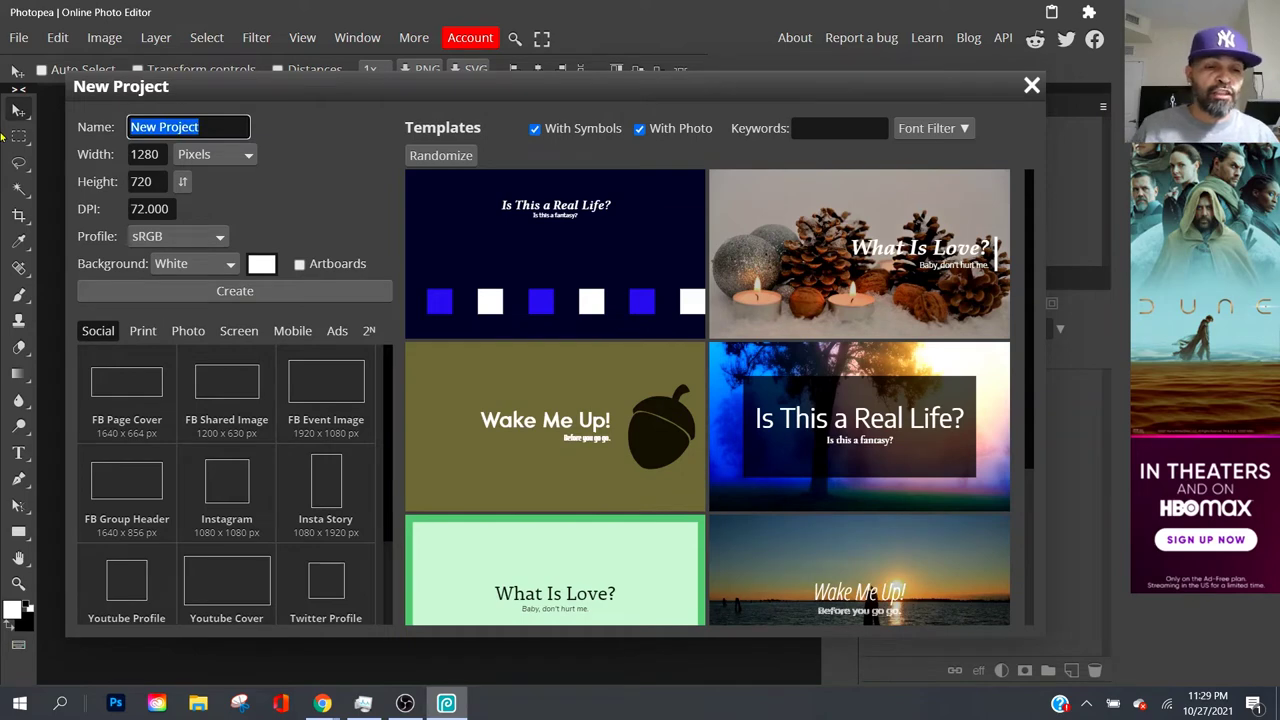
text(c)
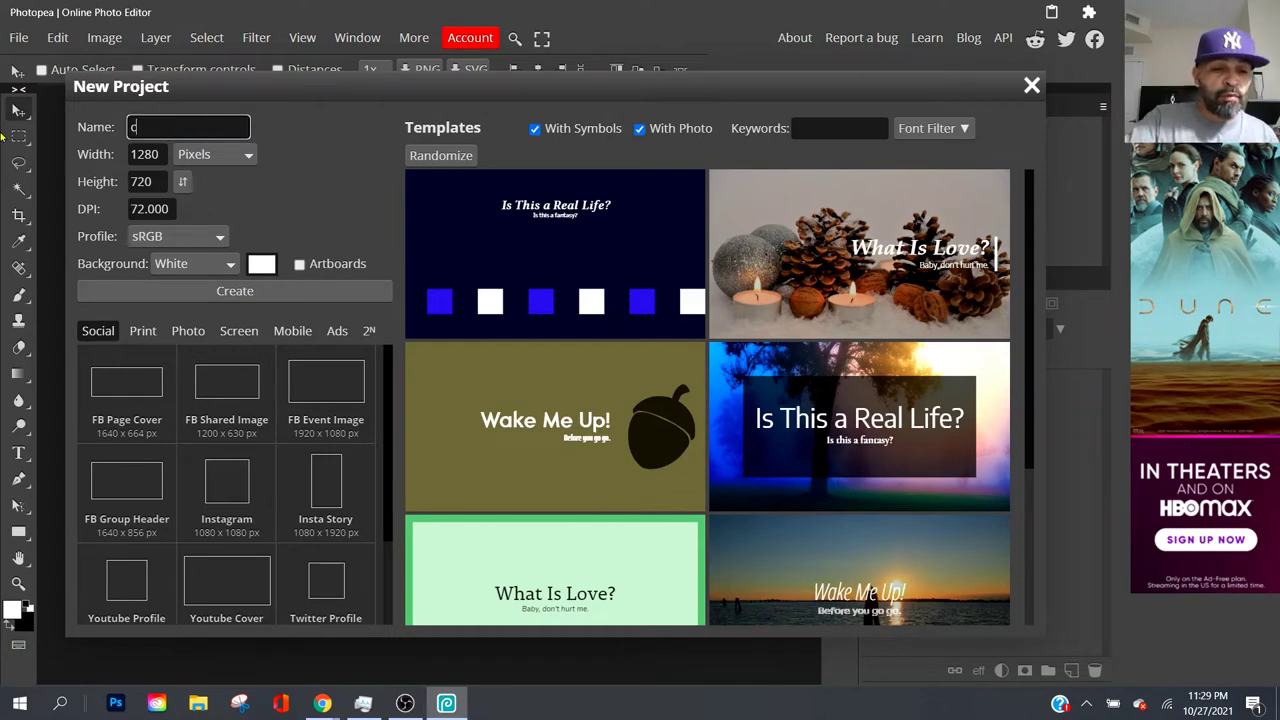
text(artoon)
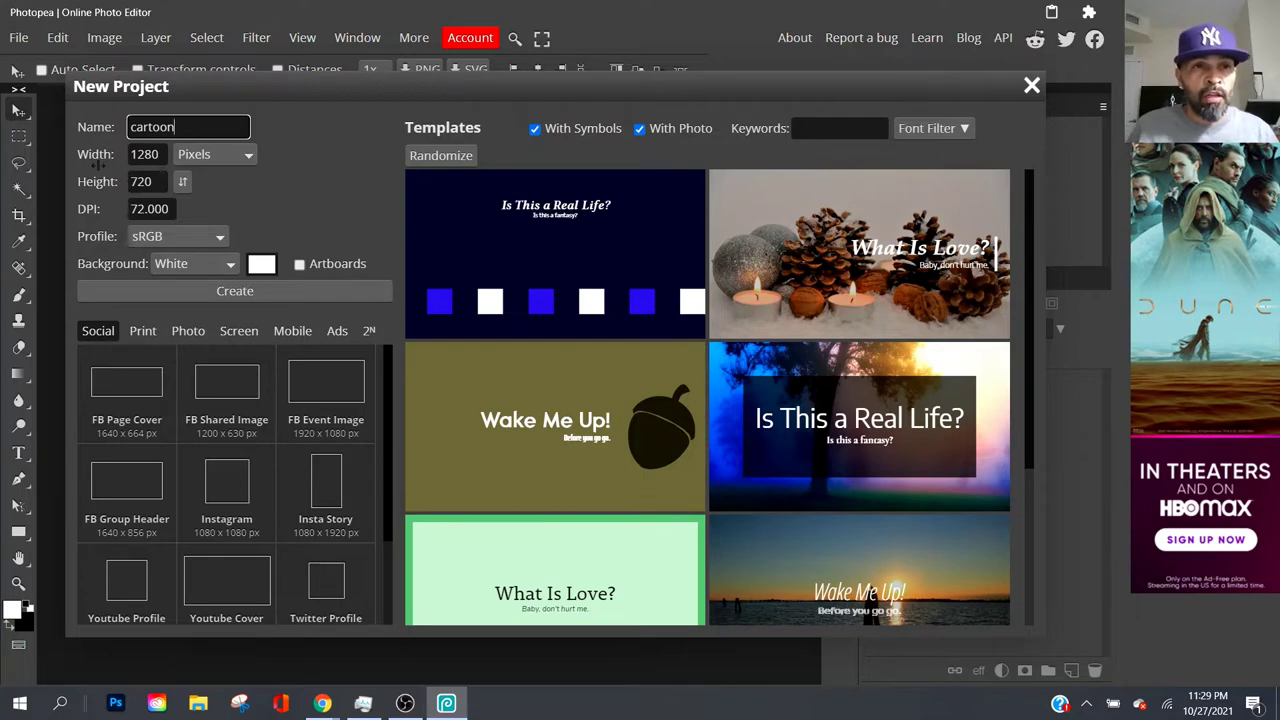
click(236, 160)
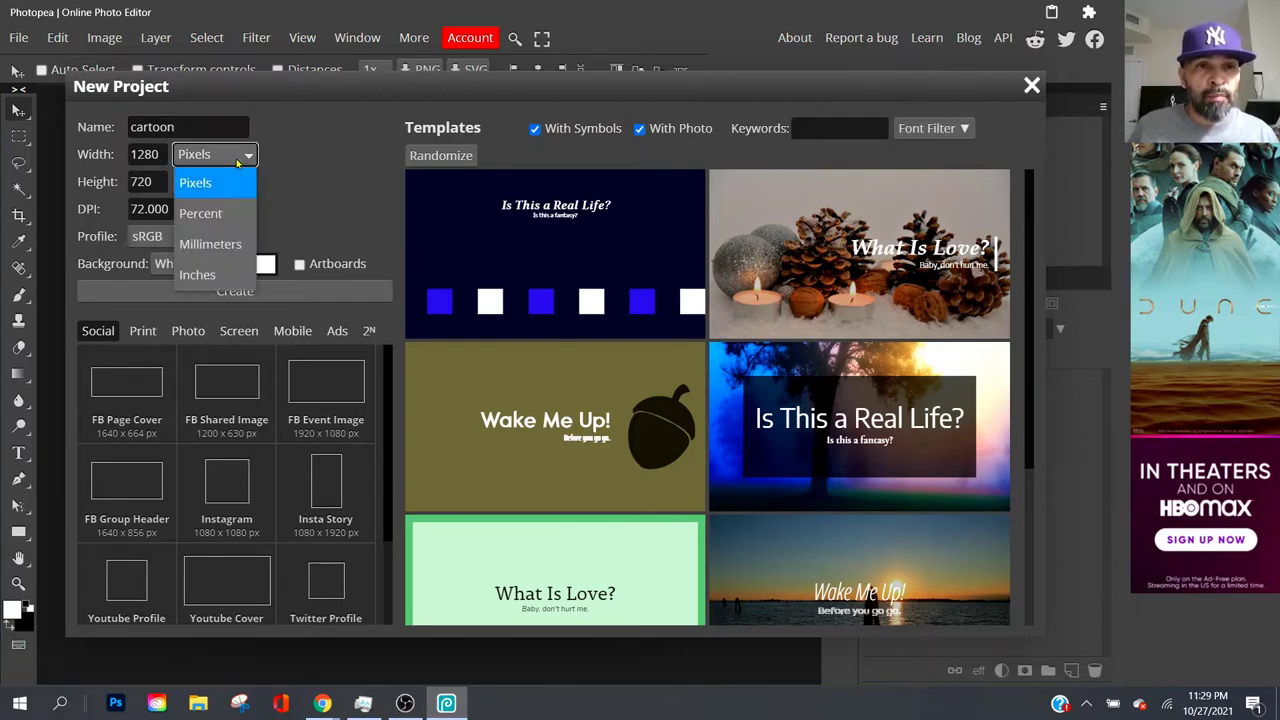
click(228, 277)
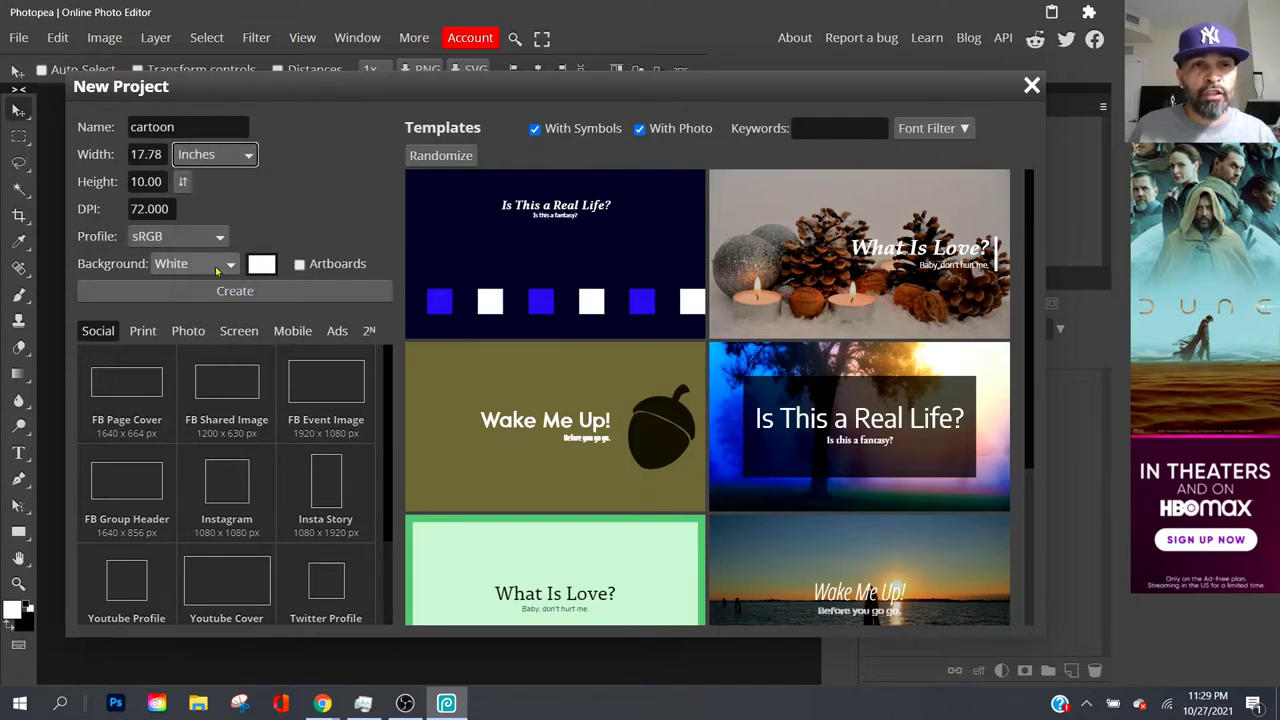
click(160, 155)
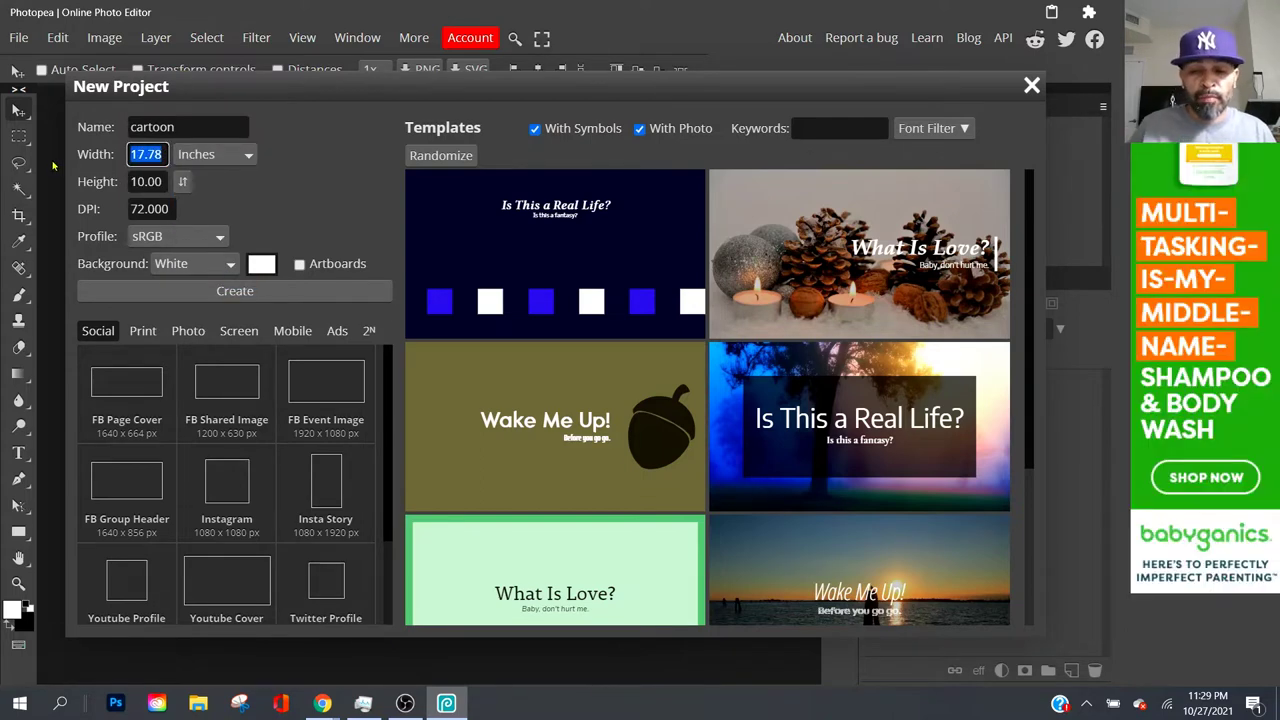
text(13)
key(Tab)
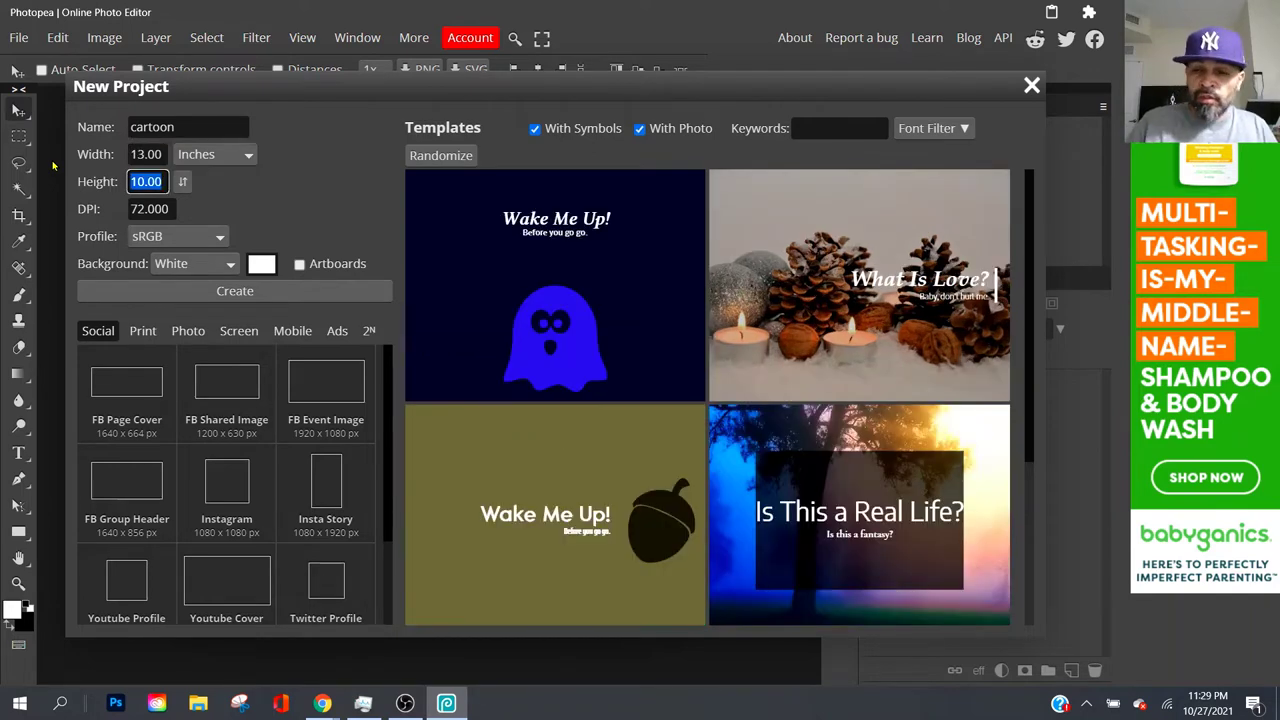
text(19)
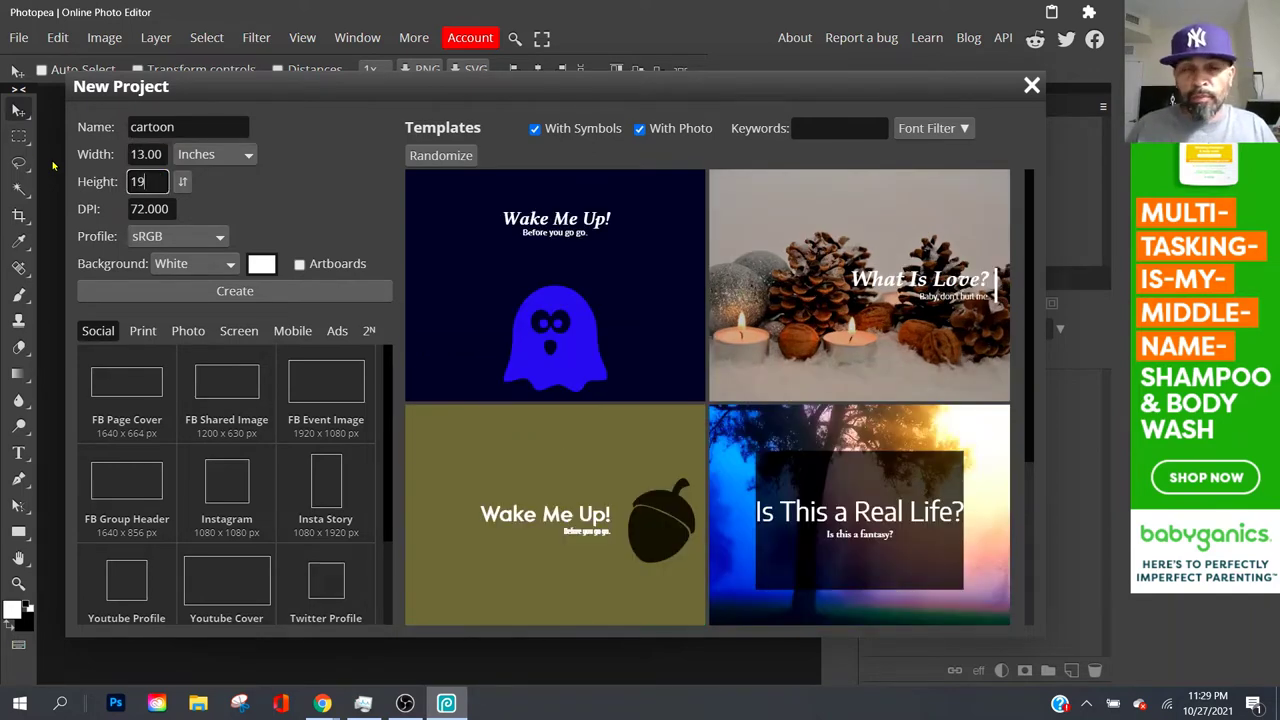
click(253, 200)
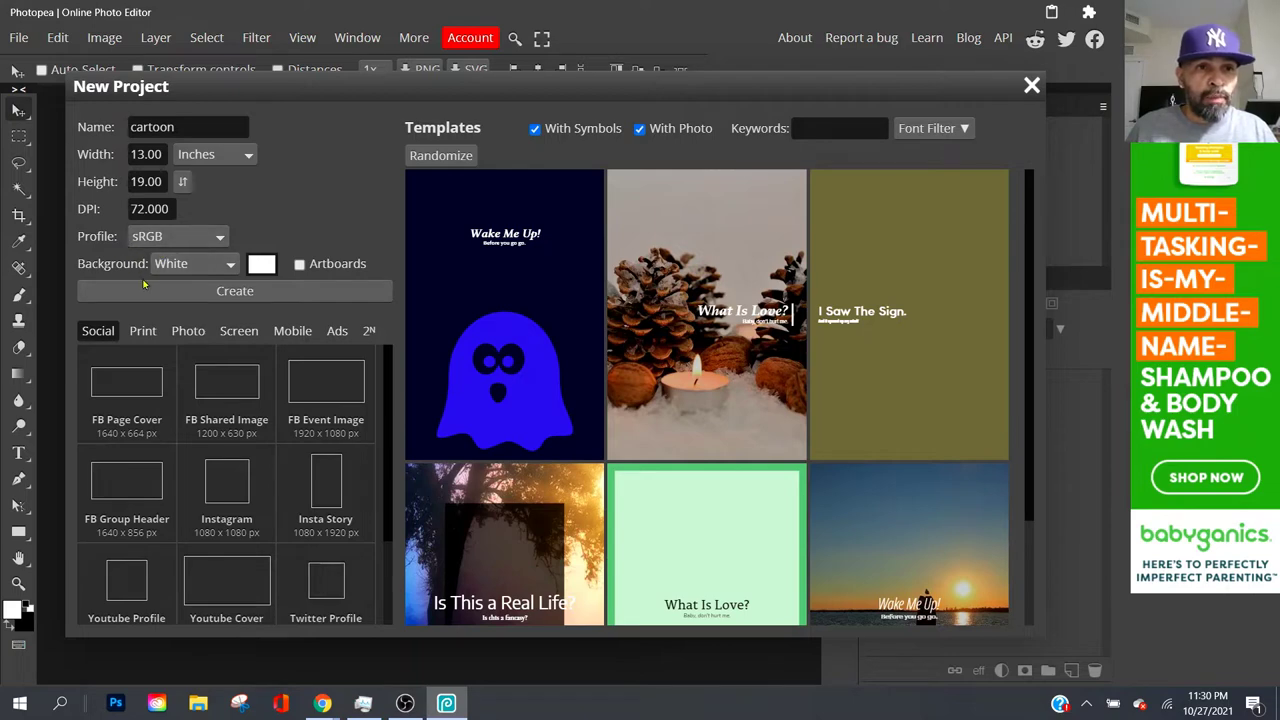
click(196, 268)
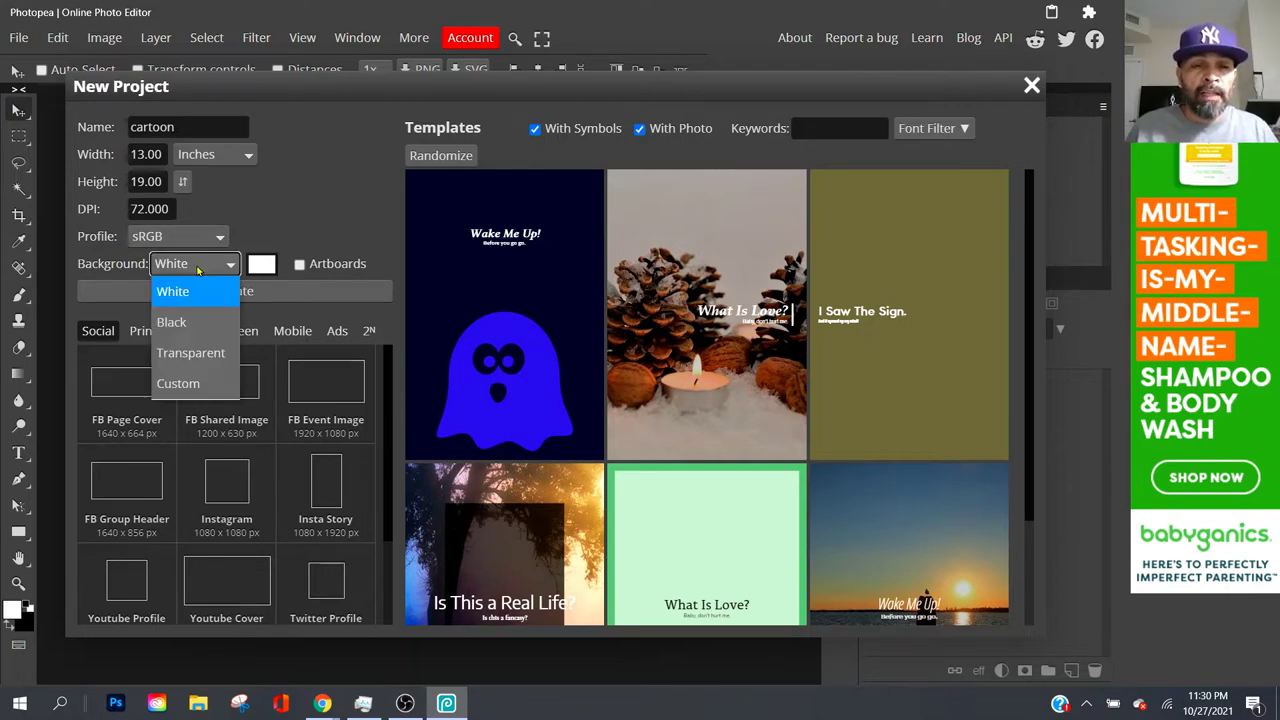
click(201, 358)
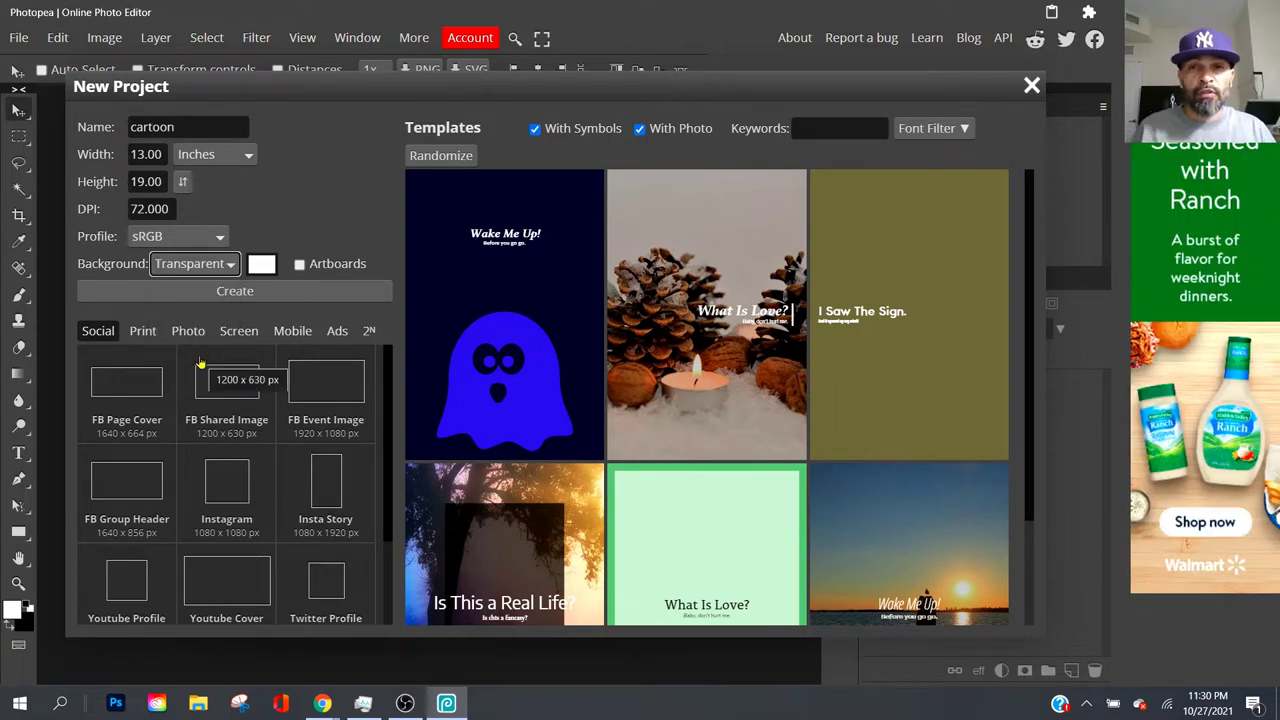
click(268, 292)
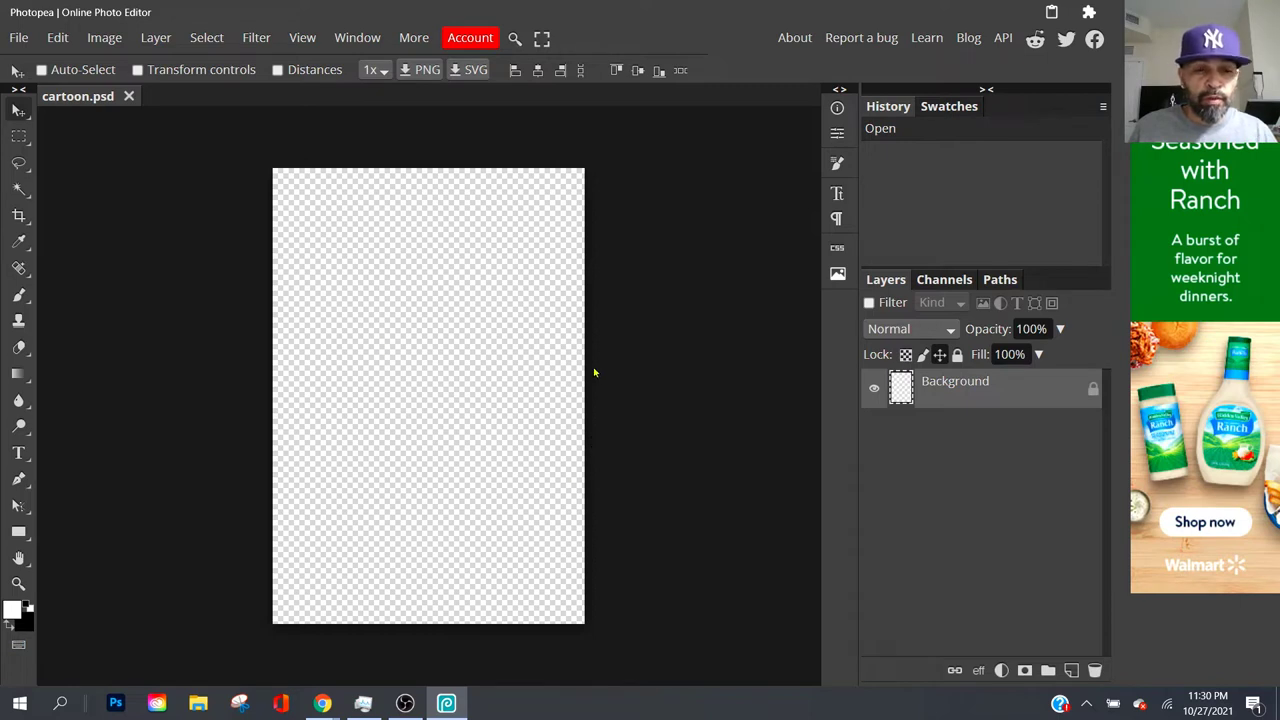
Zoom and pan the blank cartoon canvas, then bring the Pexels photo browser window forward.
scroll(580, 418, up, 3)
scroll(580, 418, up, 1)
scroll(458, 363, up, 3)
scroll(558, 424, down, 3)
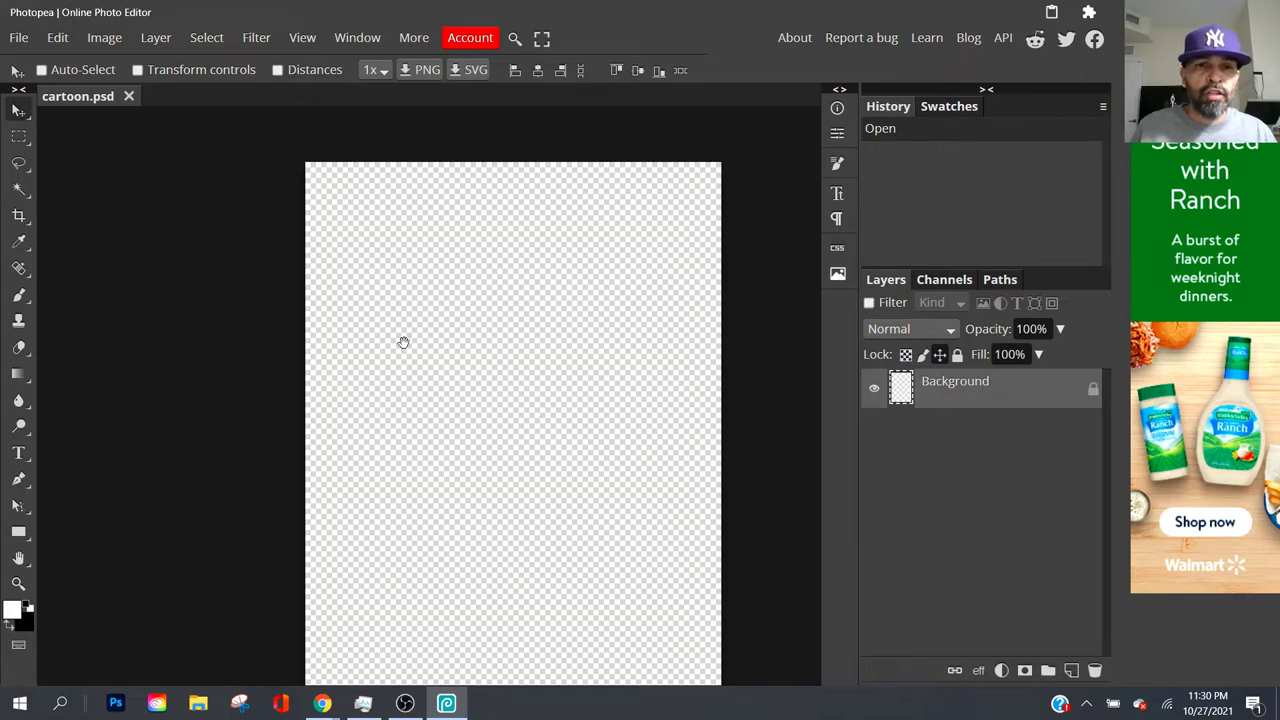
drag(560, 394, 498, 335)
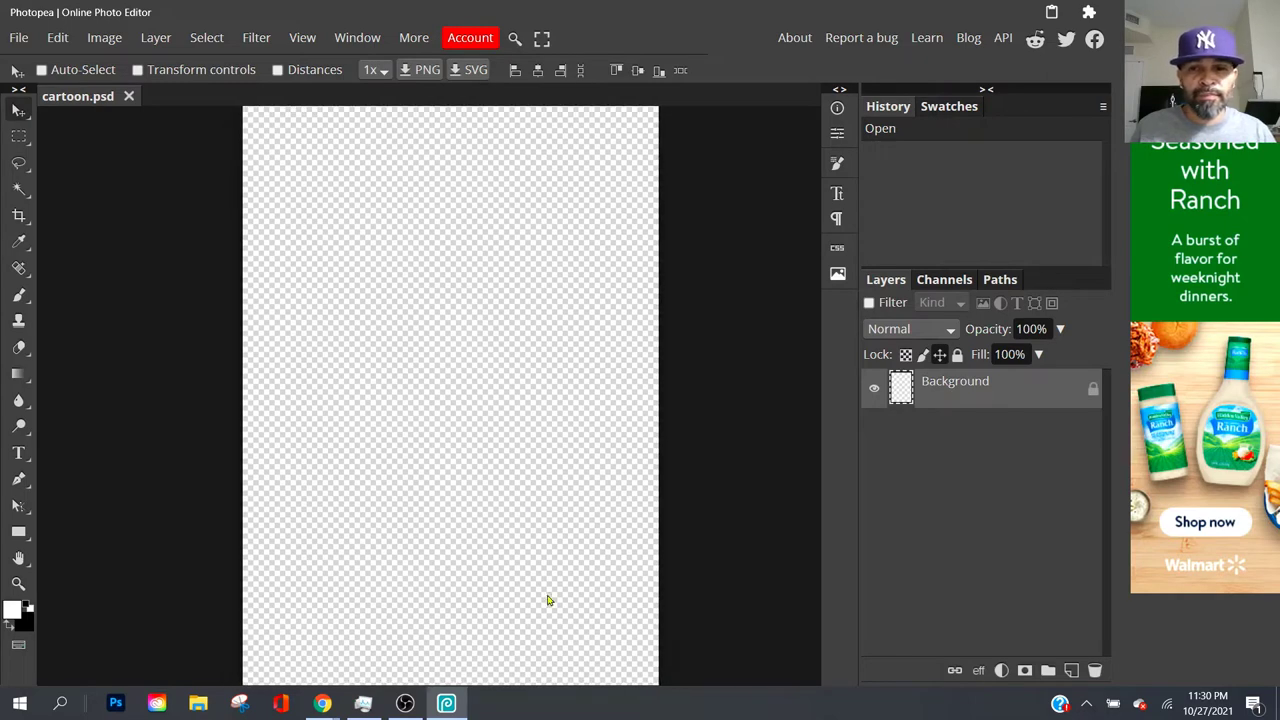
mouse_move(321, 703)
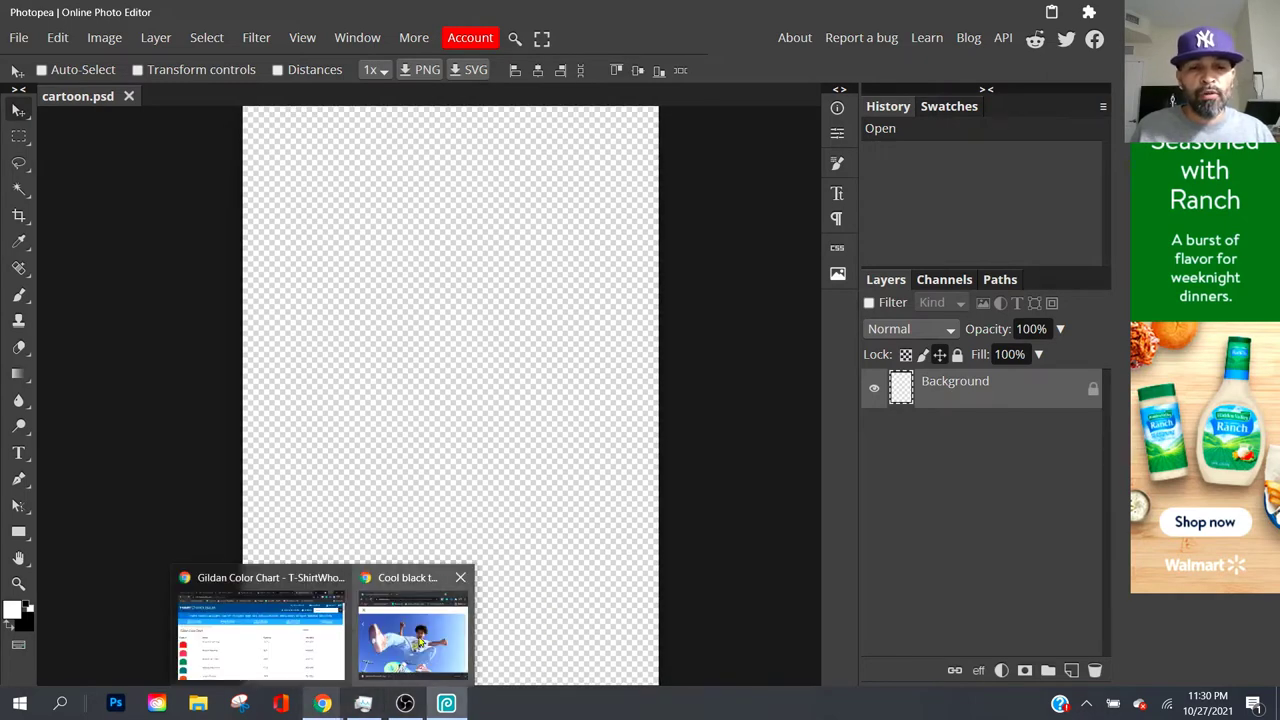
click(422, 640)
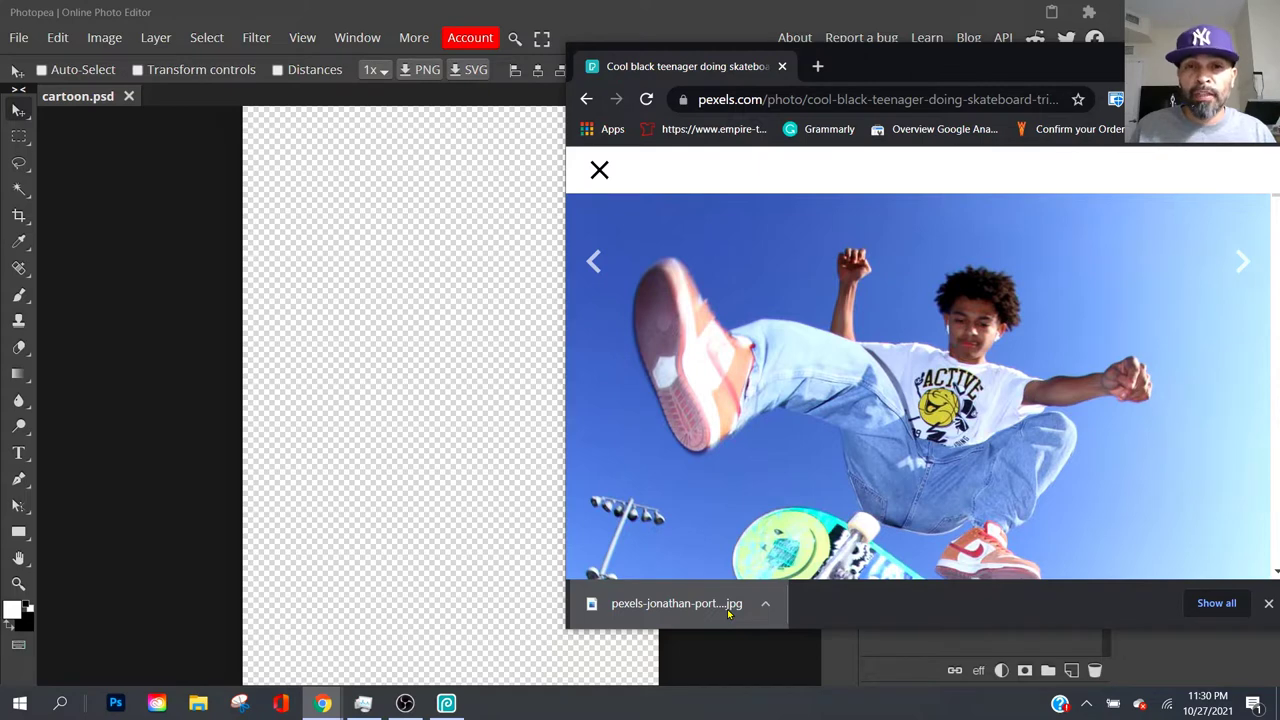
Drag the downloaded skateboard photo into cartoon.psd as a placed layer.
drag(728, 614, 405, 370)
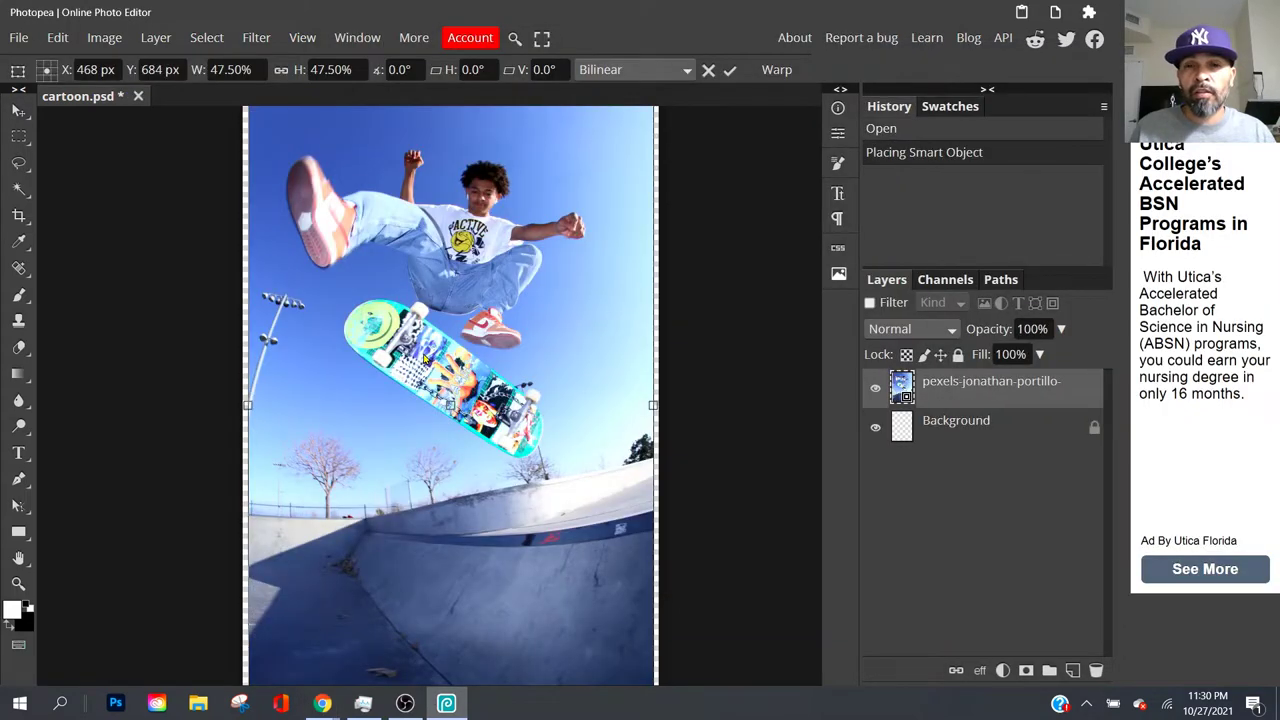
scroll(773, 398, down, 3)
scroll(773, 398, up, 1)
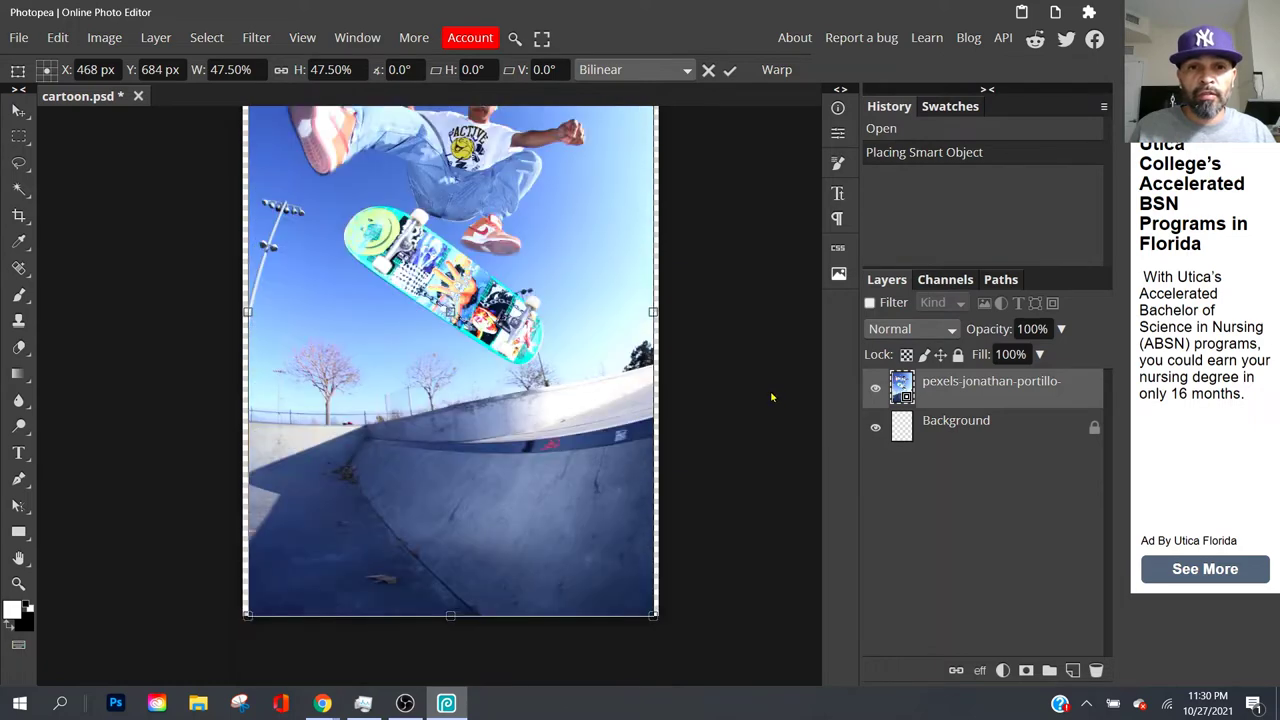
scroll(773, 398, up, 4)
scroll(476, 446, down, 4)
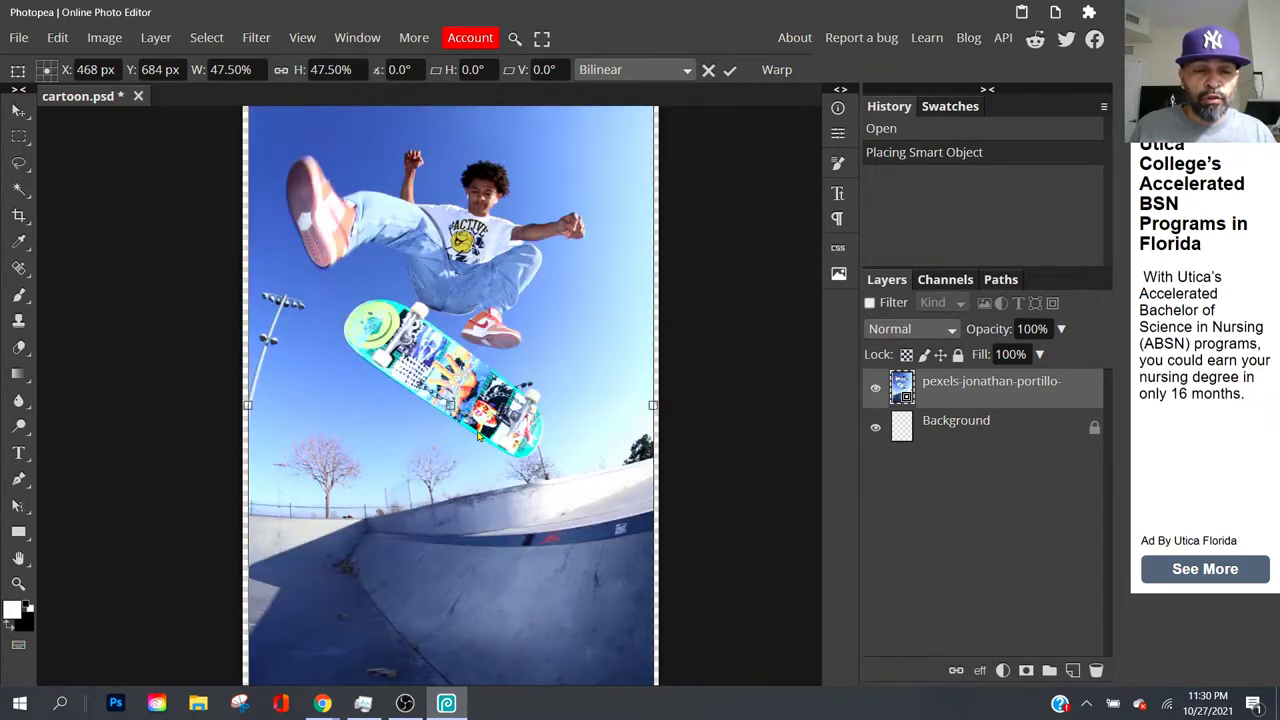
scroll(422, 396, down, 4)
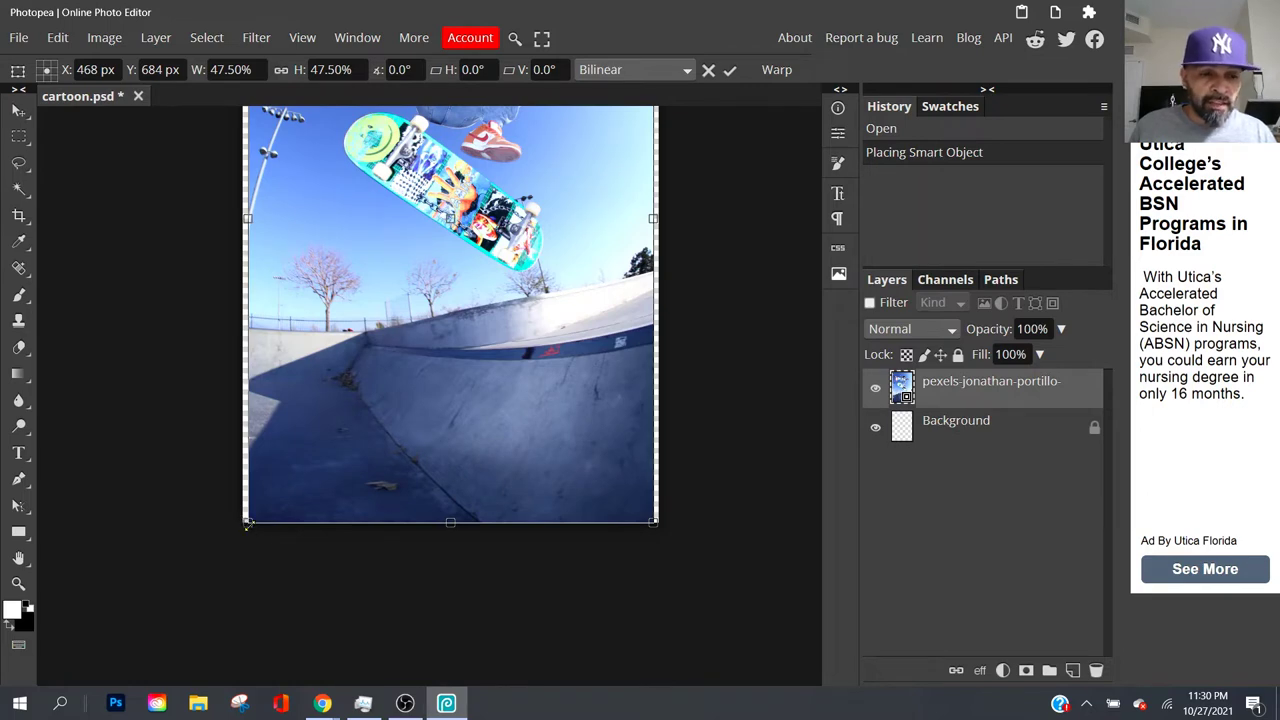
scroll(274, 586, up, 5)
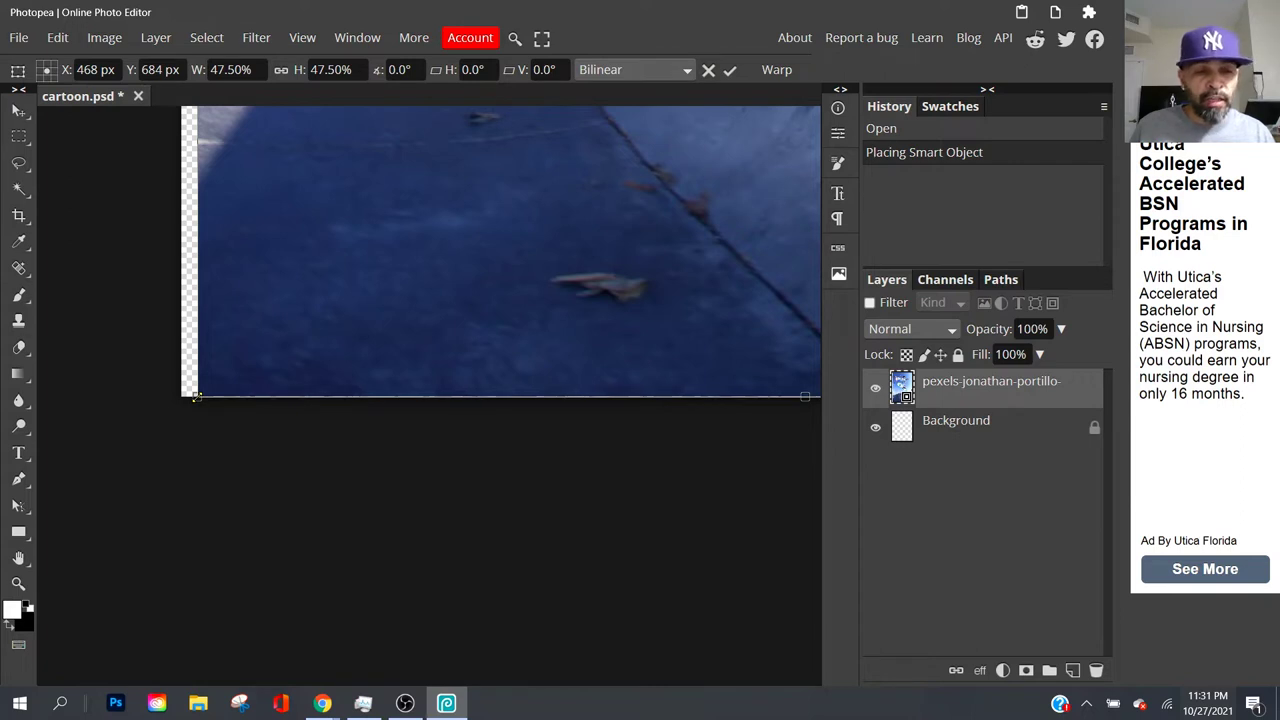
Scale the photo from its corners past the canvas edges and commit the transform.
drag(196, 396, 162, 450)
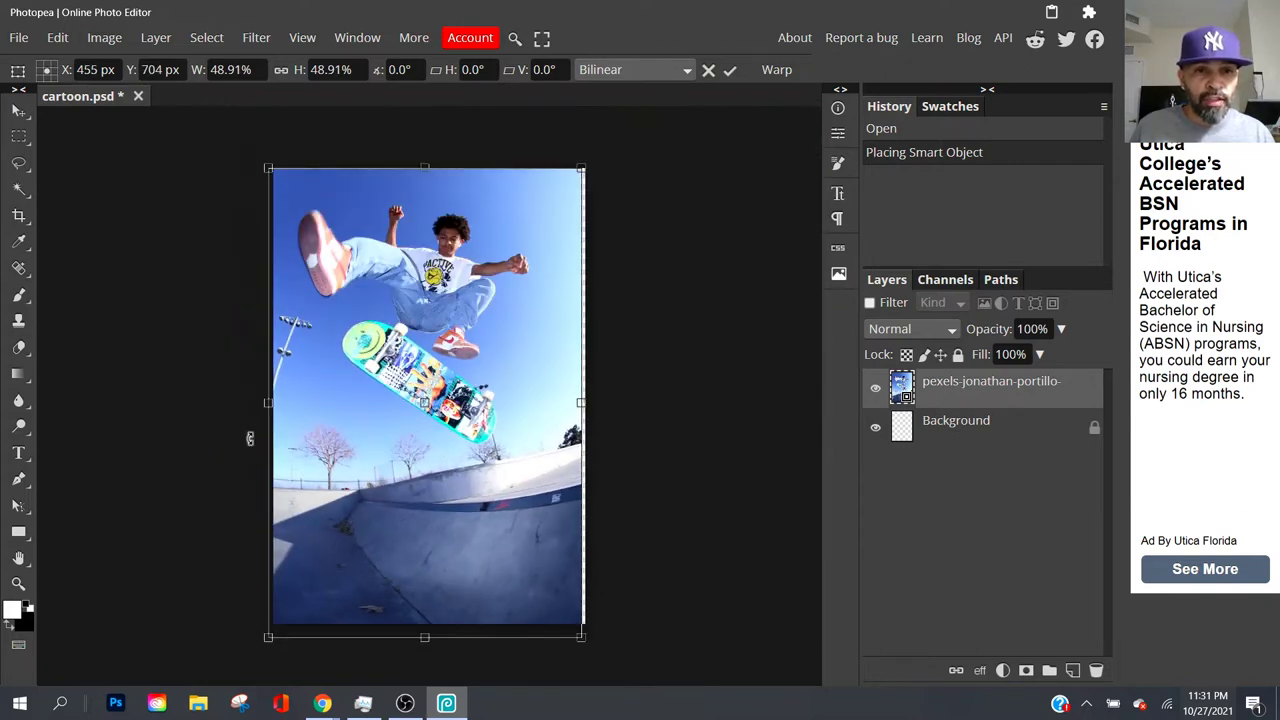
drag(386, 471, 403, 520)
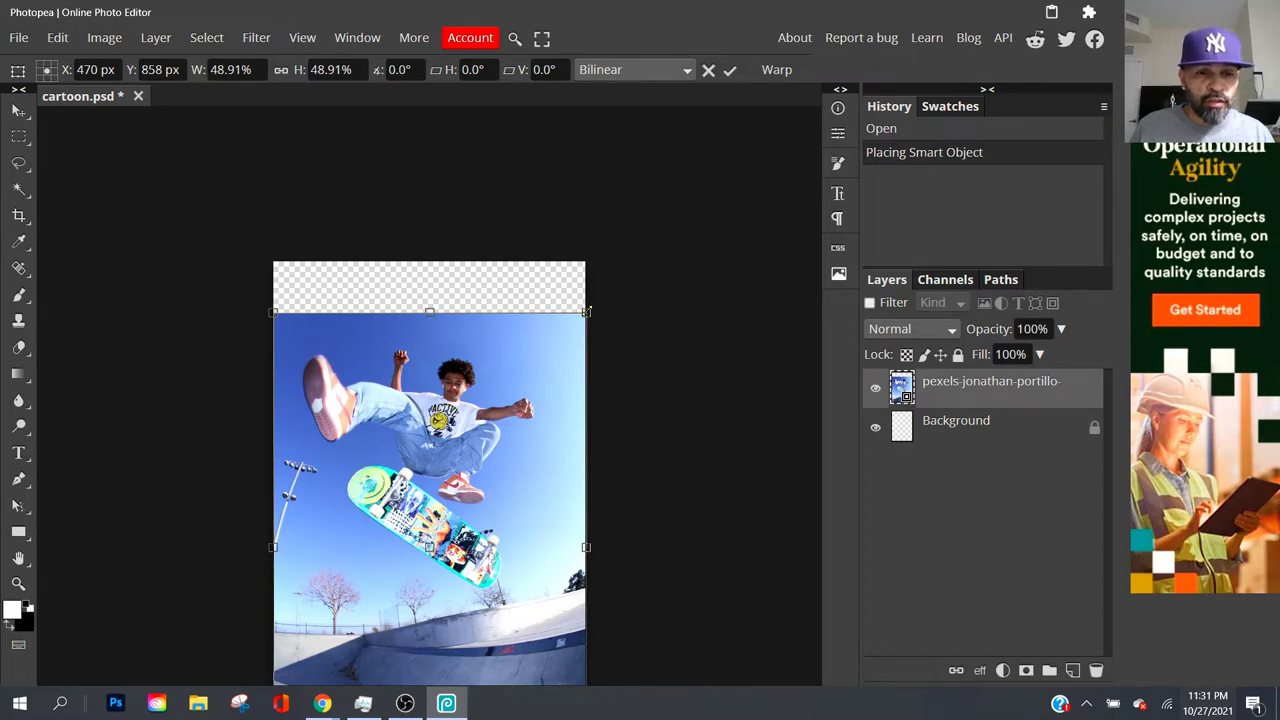
drag(586, 311, 638, 235)
scroll(658, 282, down, 3)
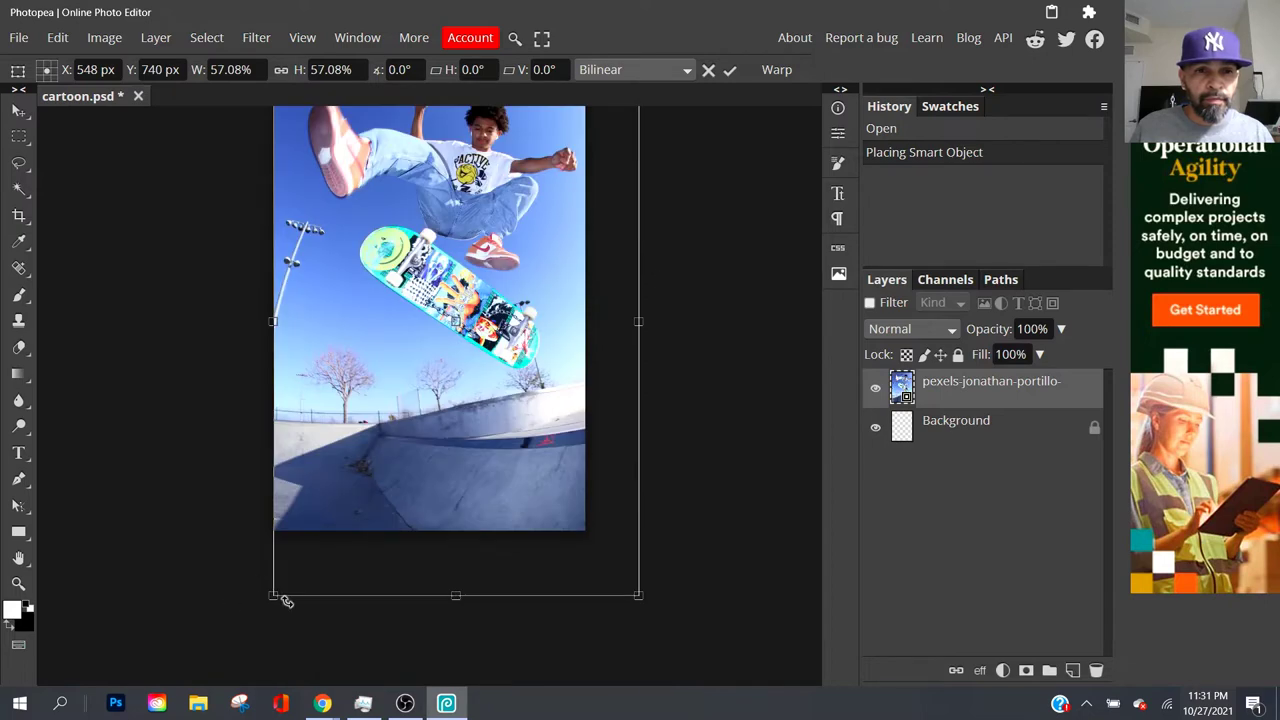
drag(272, 595, 246, 634)
scroll(349, 597, down, 2)
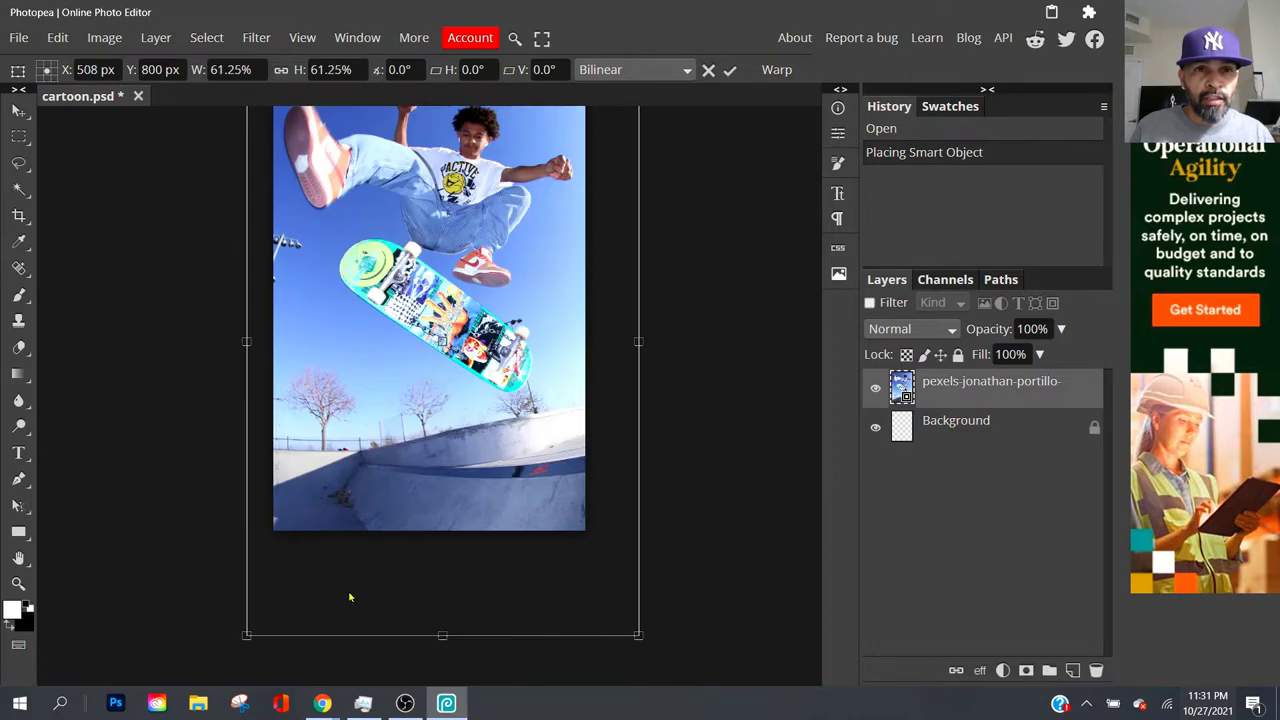
scroll(349, 597, up, 5)
scroll(580, 490, down, 3)
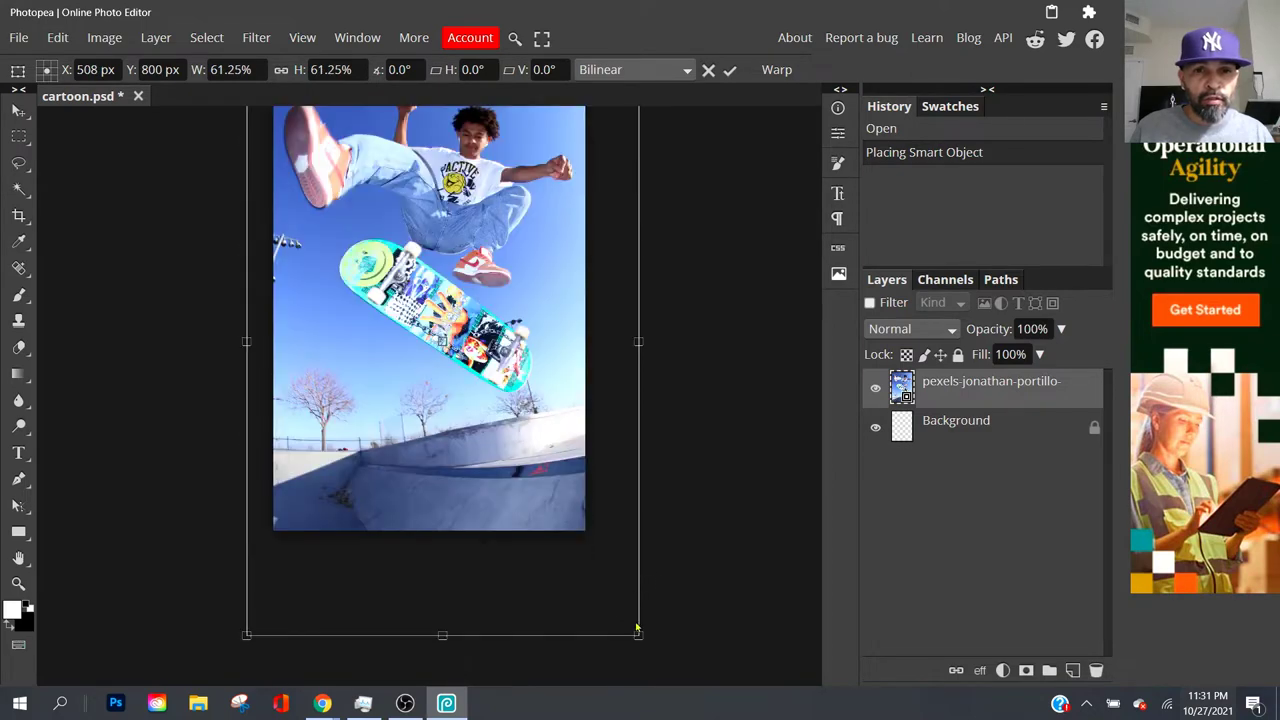
drag(637, 634, 645, 648)
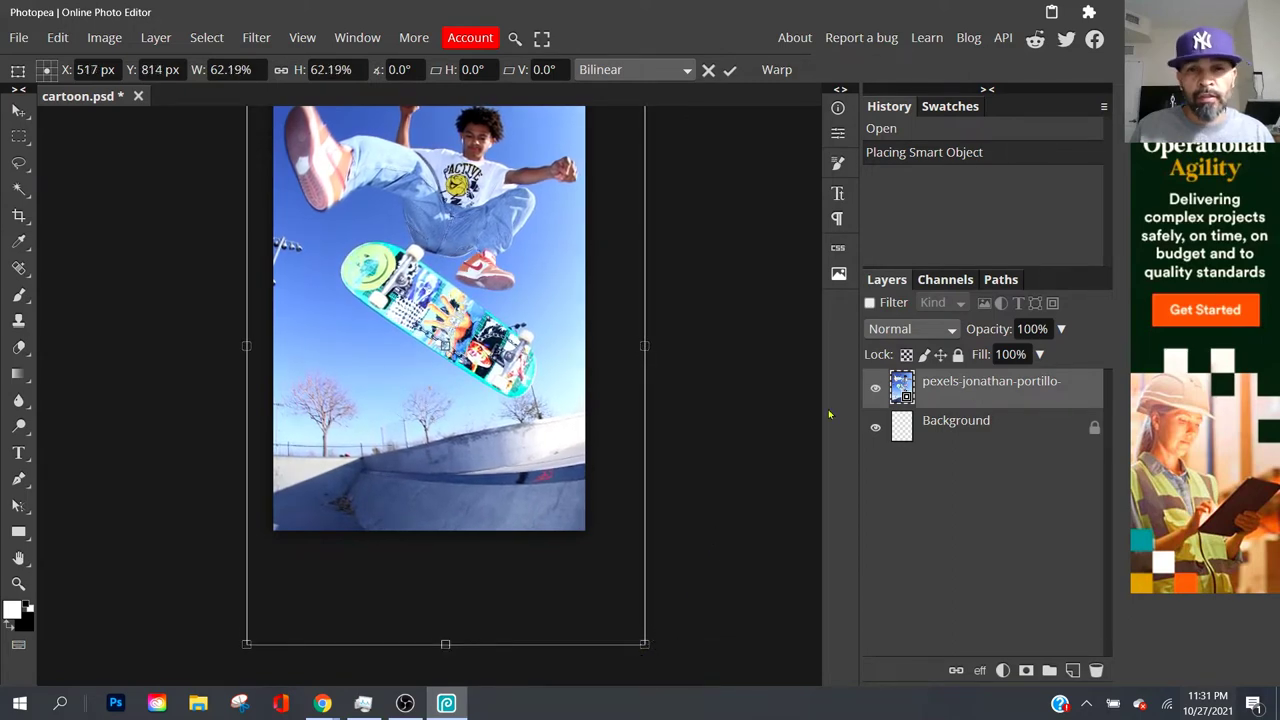
scroll(643, 586, up, 3)
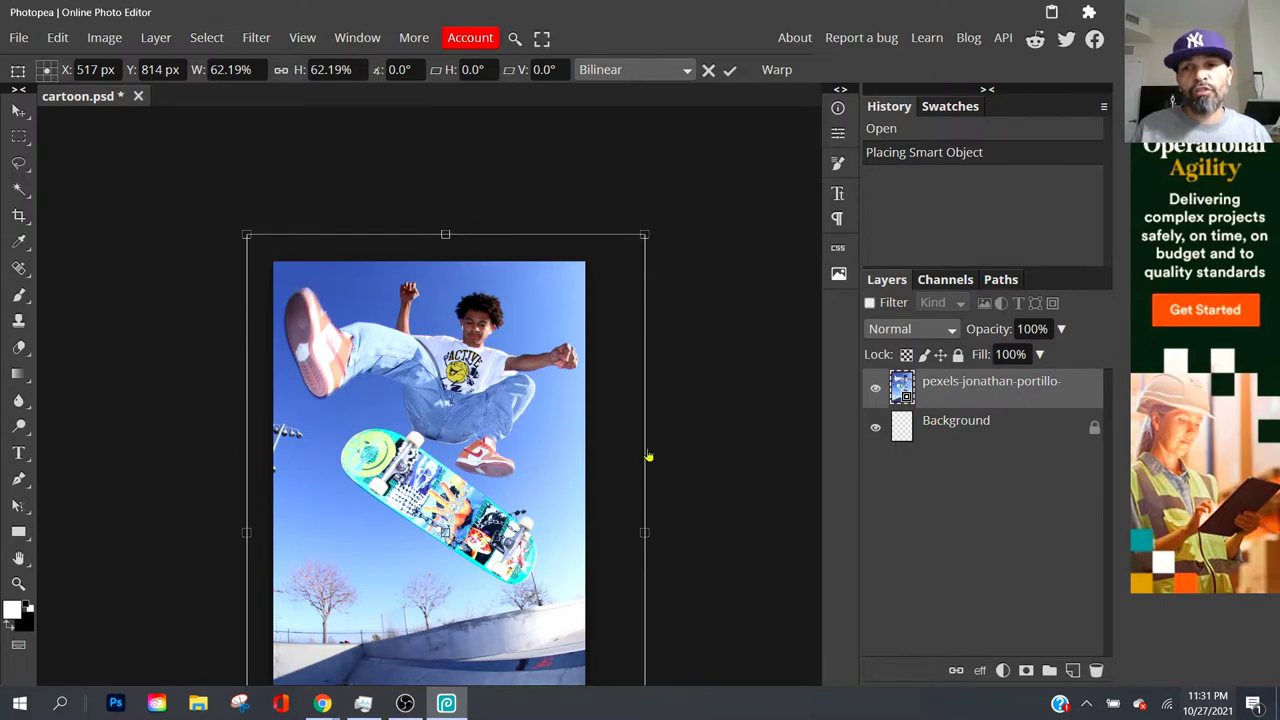
key(Return)
Drag the skateboard photo slightly downward and pan the view toward the skater's face.
scroll(749, 386, down, 2)
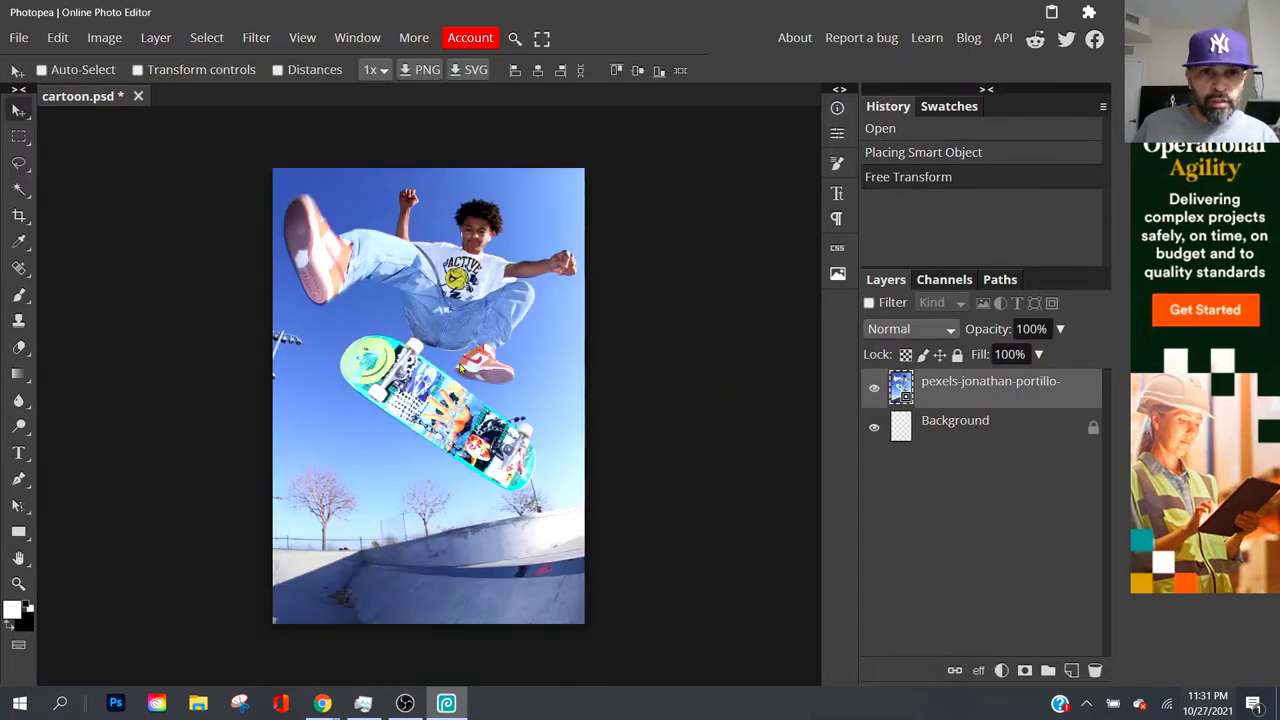
drag(460, 370, 695, 516)
scroll(674, 434, up, 5)
scroll(586, 569, down, 2)
drag(520, 330, 620, 550)
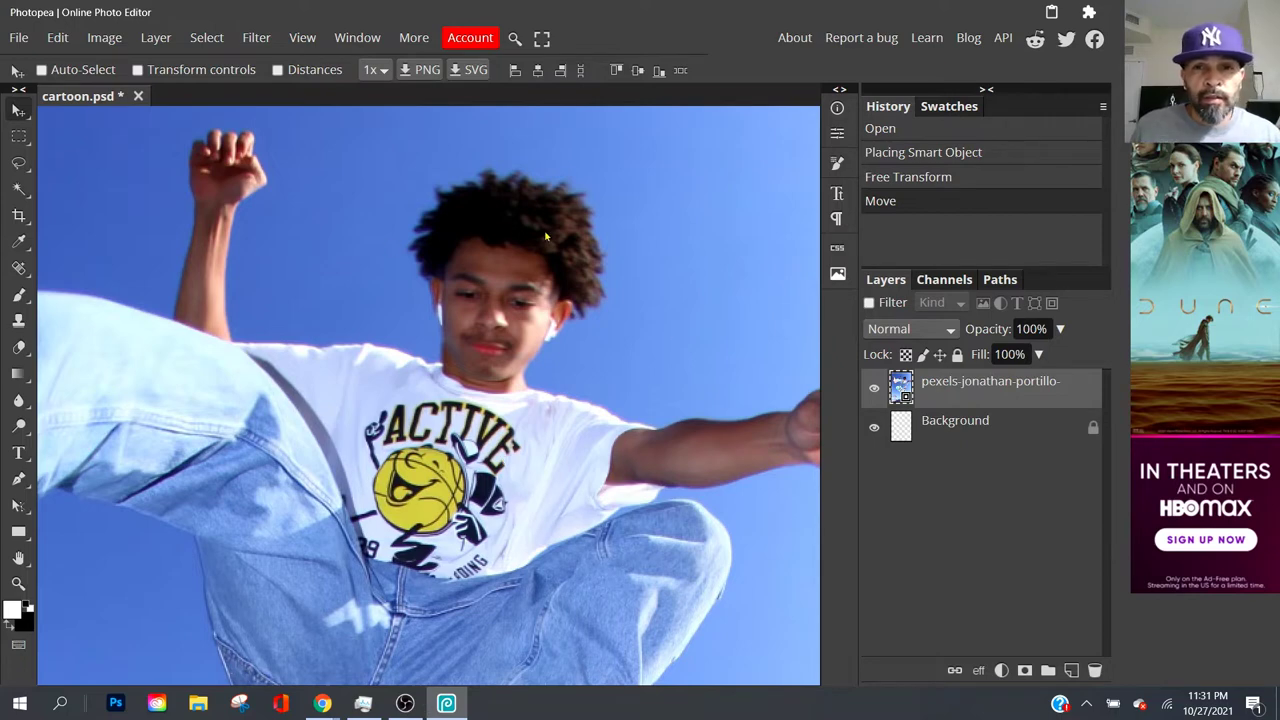
Look through the File menu, dismiss it, and select the Background layer.
click(18, 37)
mouse_move(57, 40)
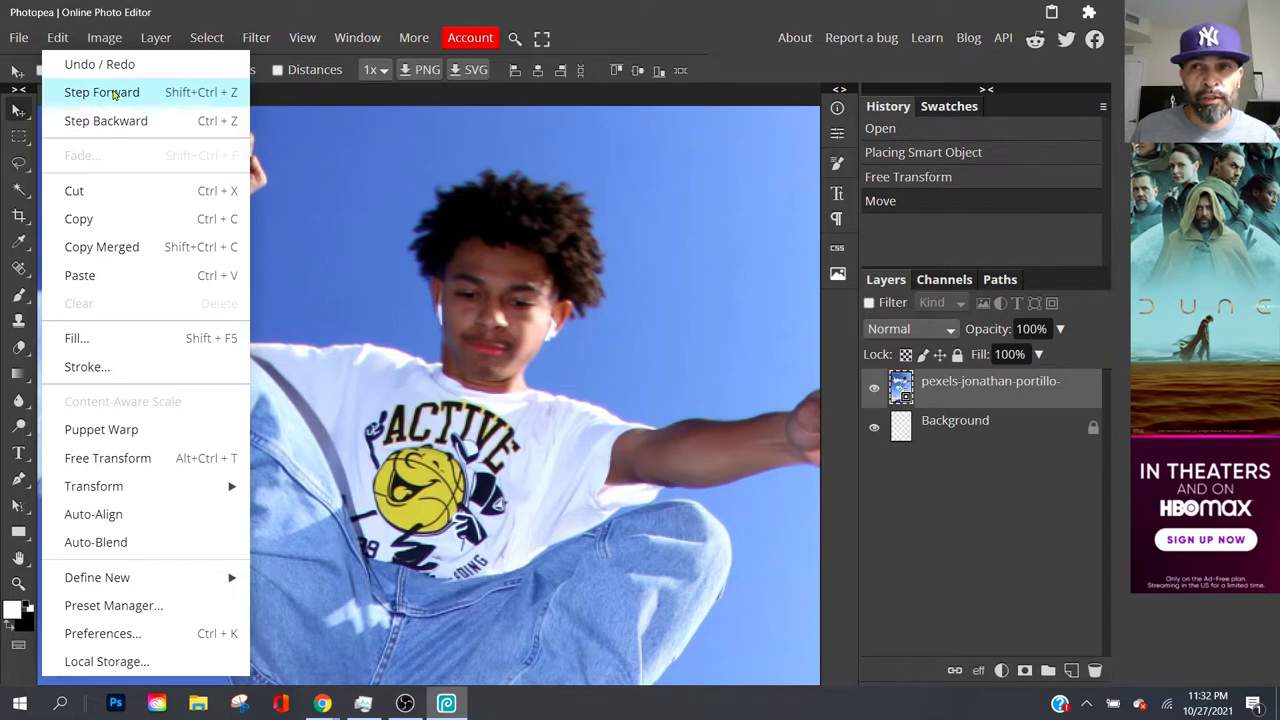
mouse_move(414, 37)
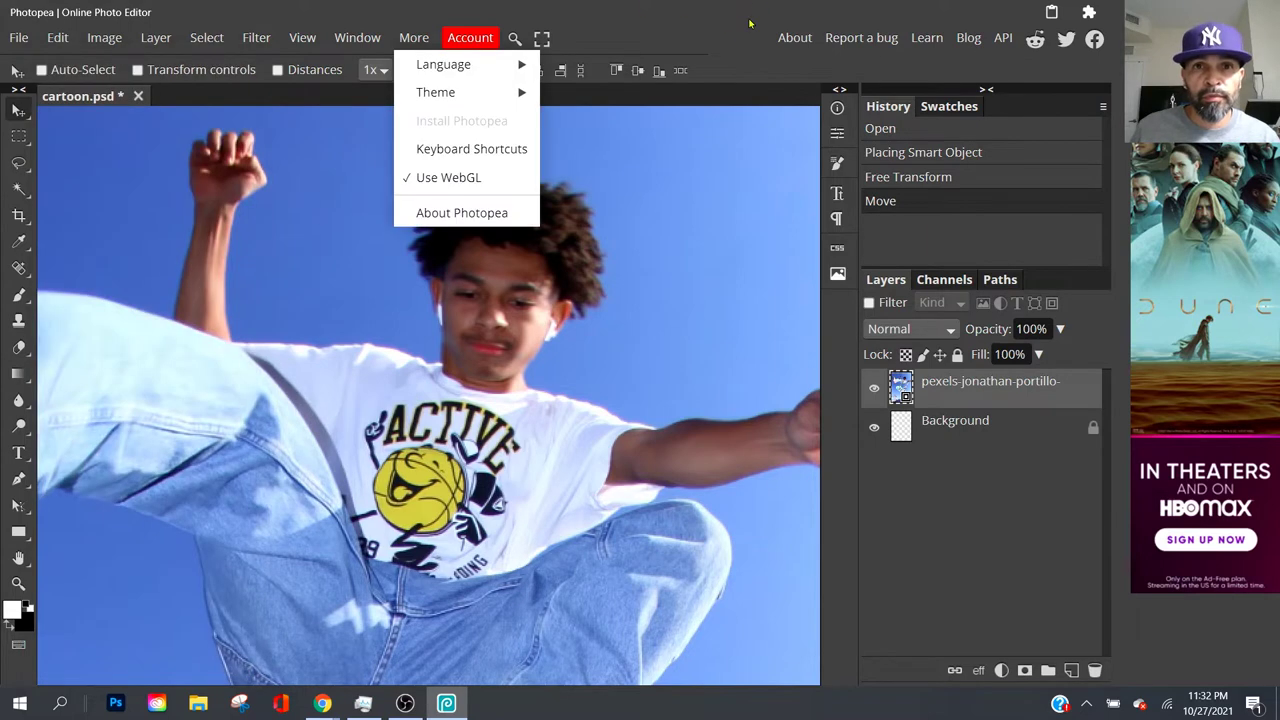
click(1014, 529)
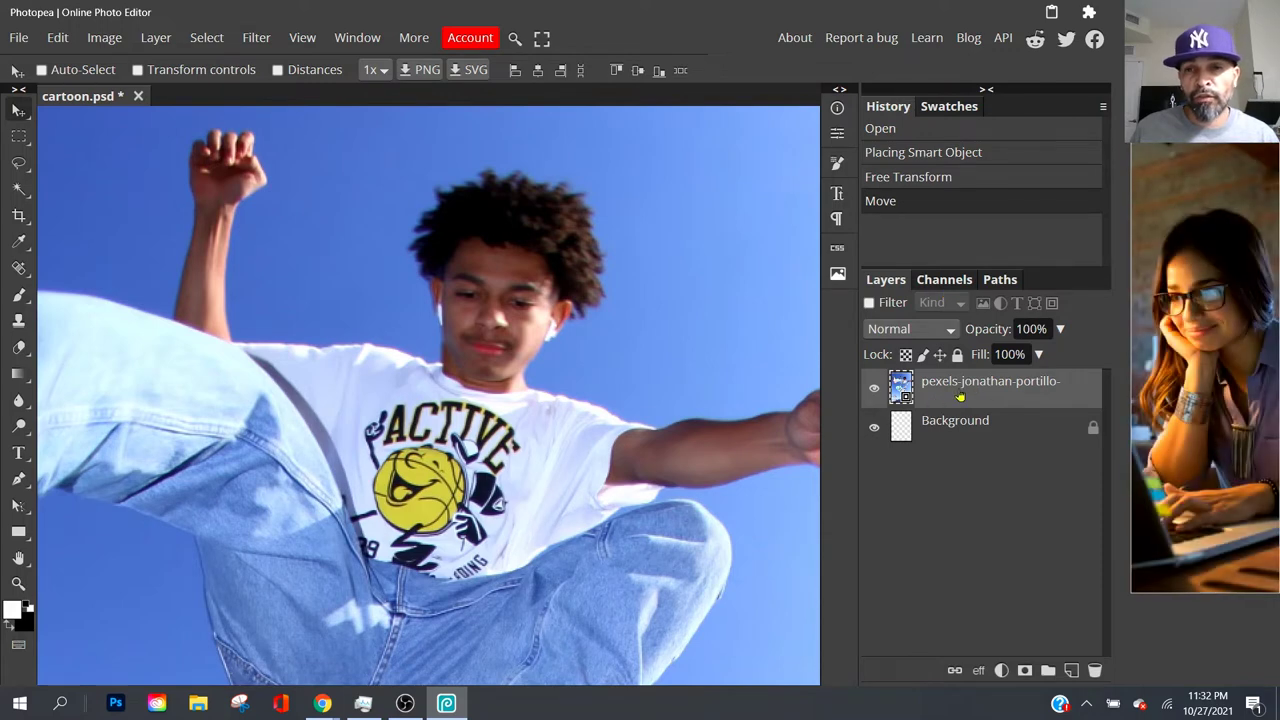
click(965, 435)
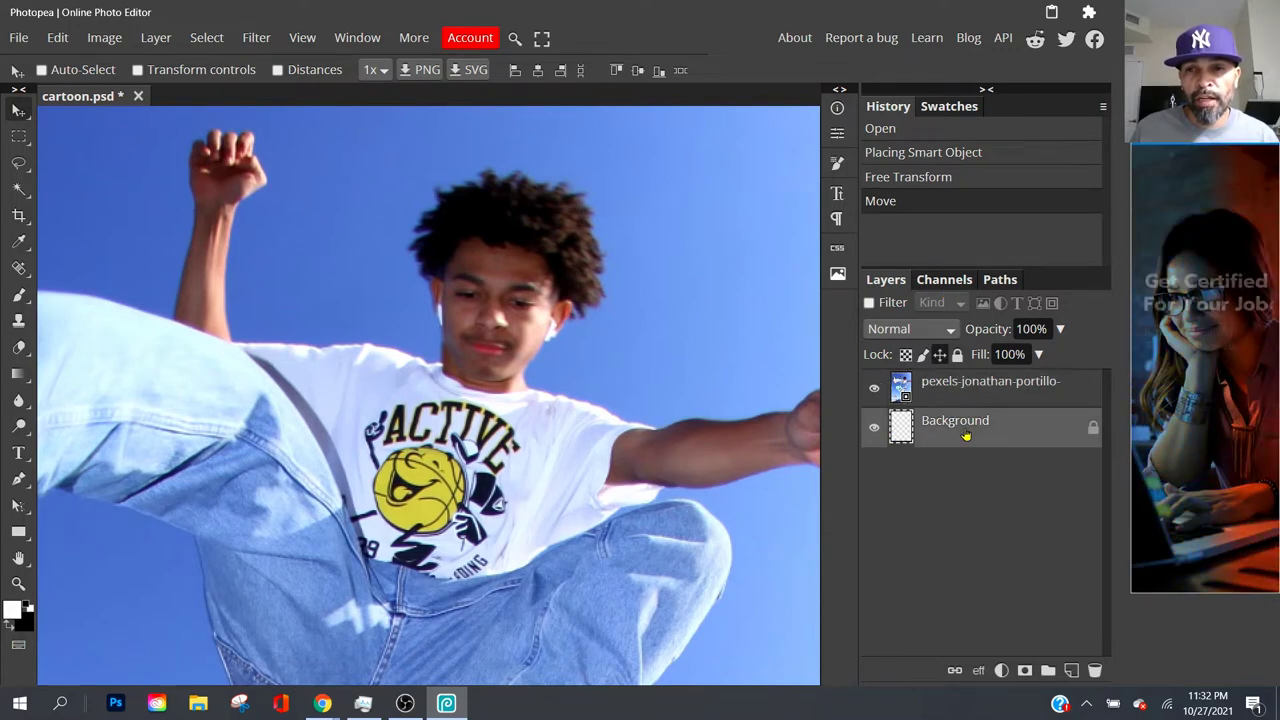
Duplicate the pexels photo layer via its right-click menu, leaving the top copy selected.
click(953, 392)
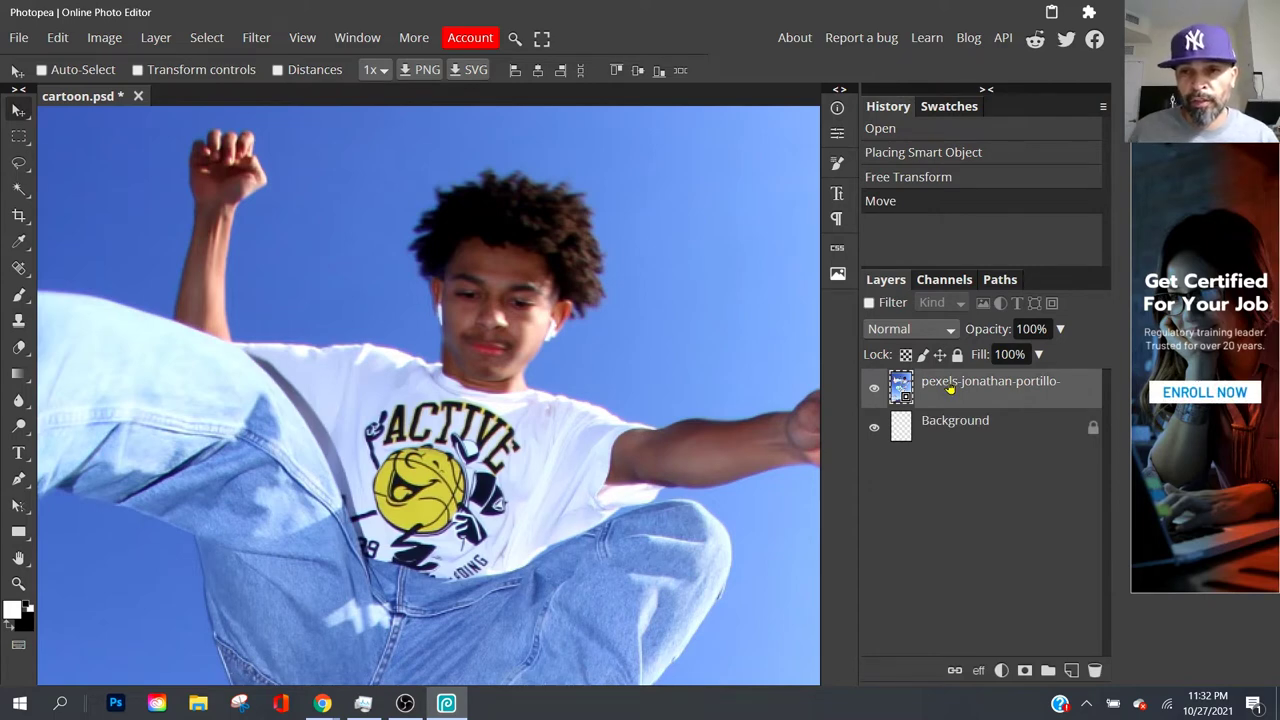
right_click(950, 390)
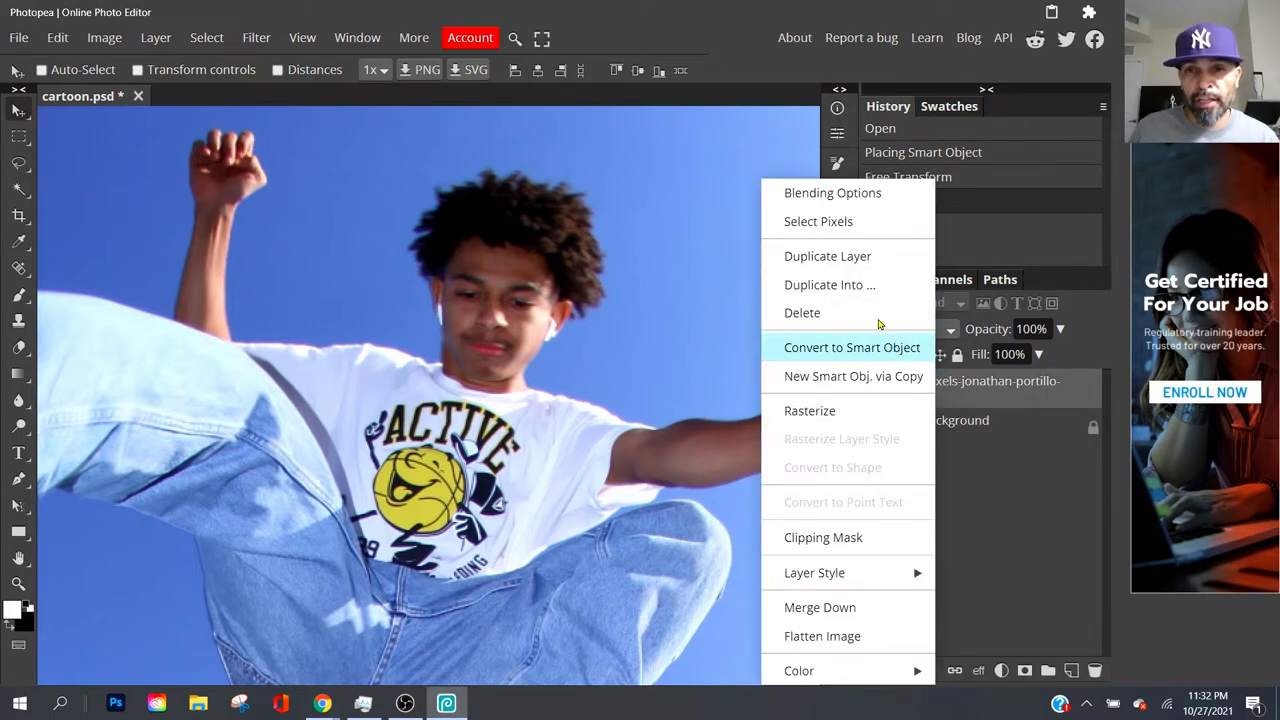
click(872, 258)
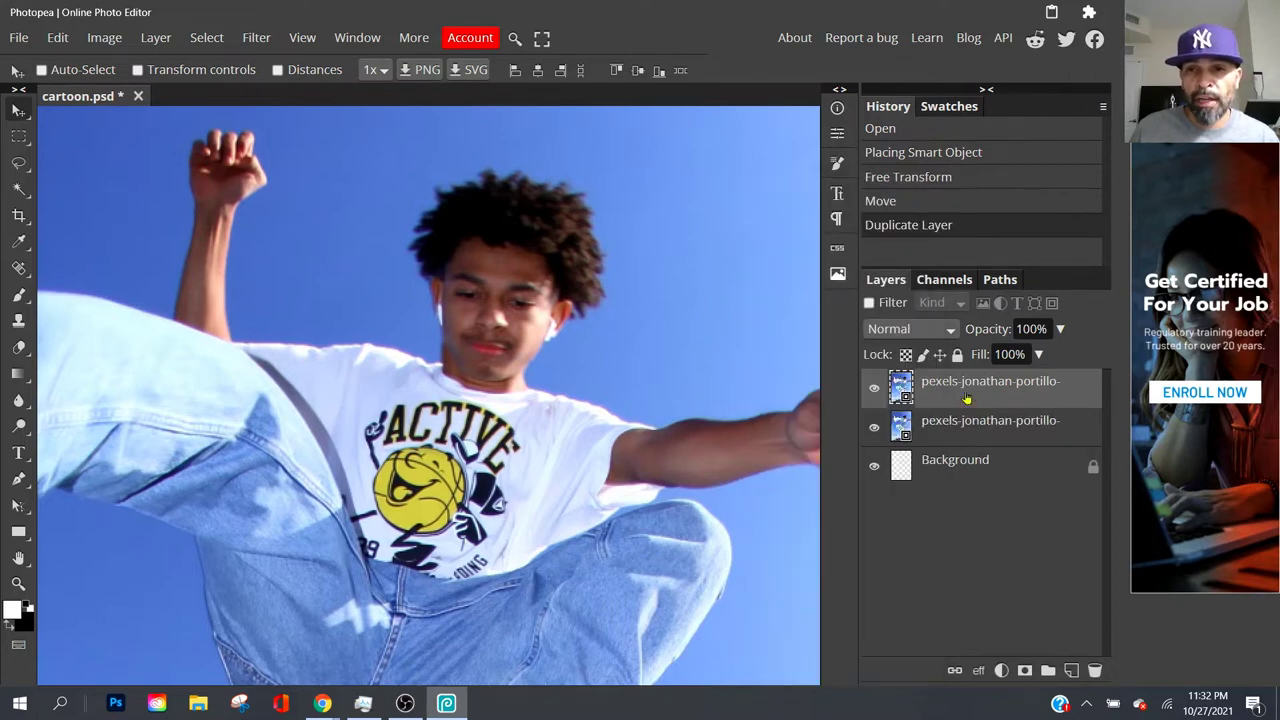
click(978, 427)
click(977, 396)
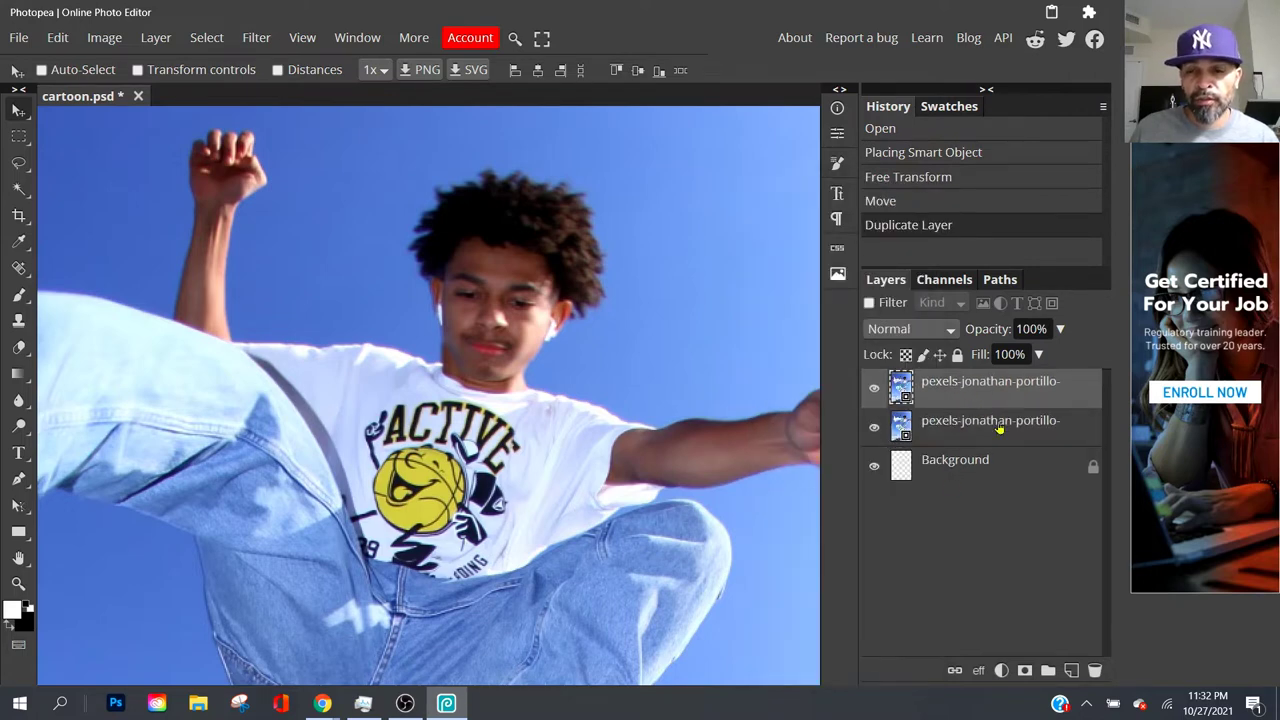
click(1000, 432)
click(990, 398)
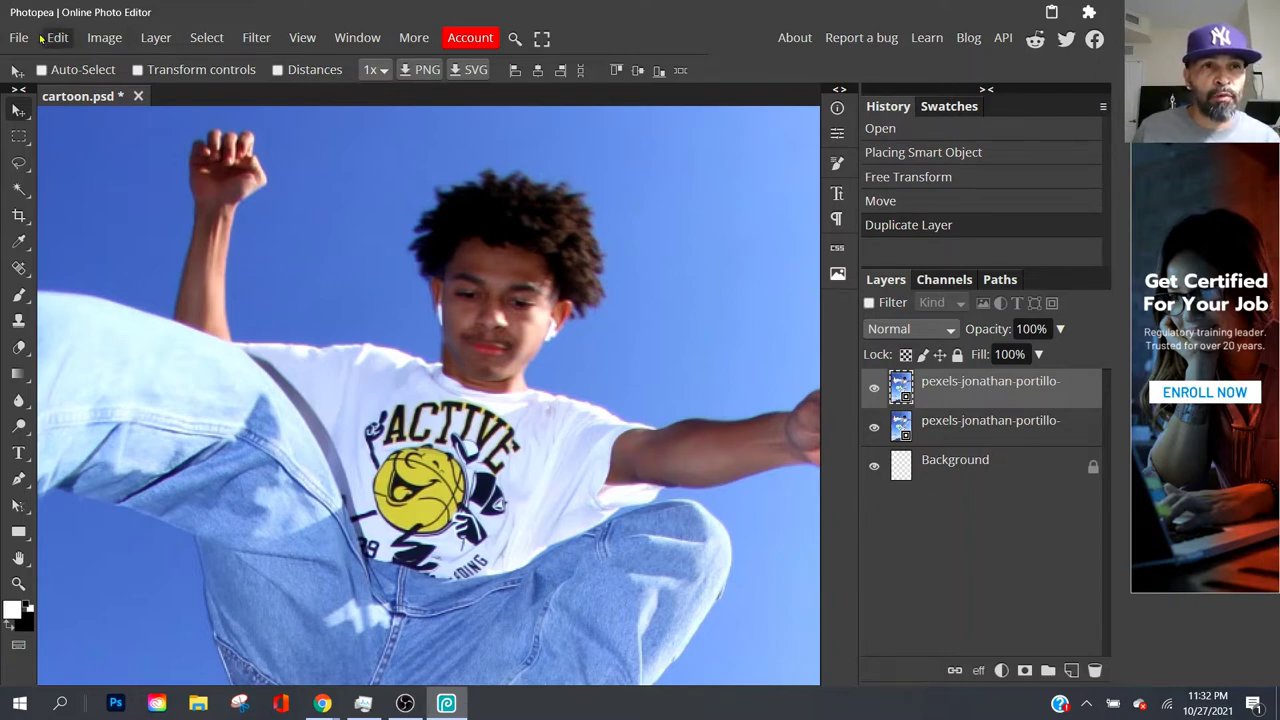
In Filter Gallery, apply Paint Daubs with brush size 5 and sharpness 20 to the top copy.
click(257, 37)
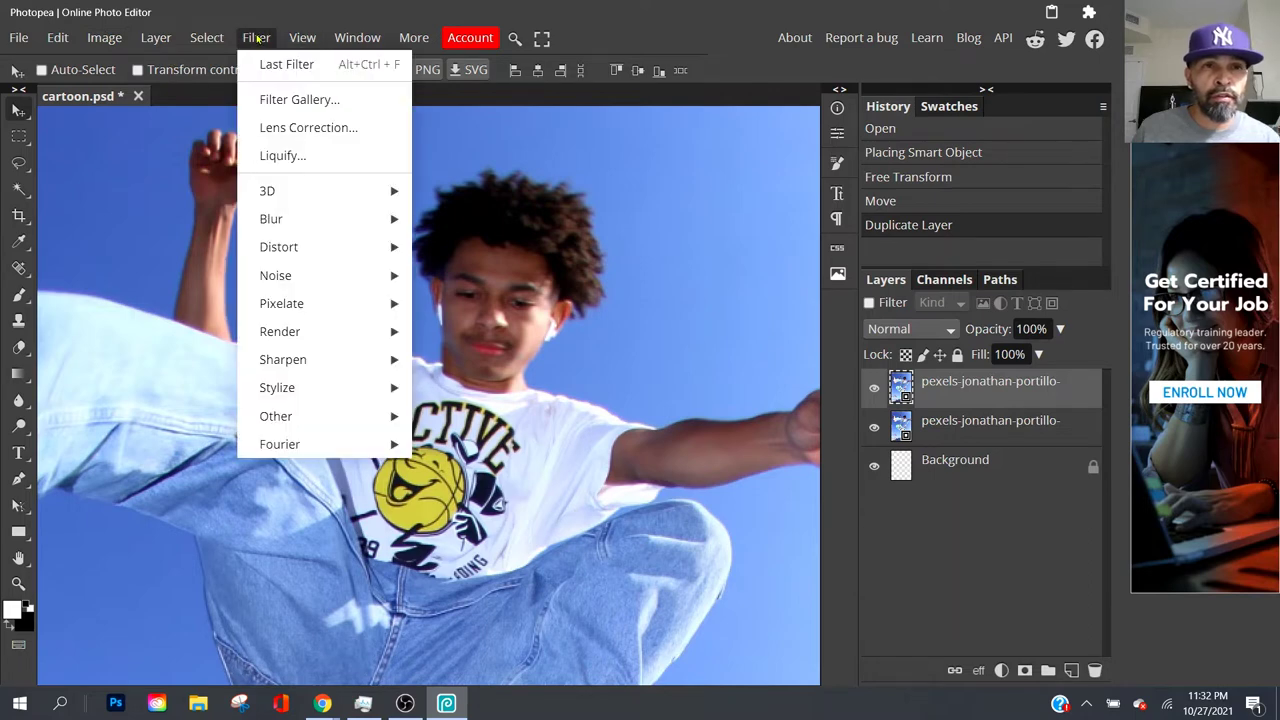
click(272, 92)
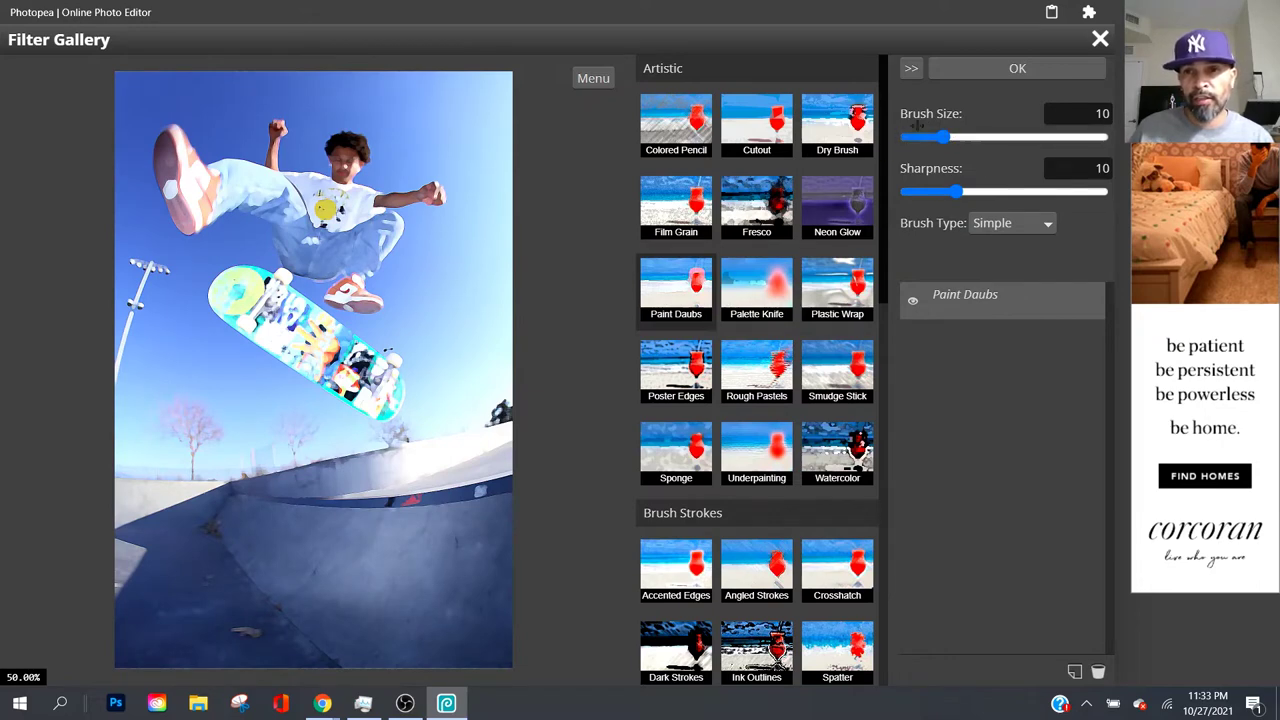
double_click(1097, 113)
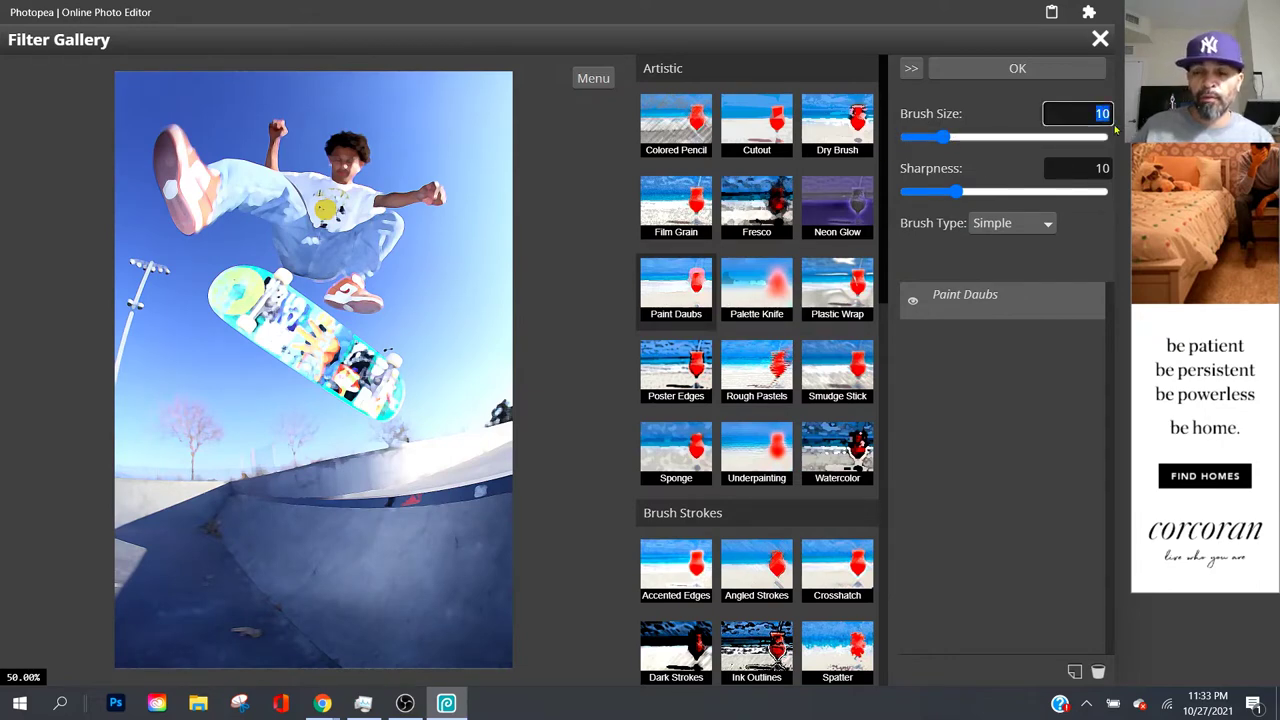
text(5)
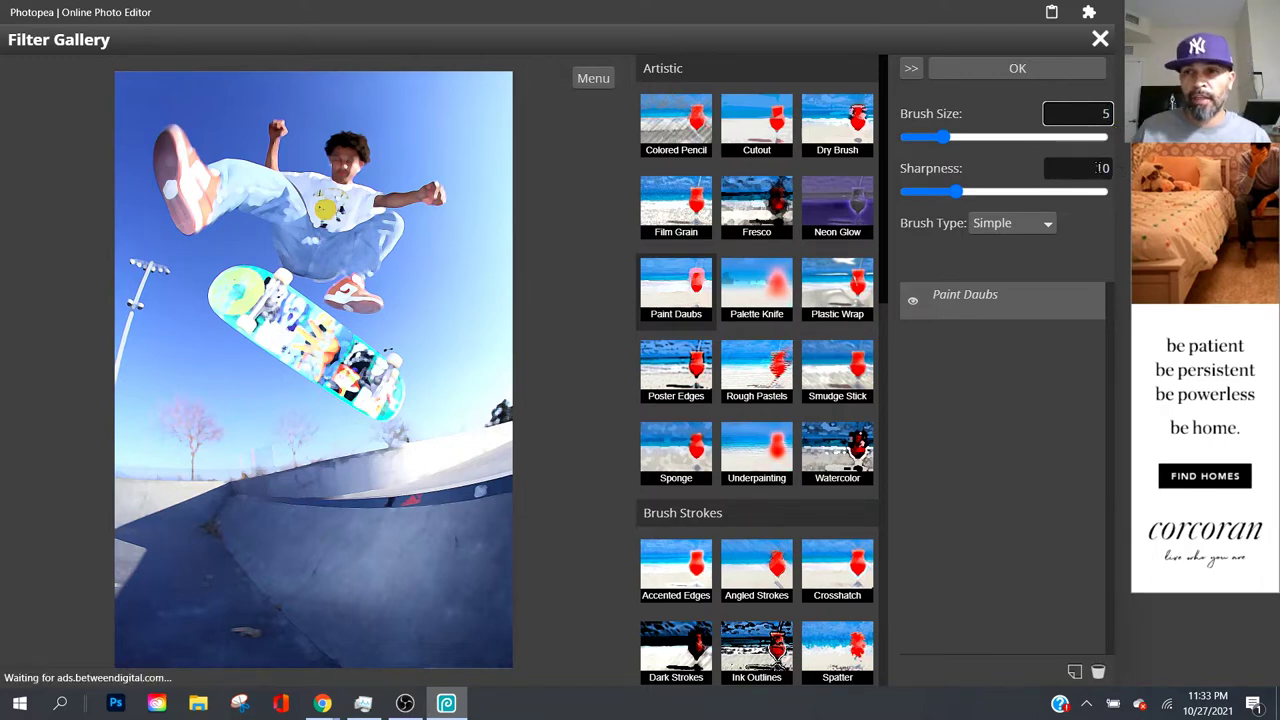
double_click(1096, 168)
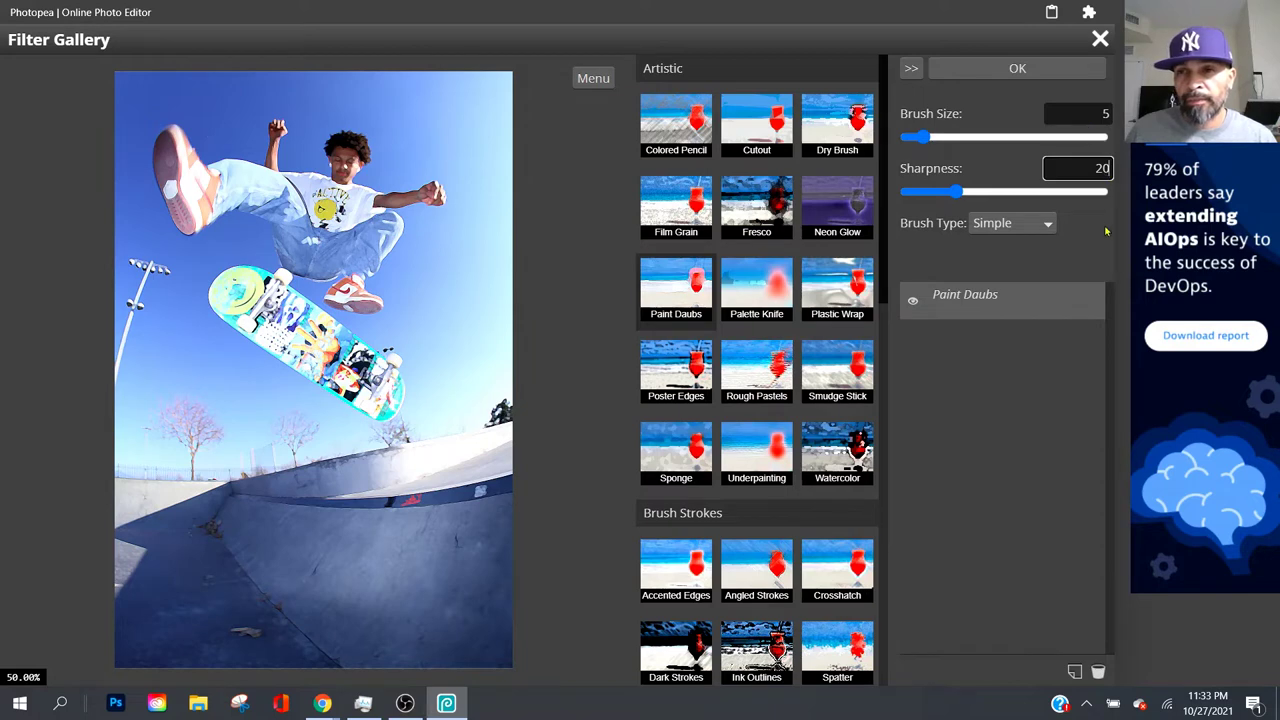
text(20)
key(Return)
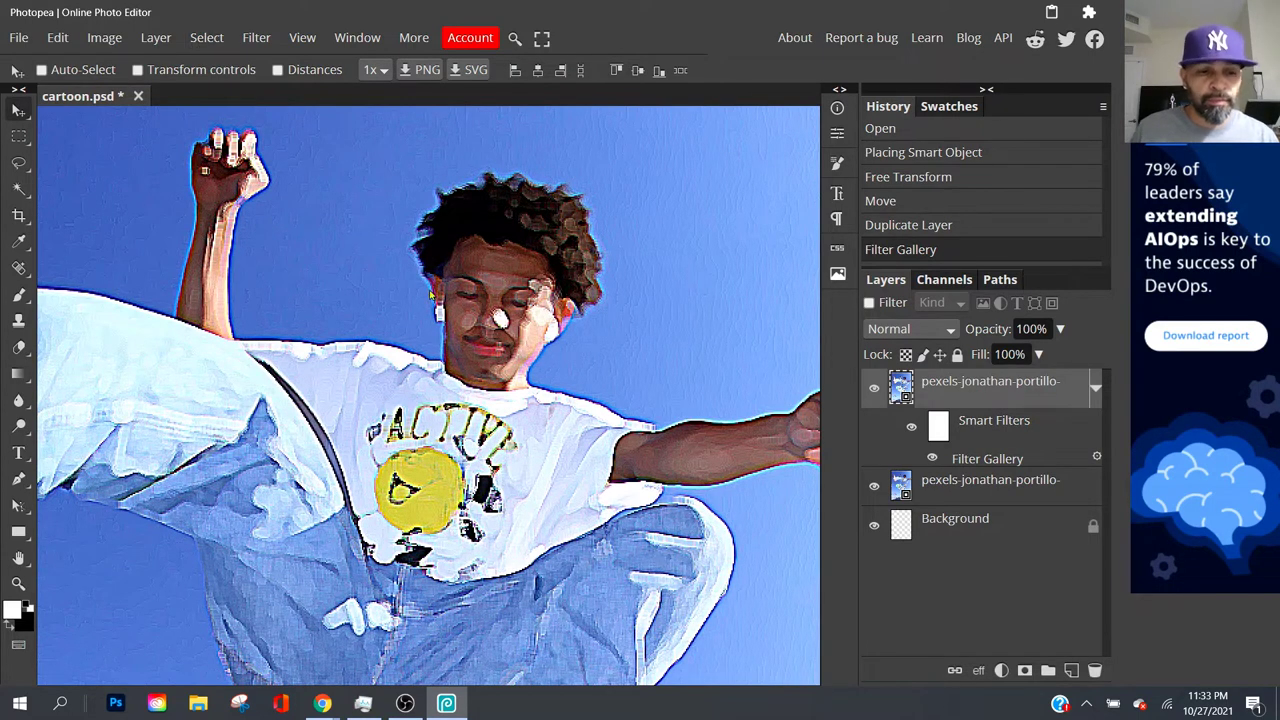
Apply a Surface Blur from the Filter menu to the top photo layer.
click(252, 38)
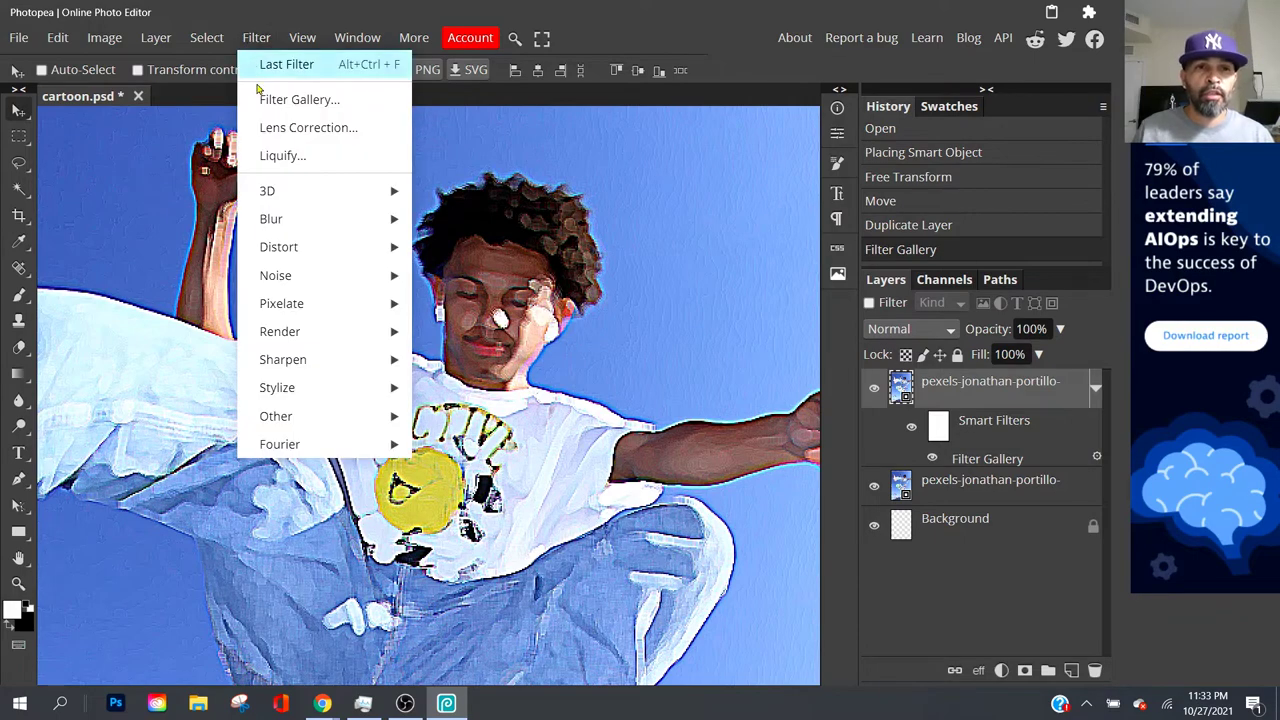
mouse_move(290, 219)
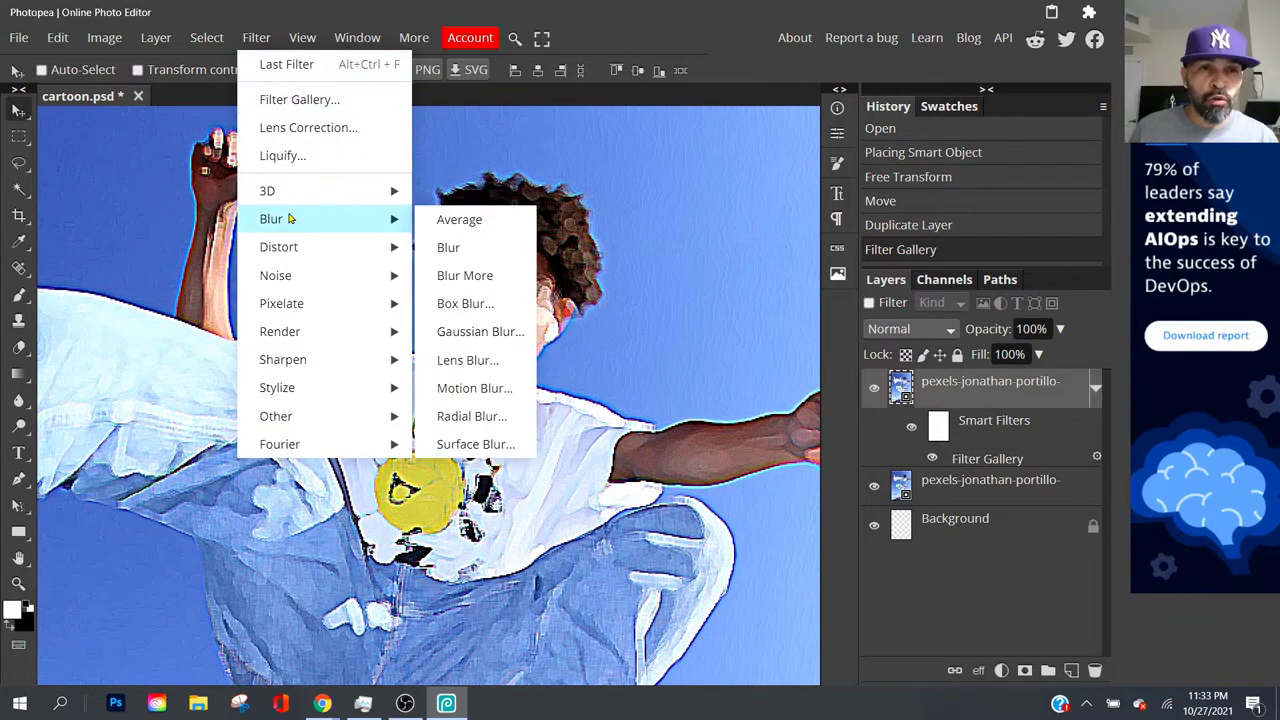
click(475, 444)
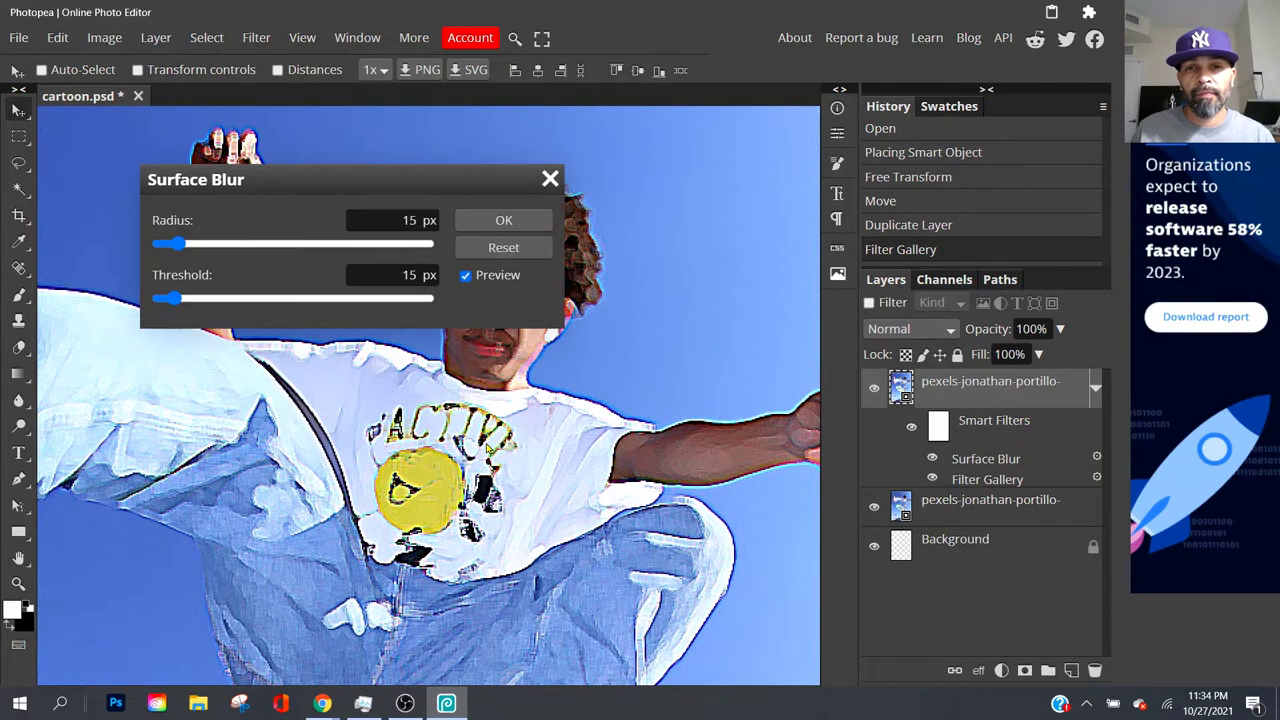
click(503, 222)
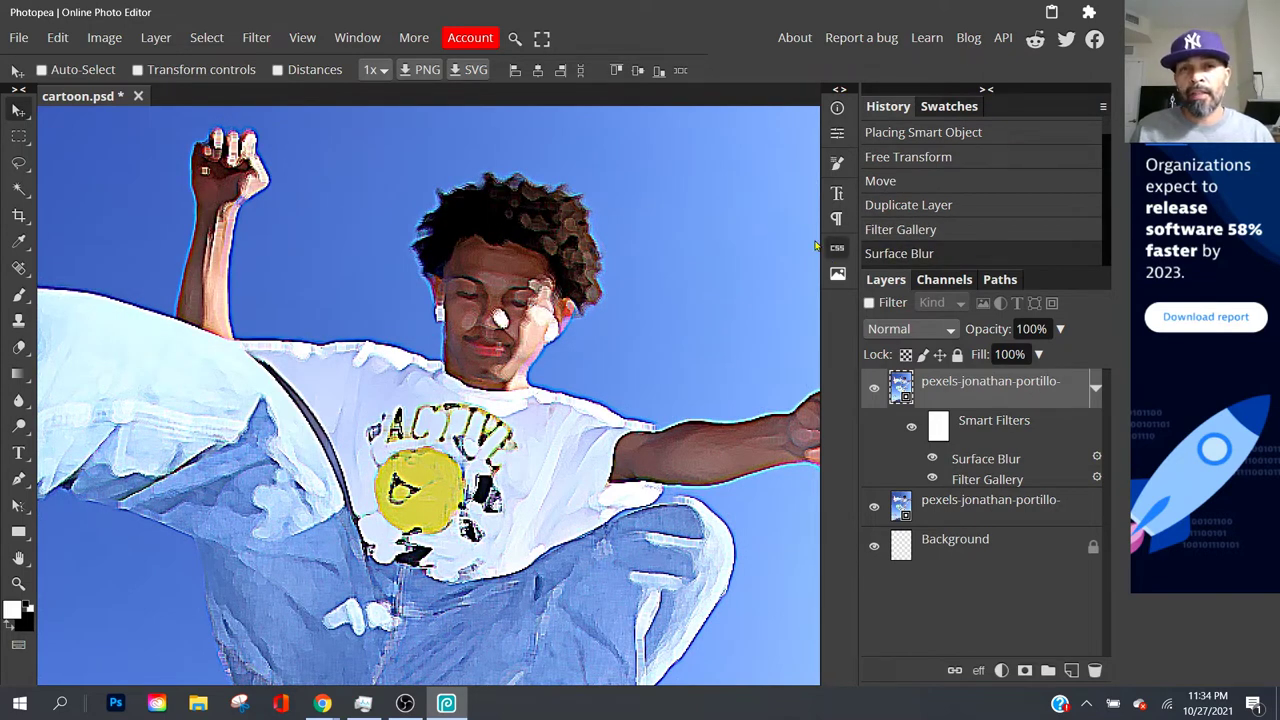
Reapply the last Surface Blur filter twice more.
click(266, 44)
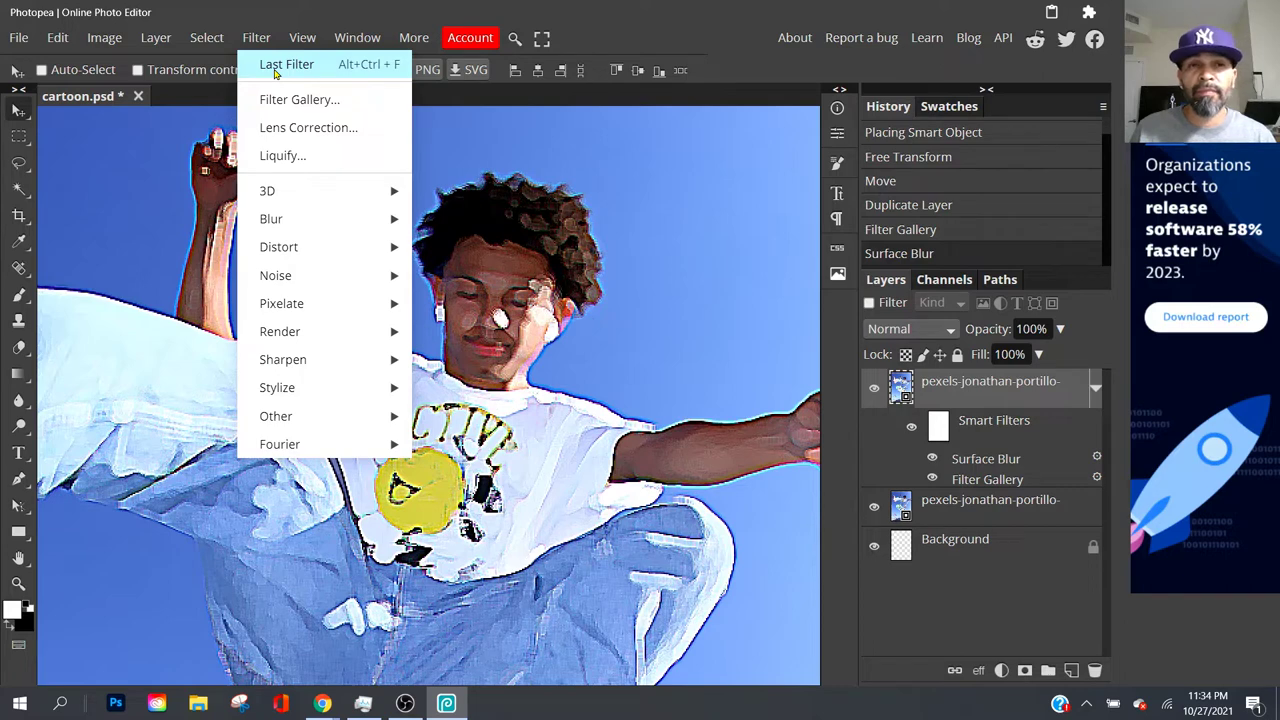
click(276, 66)
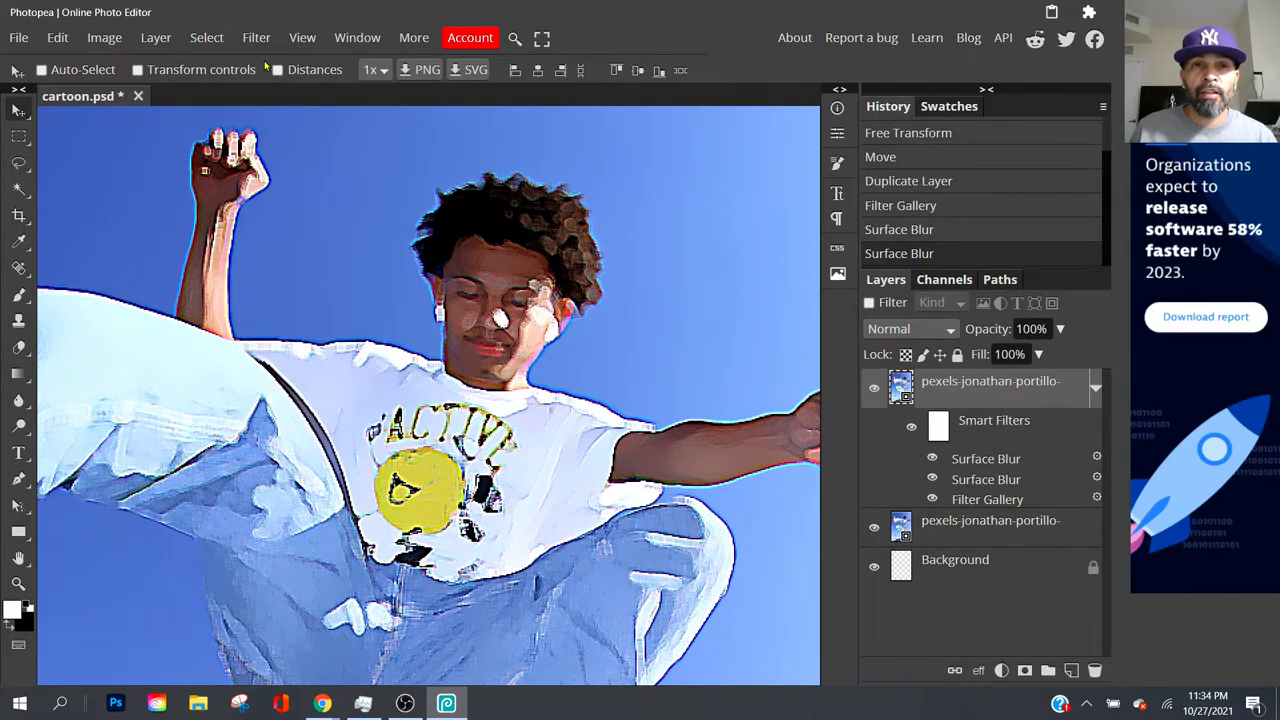
click(256, 37)
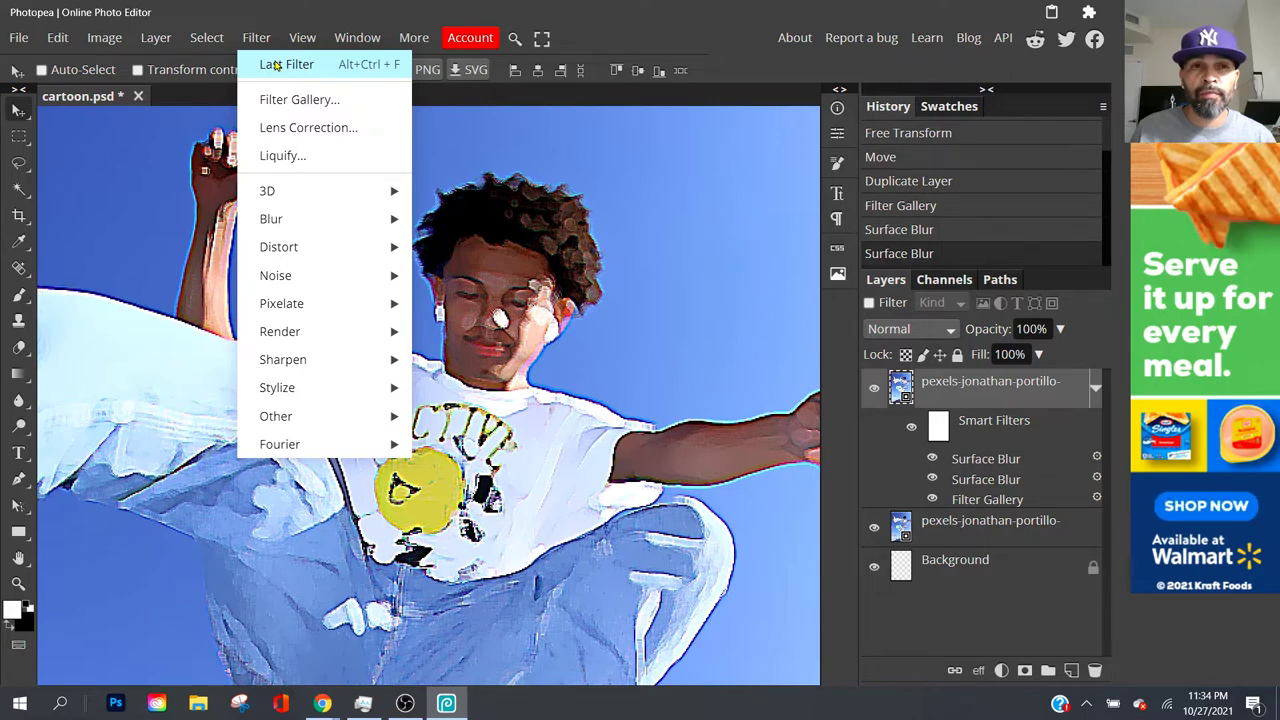
click(275, 64)
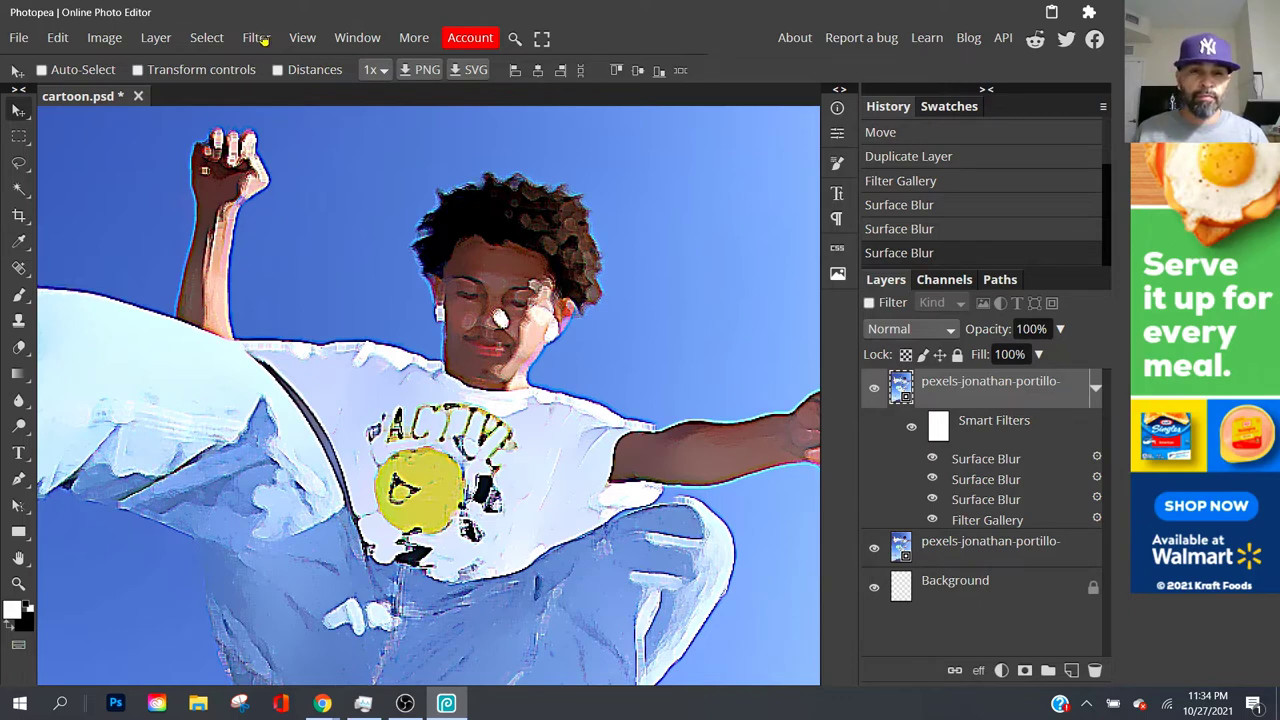
Apply an Oil Paint smart filter to the skateboarder layer with Shine set to 0.
click(265, 39)
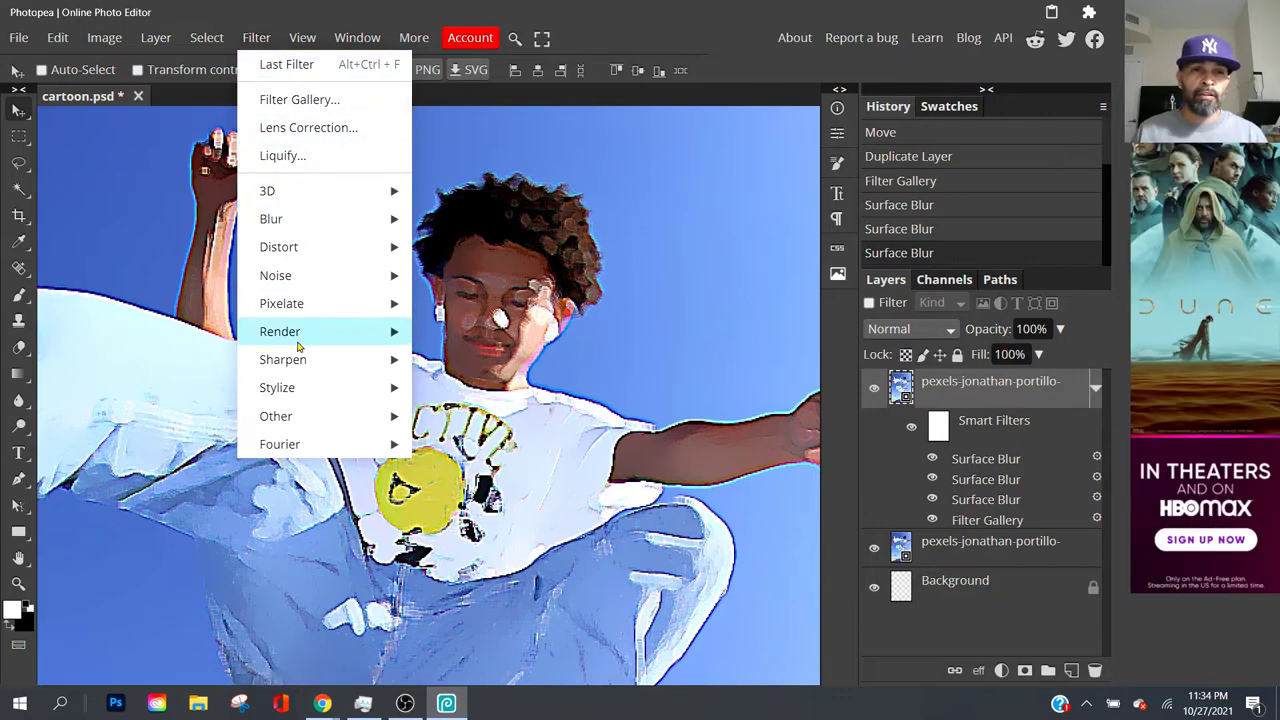
mouse_move(295, 393)
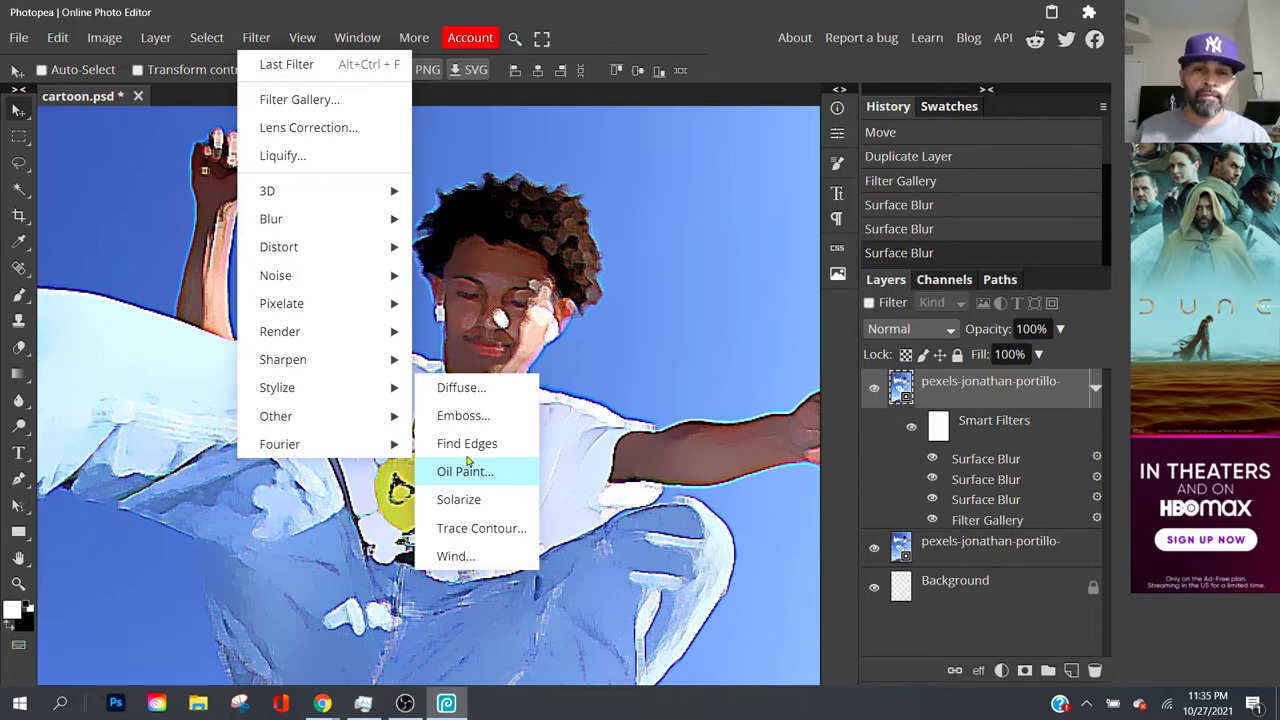
key(Return)
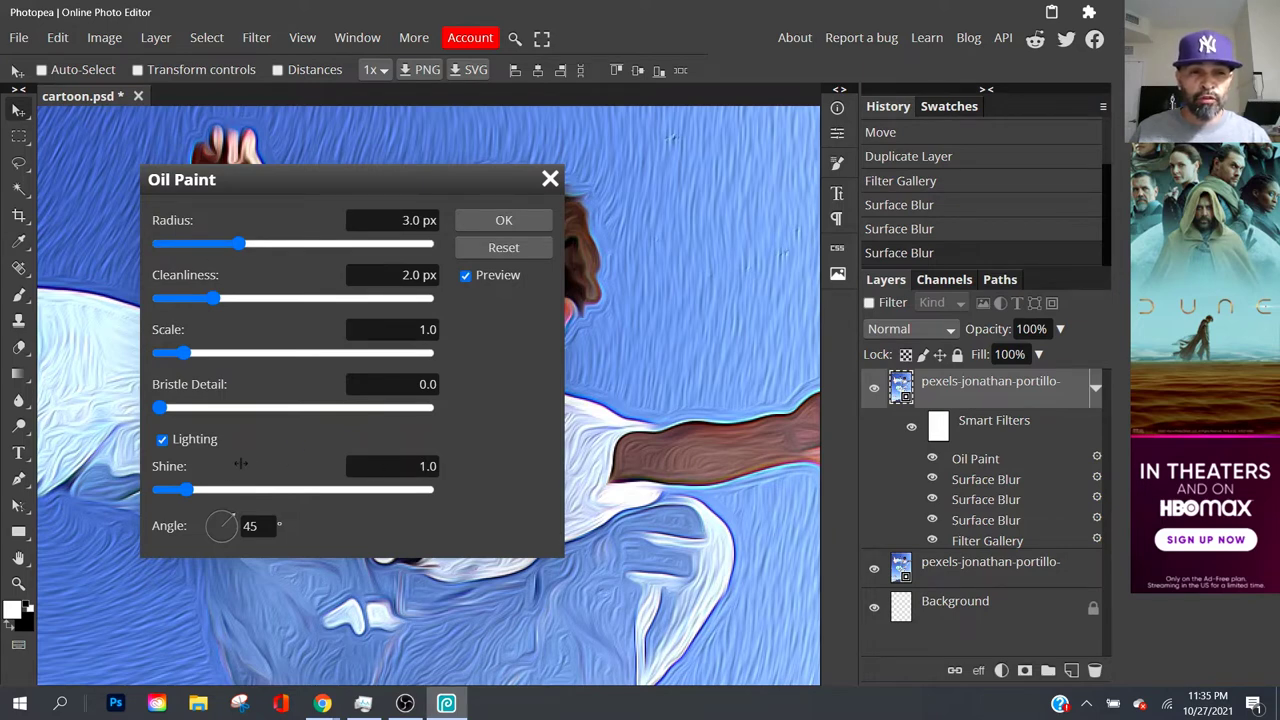
click(410, 468)
key(BackSpace)
text(0)
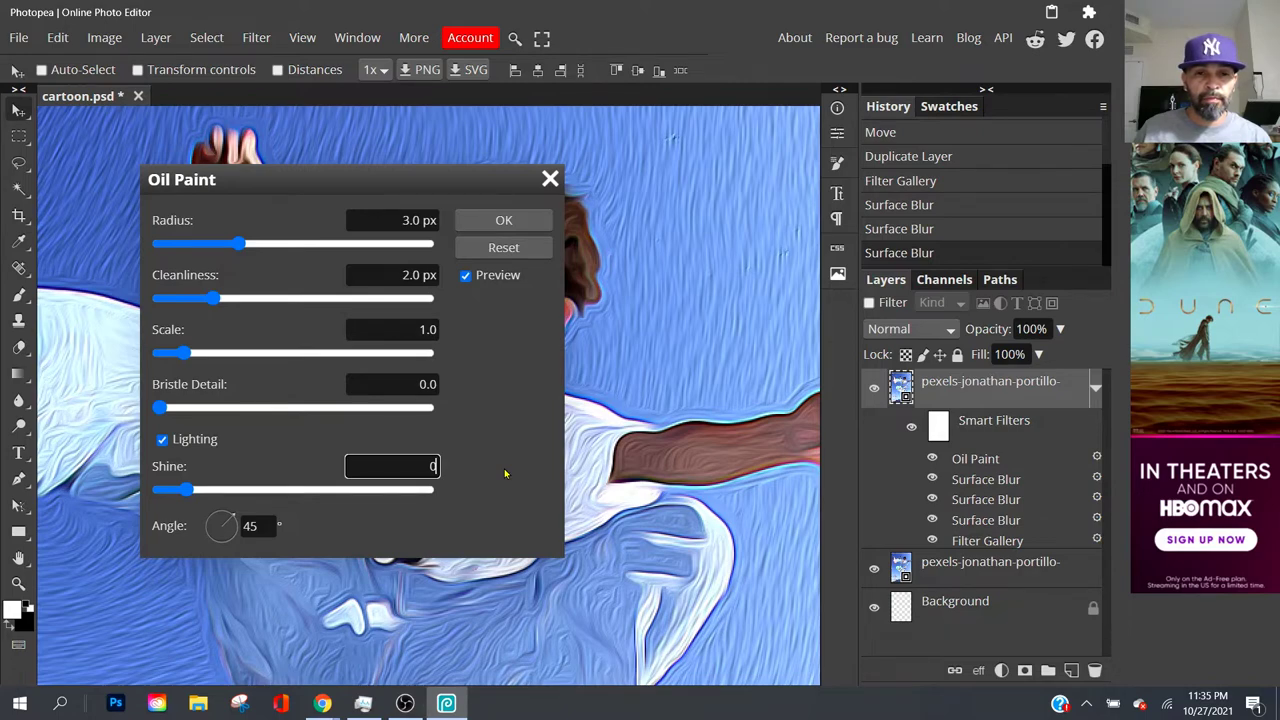
key(Return)
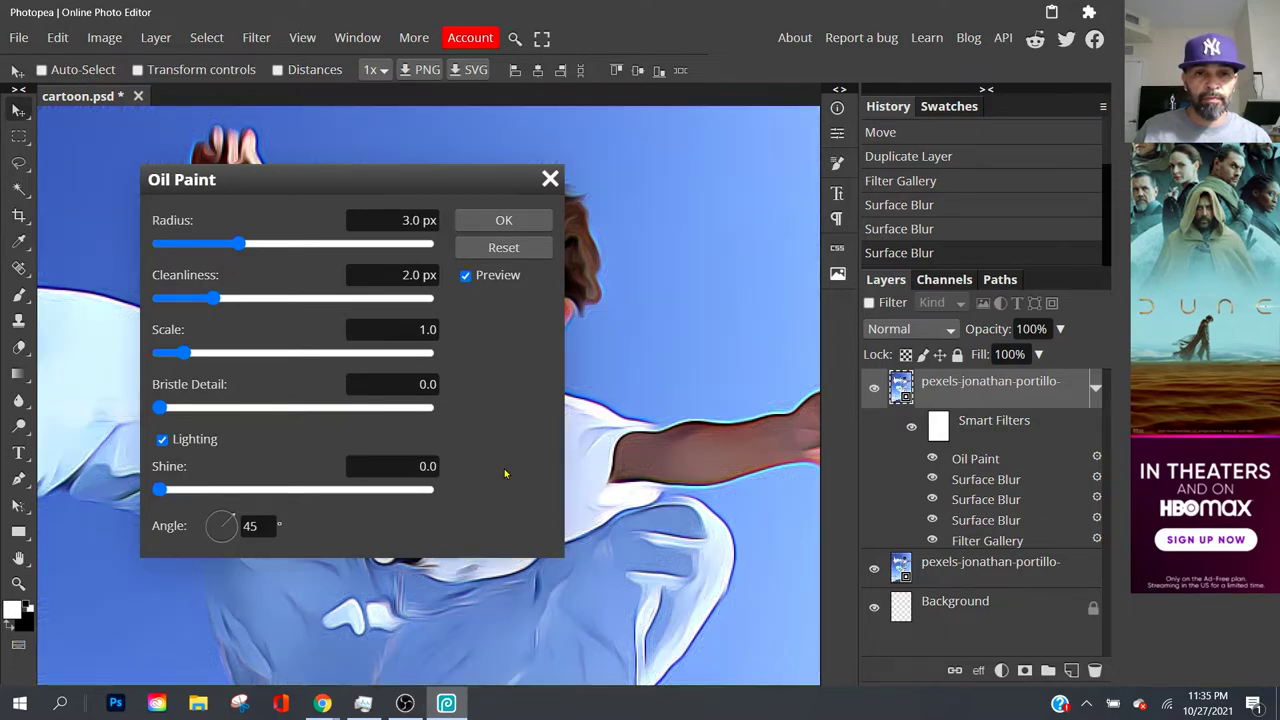
click(499, 222)
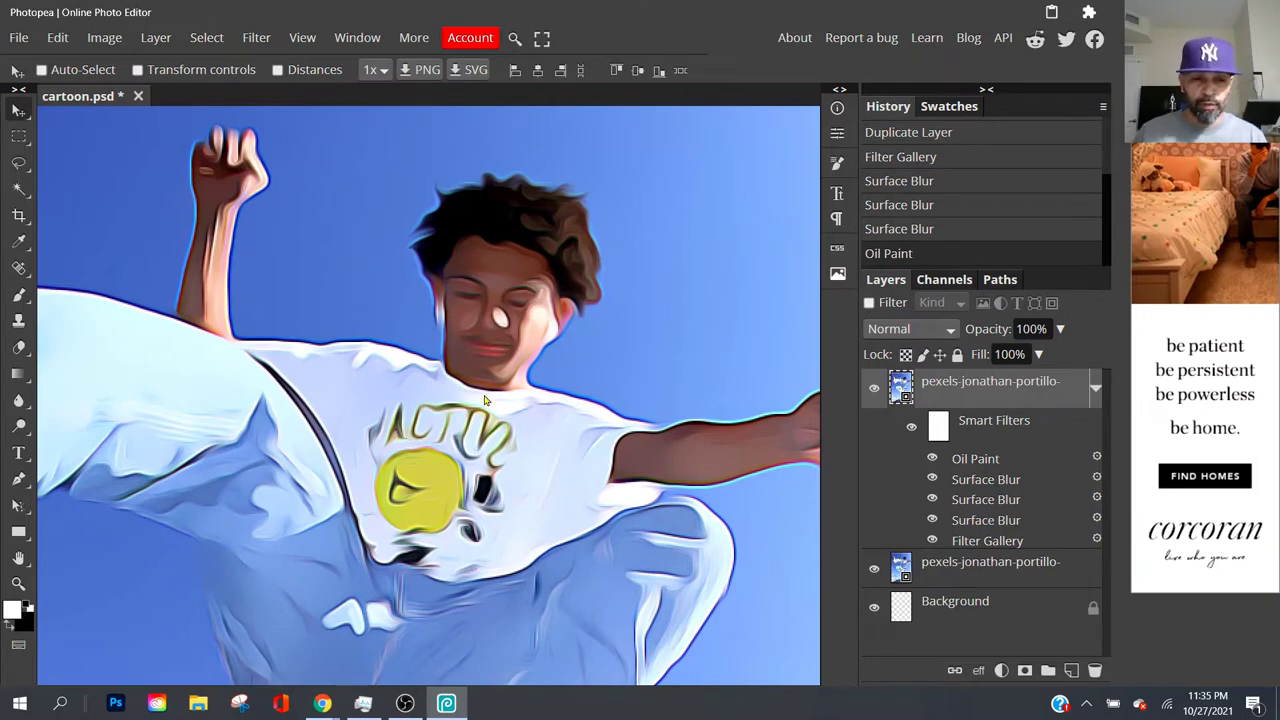
scroll(484, 400, down, 5)
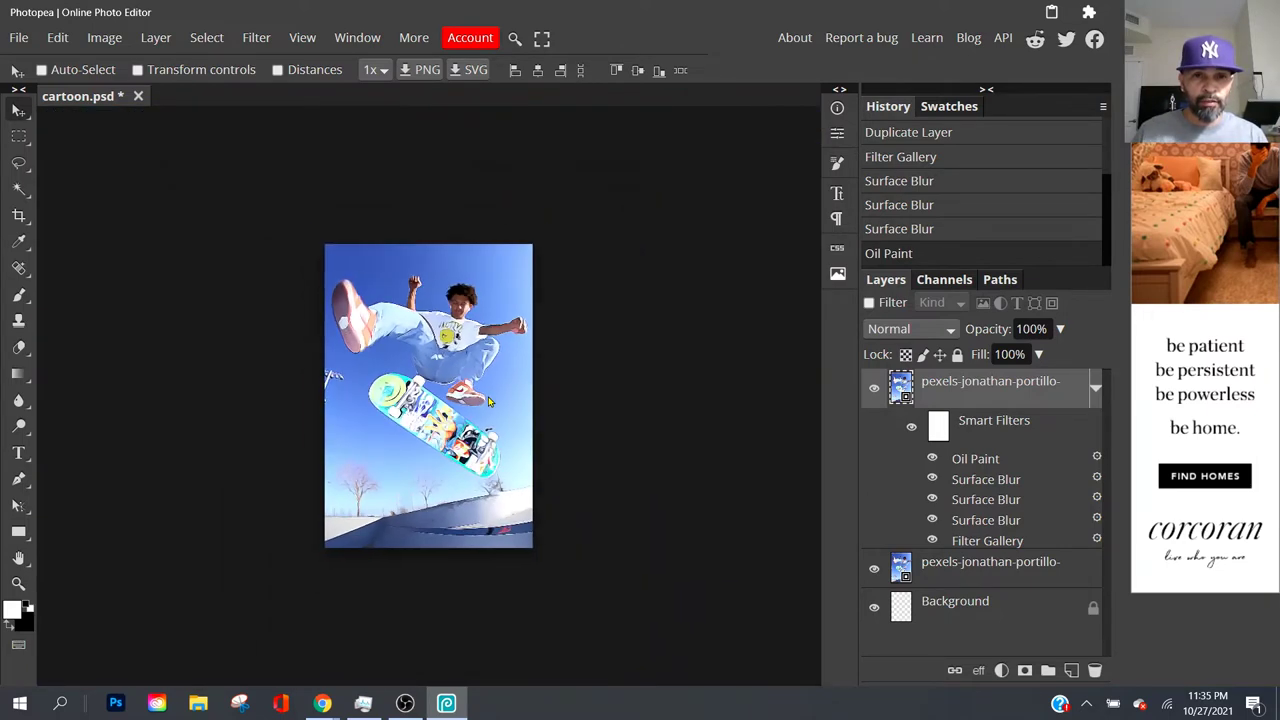
scroll(489, 402, up, 5)
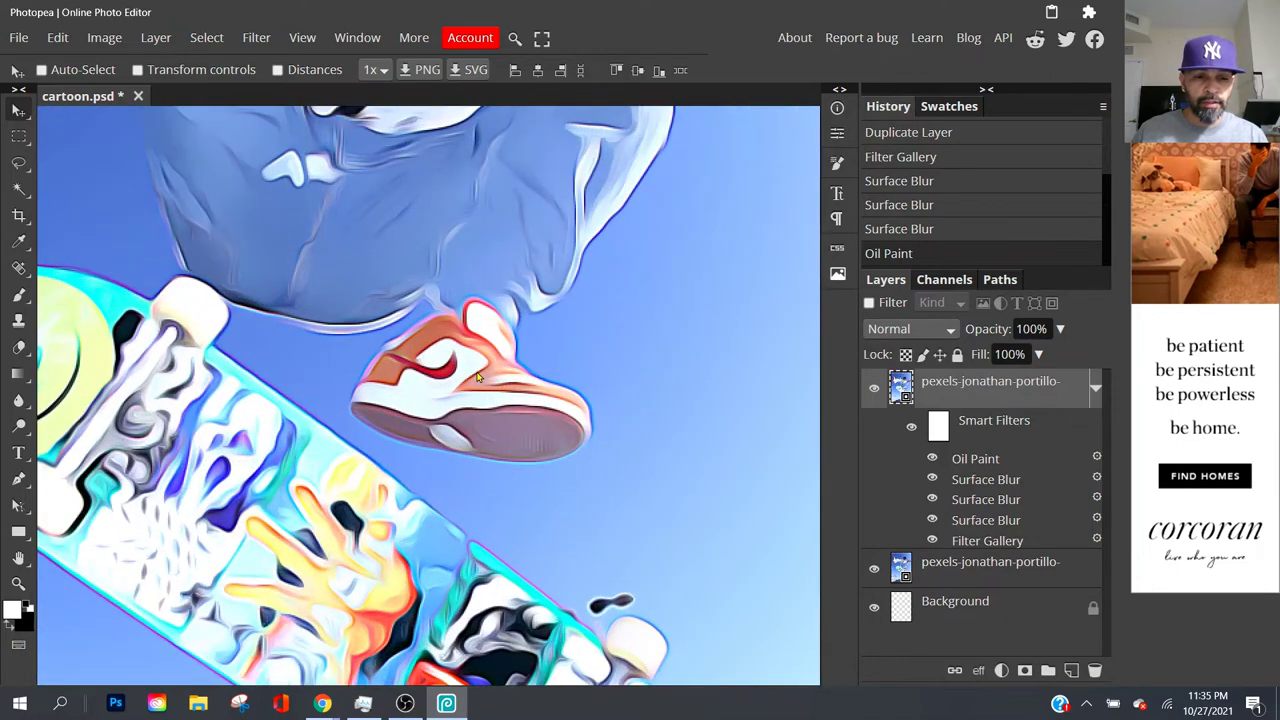
scroll(478, 376, down, 3)
scroll(547, 488, up, 3)
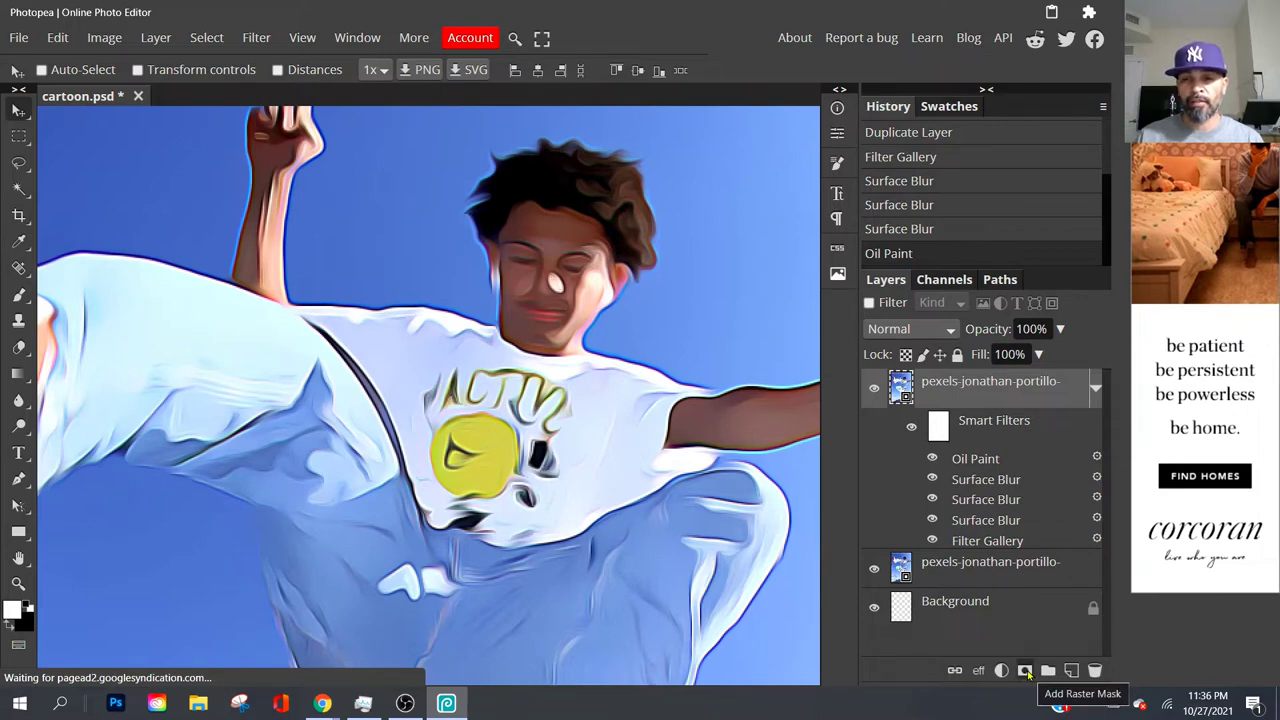
Add a white raster mask to the top filtered layer and make black the foreground colour.
click(1025, 671)
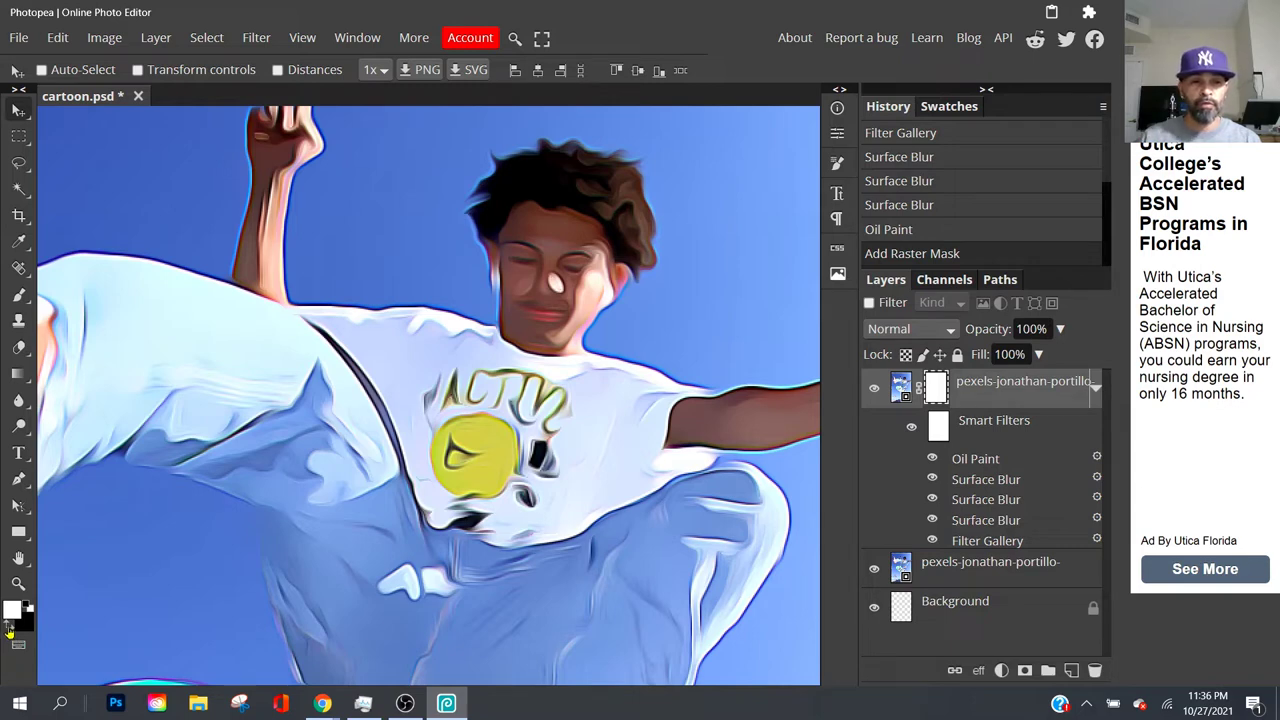
click(7, 628)
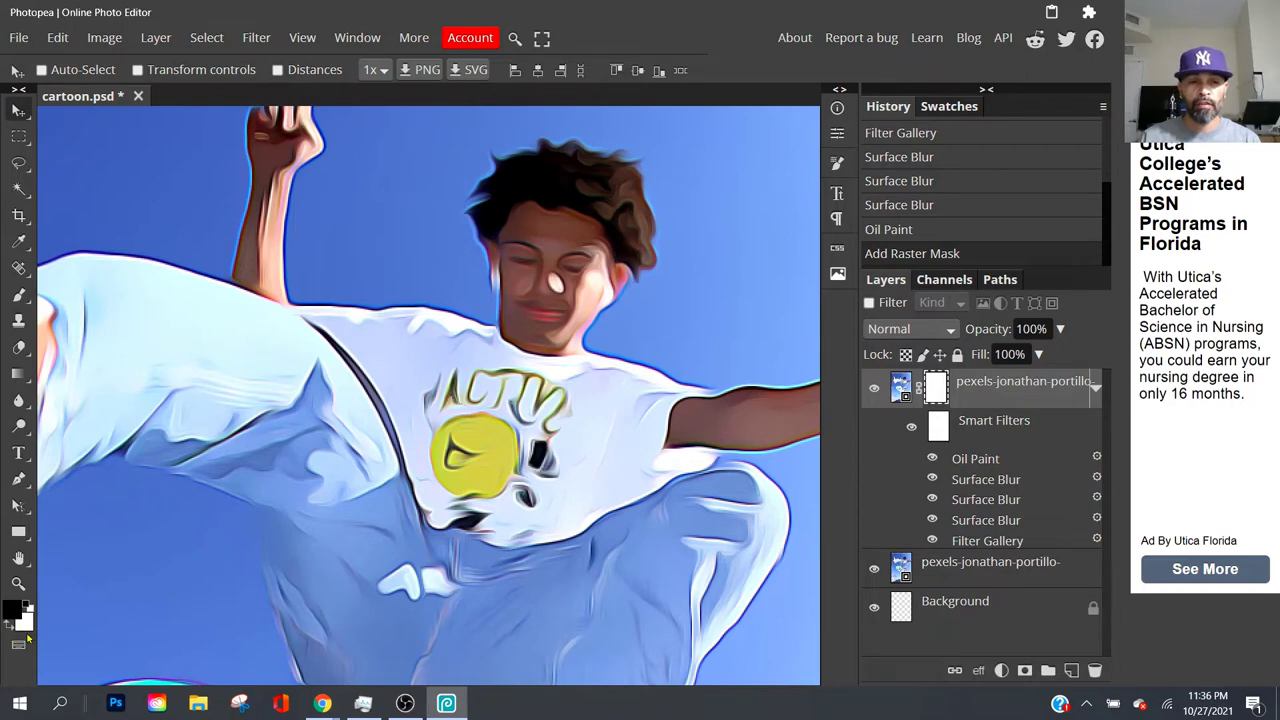
click(8, 628)
click(8, 628)
click(8, 628)
click(8, 628)
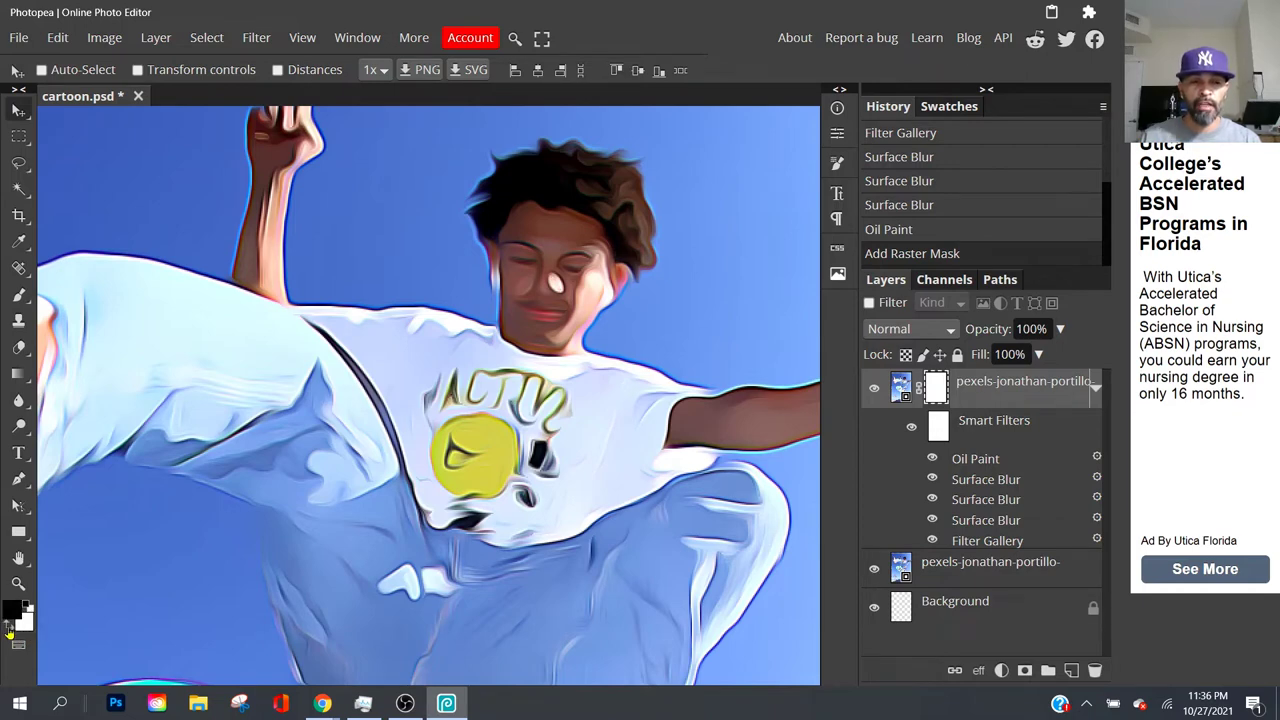
click(8, 628)
click(8, 628)
click(8, 628)
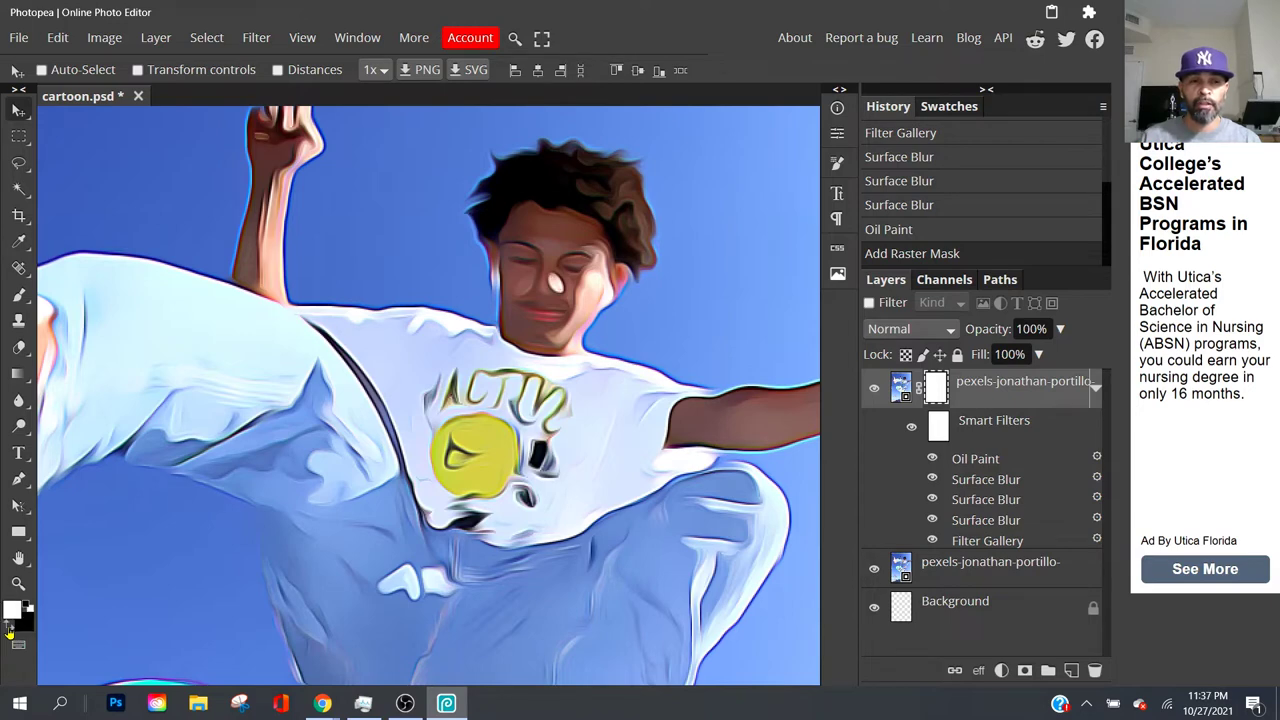
click(8, 628)
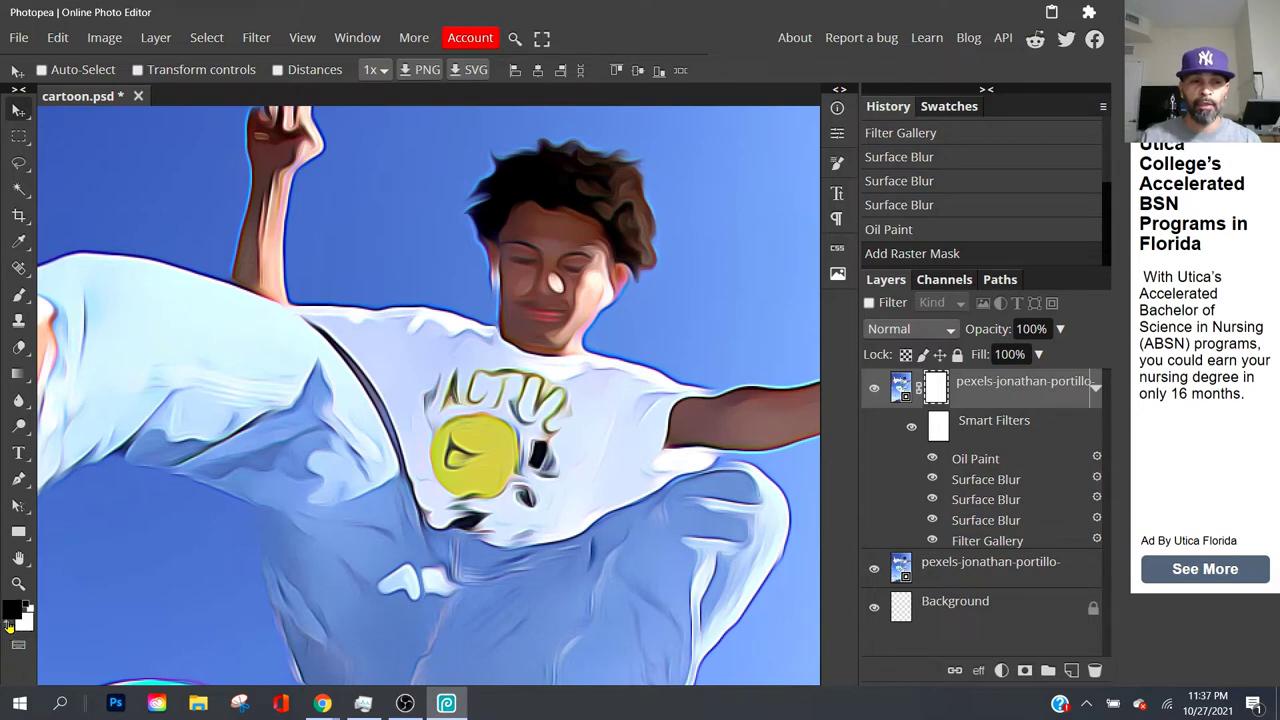
Select the Brush tool with the soft 24 px preset at 0% hardness.
click(19, 297)
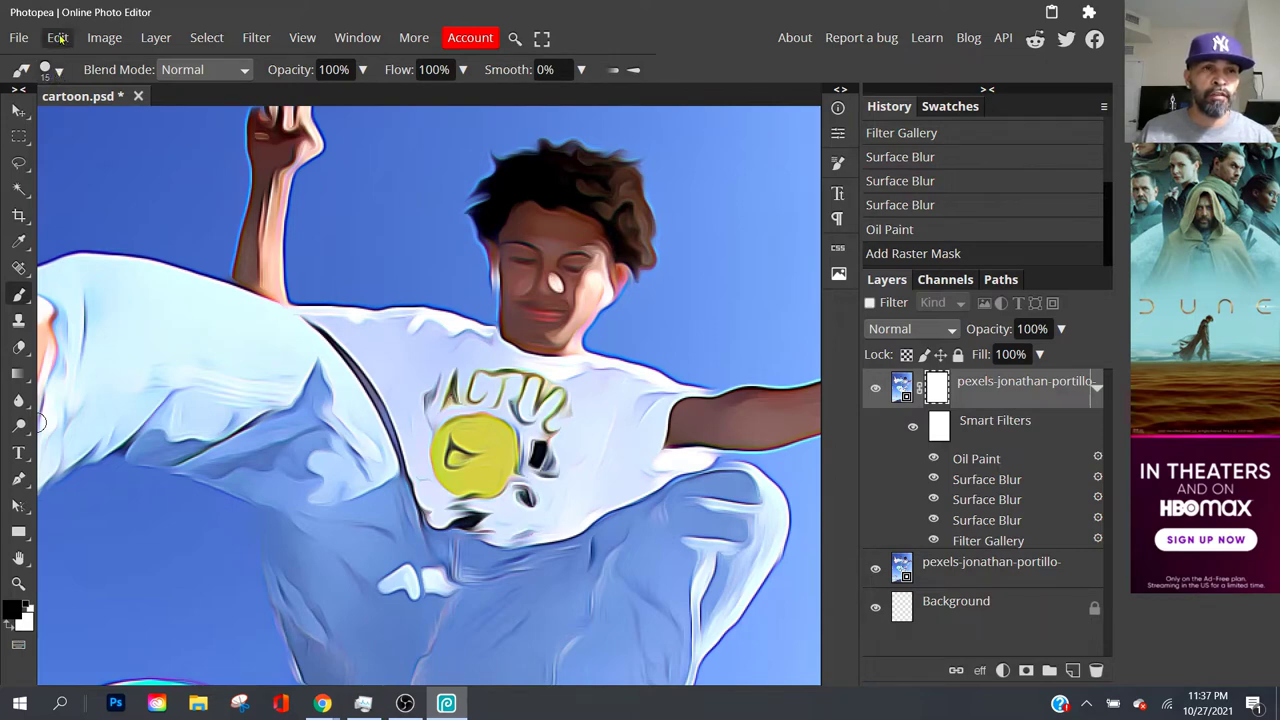
click(57, 37)
click(57, 37)
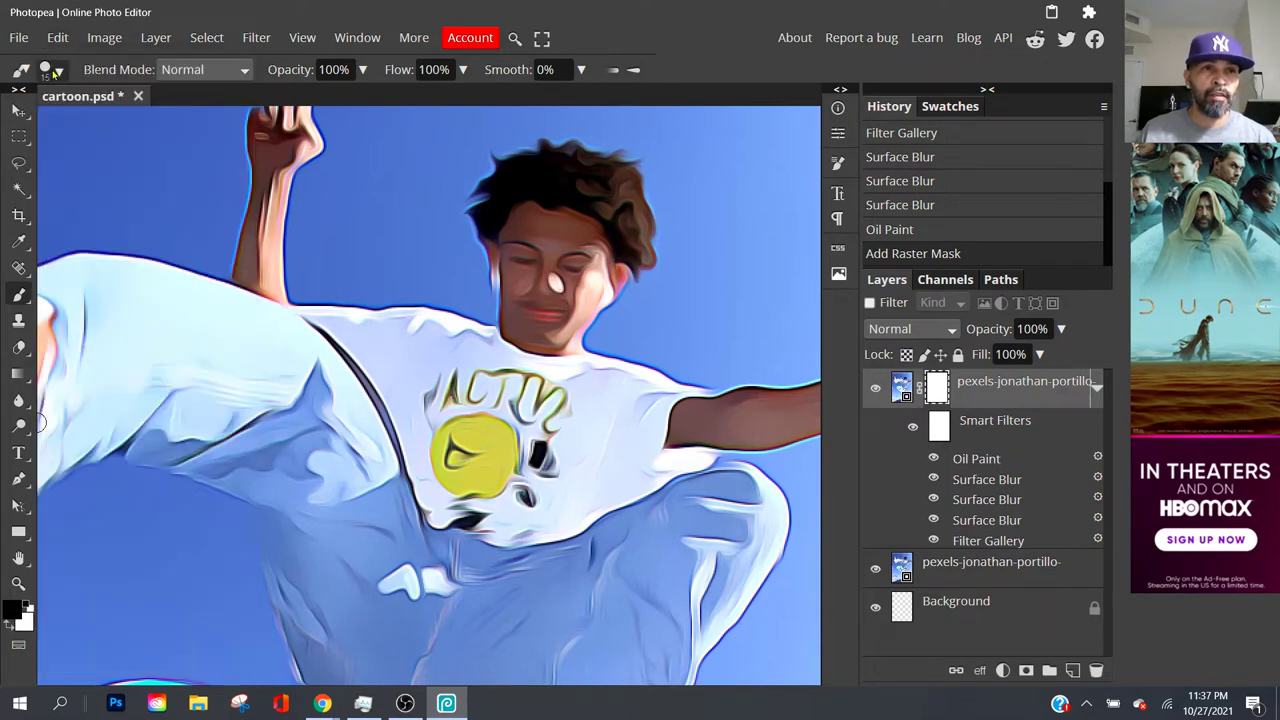
click(56, 71)
click(56, 71)
click(56, 71)
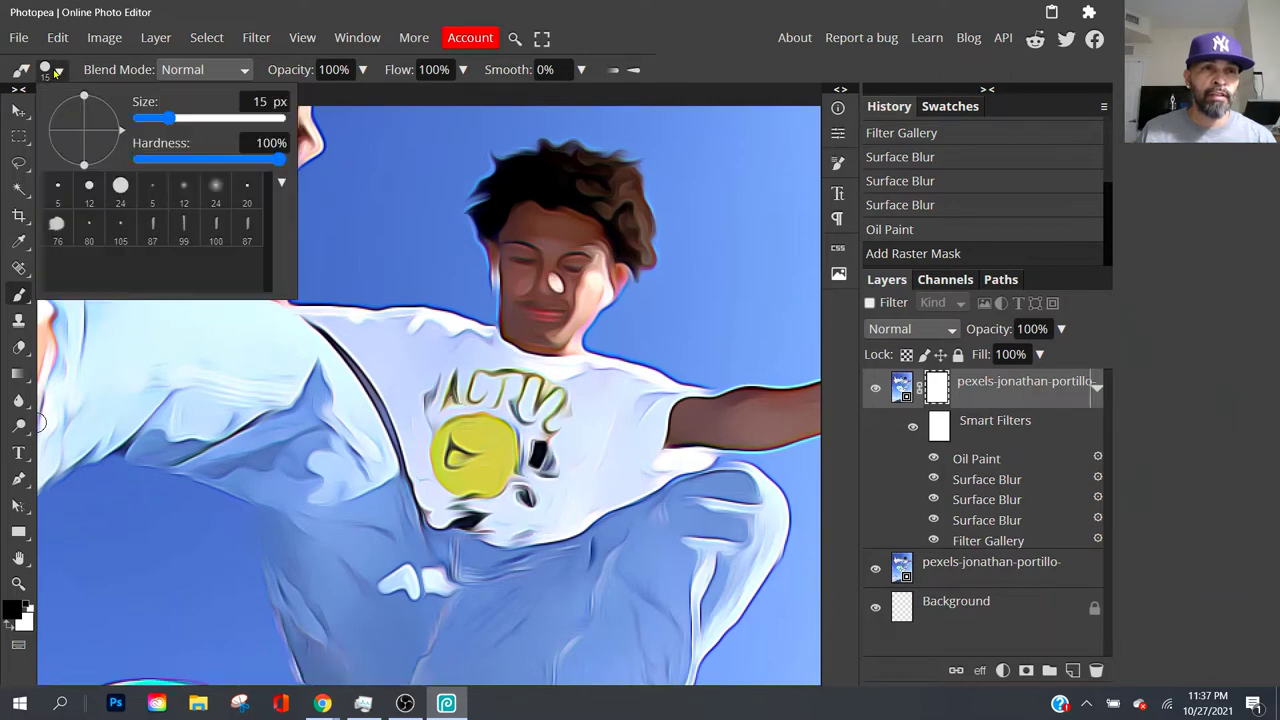
click(215, 195)
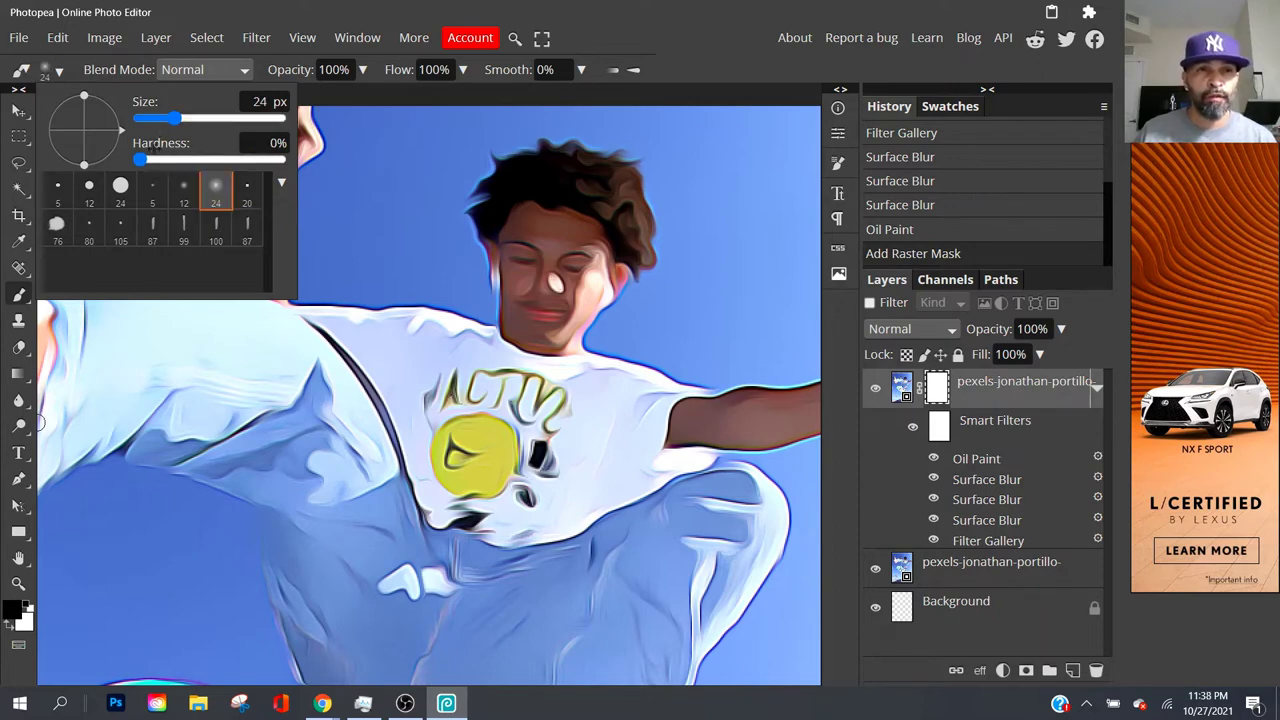
click(59, 70)
click(59, 70)
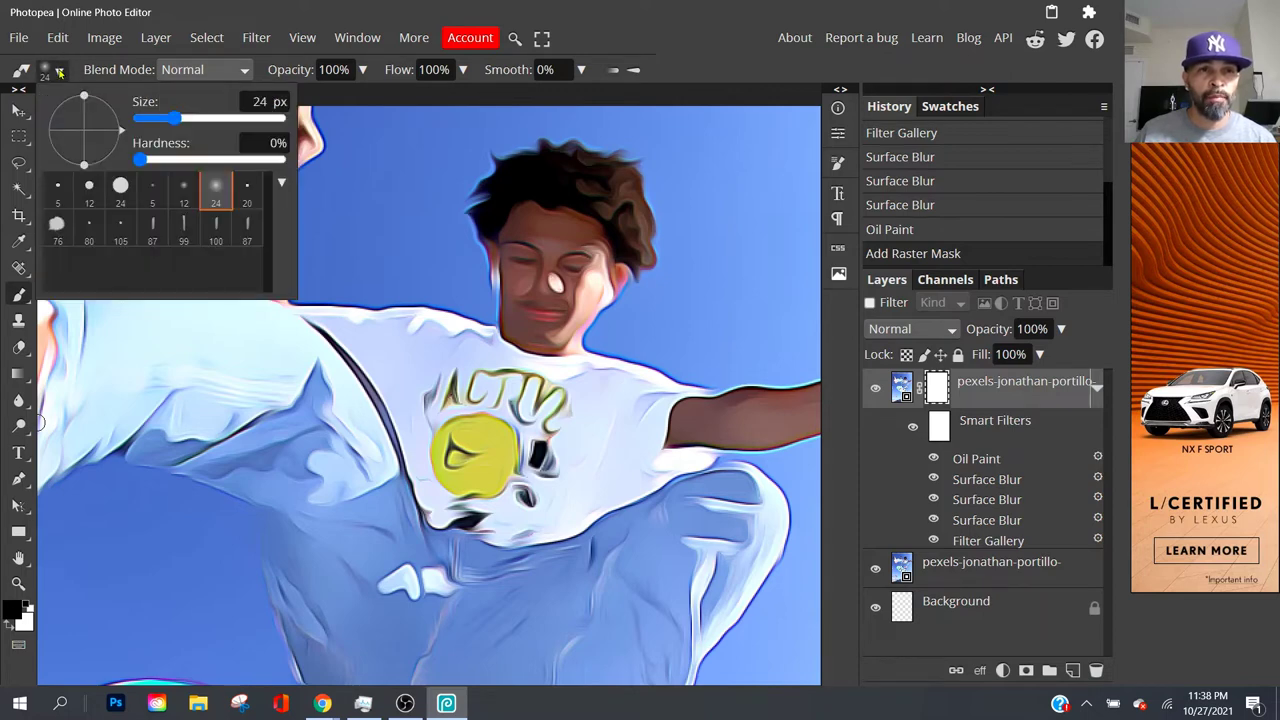
click(59, 70)
click(59, 70)
click(59, 70)
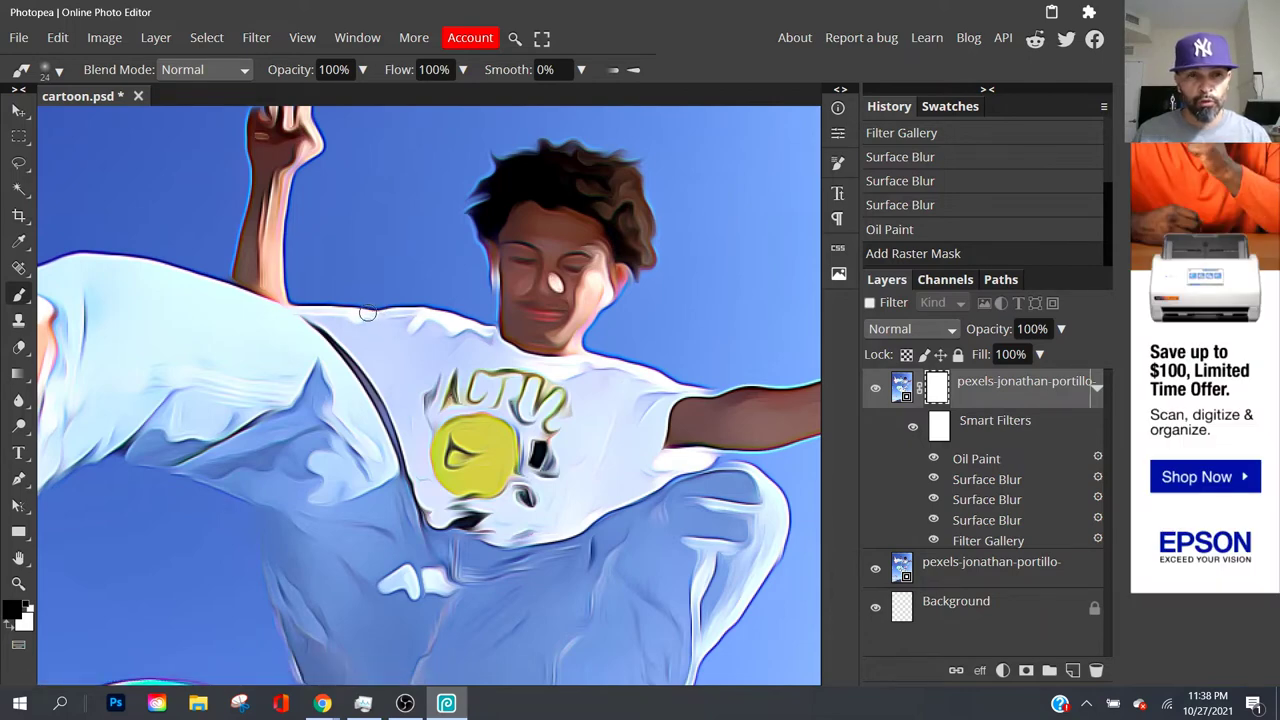
Paint a mask stroke down the shirt, then zoom and pan to check the face.
drag(539, 420, 563, 503)
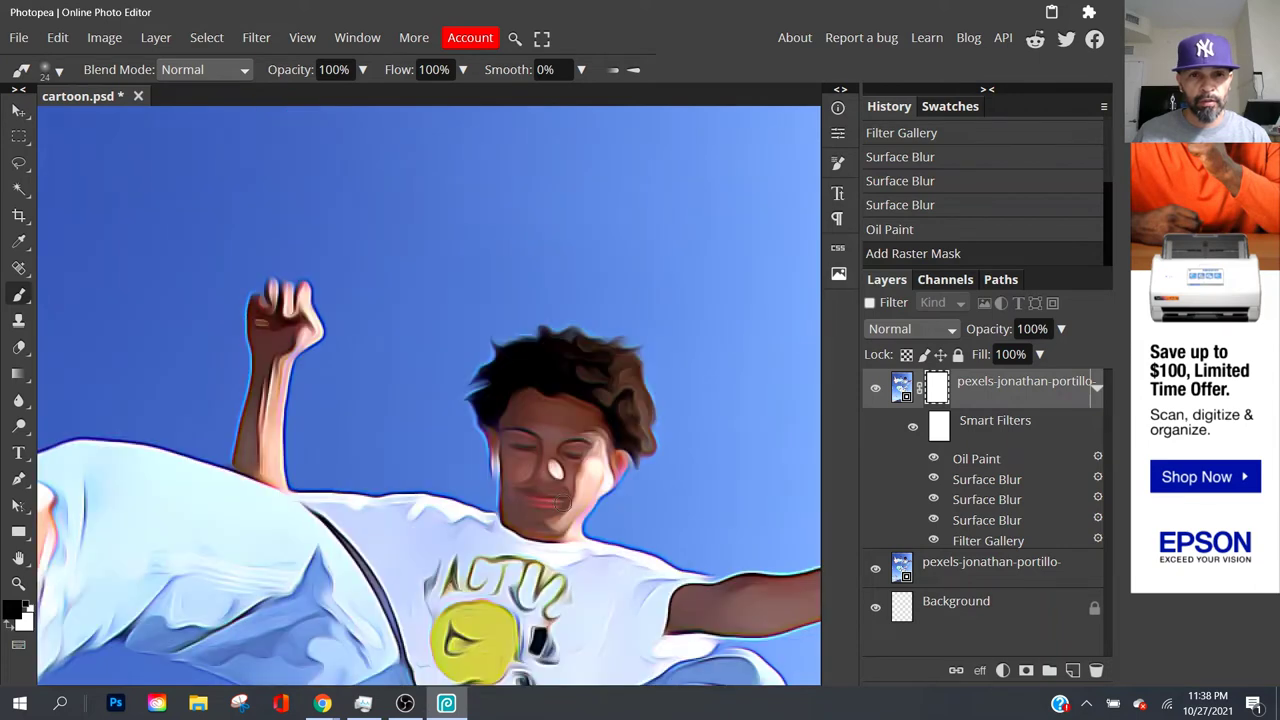
scroll(563, 503, down, 2)
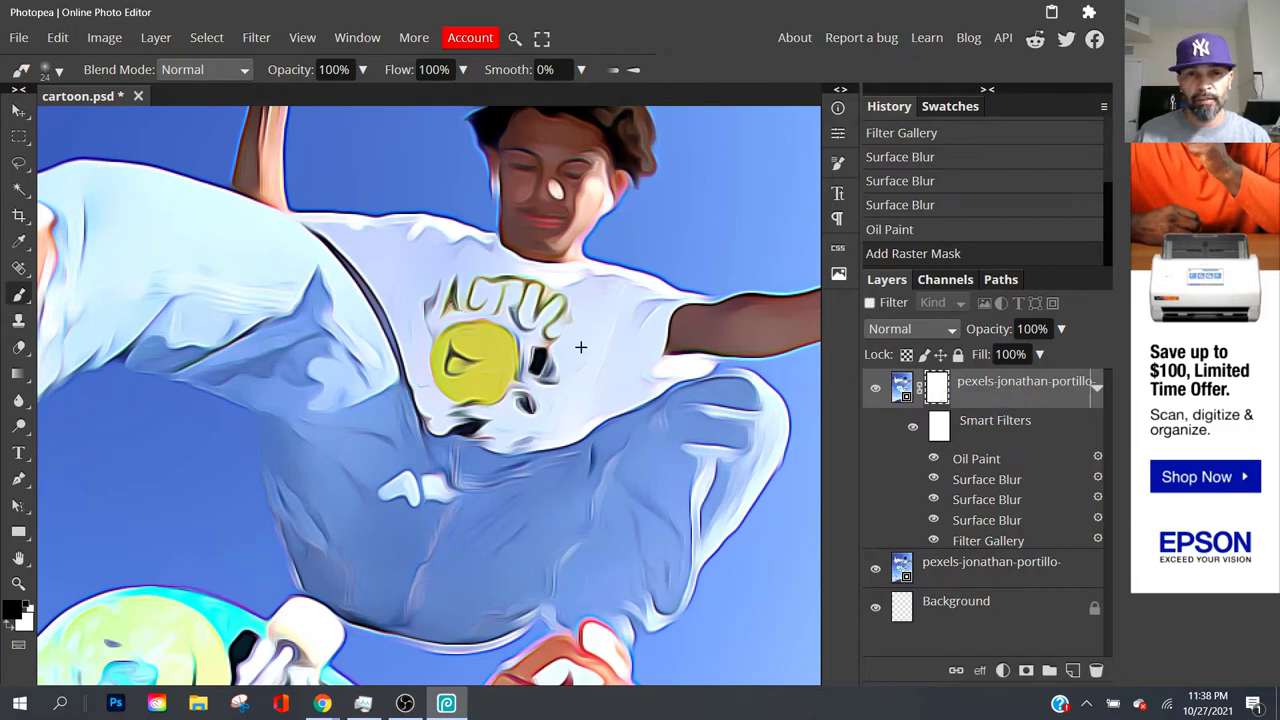
scroll(581, 347, up, 6)
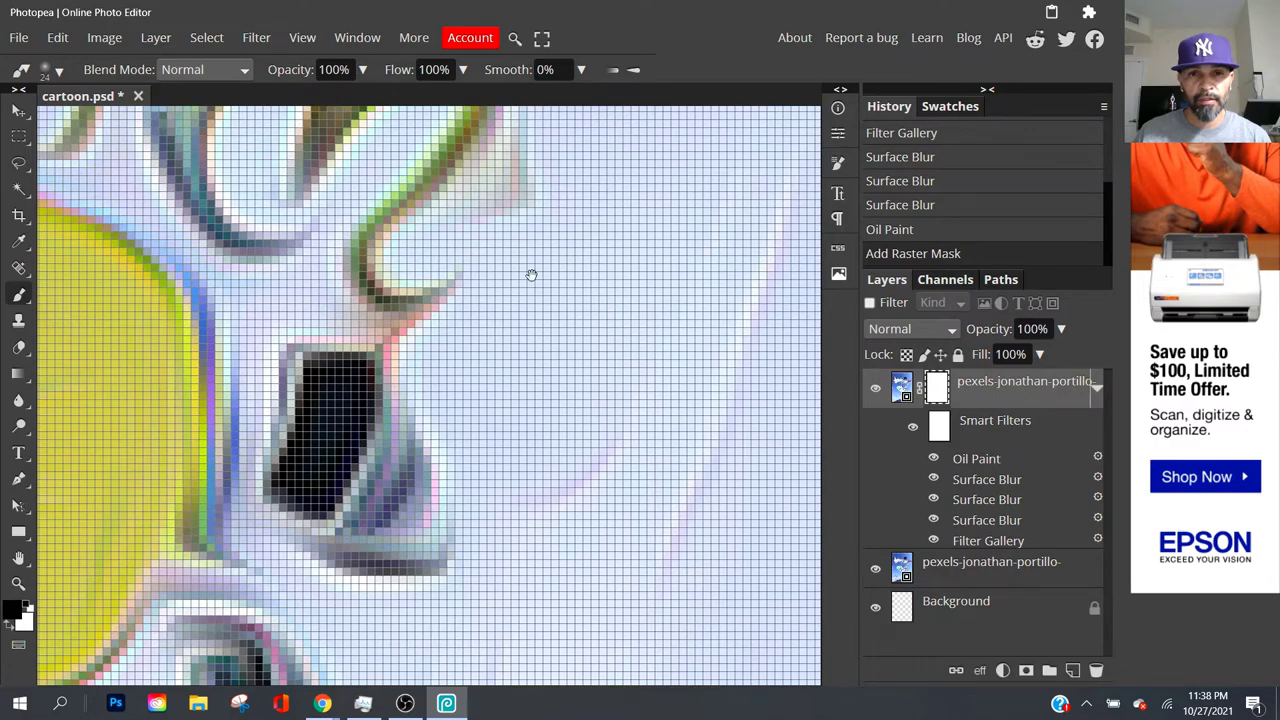
drag(529, 271, 484, 509)
drag(449, 452, 489, 567)
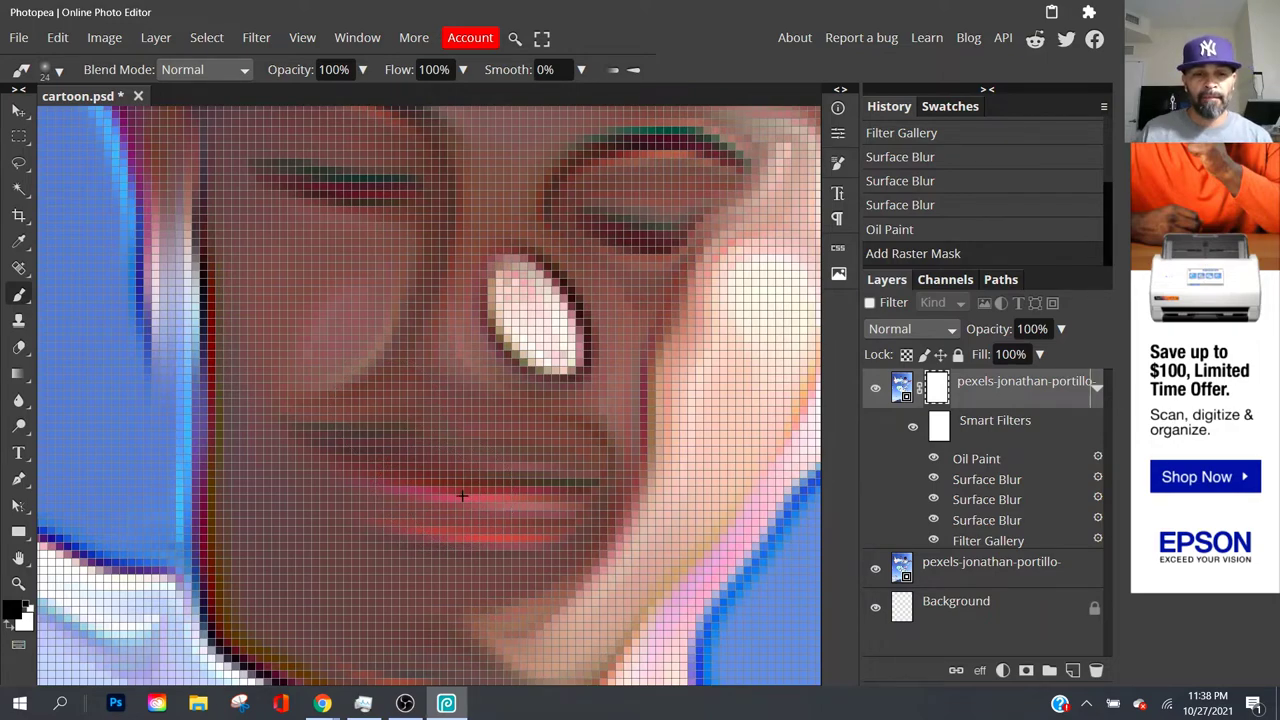
scroll(462, 495, down, 2)
scroll(465, 493, down, 2)
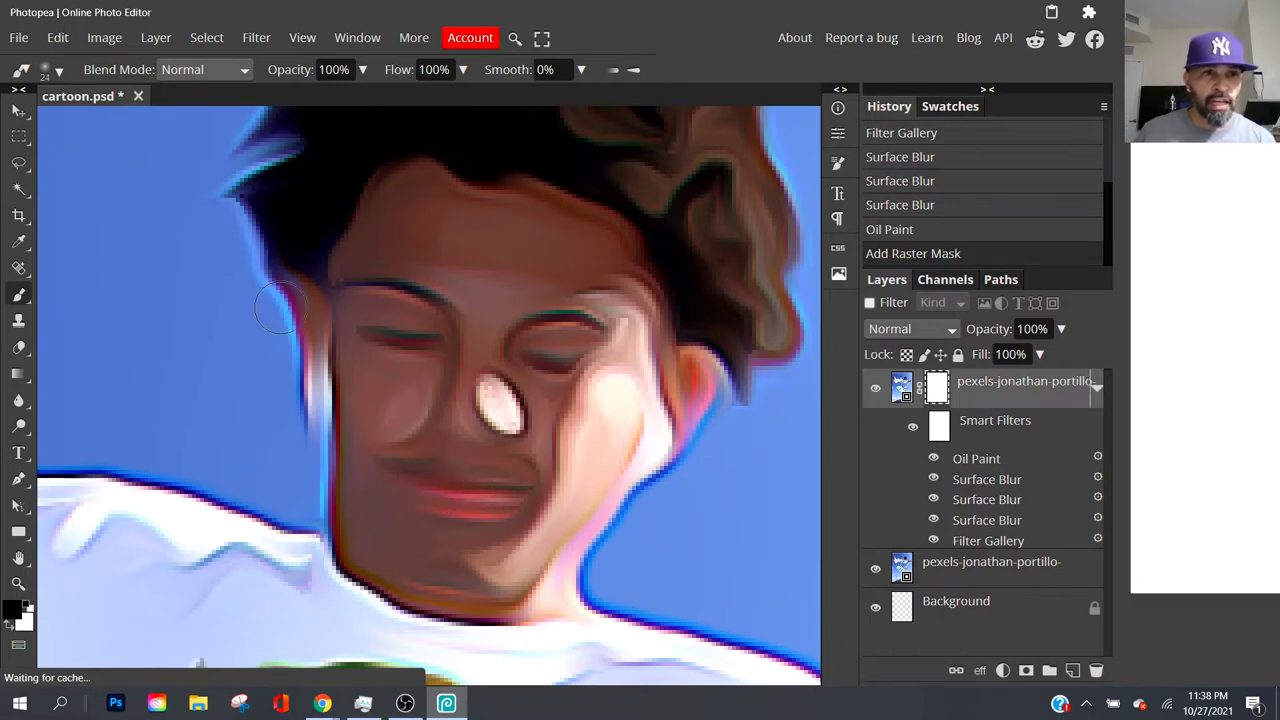
Resize the brush to 12 px and paint original detail back around the mouth.
click(58, 70)
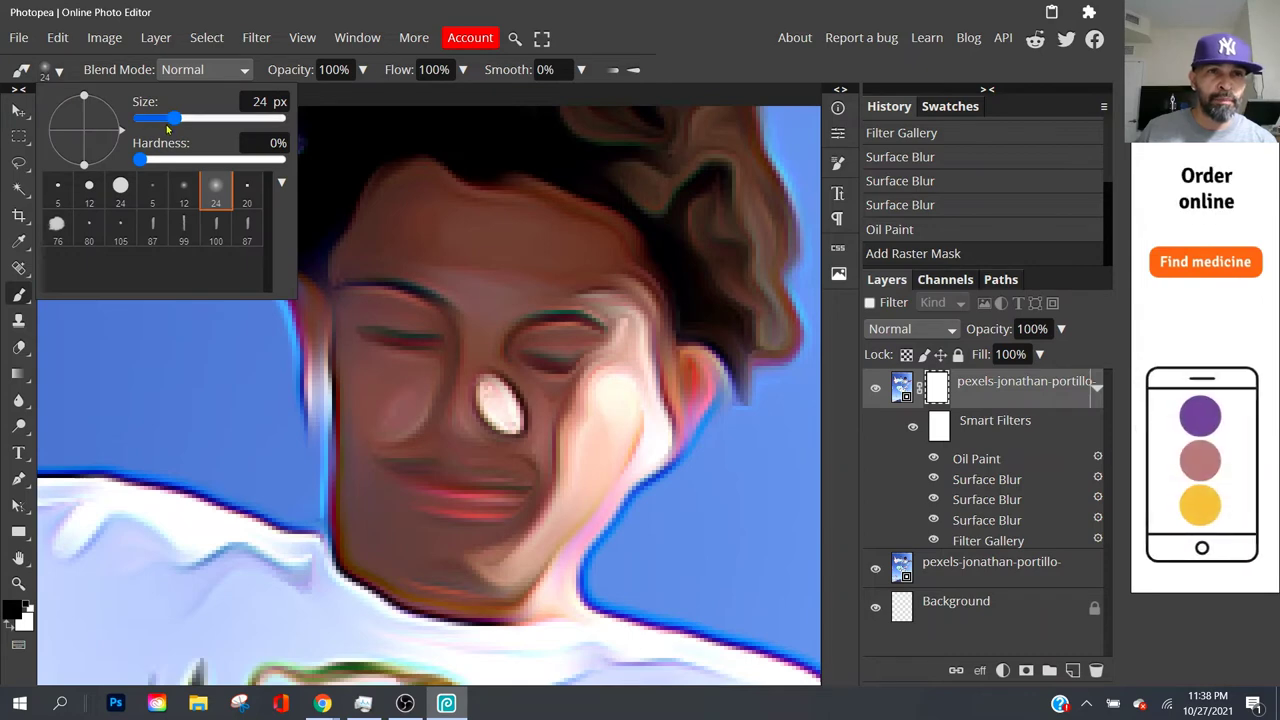
click(166, 124)
drag(166, 124, 169, 124)
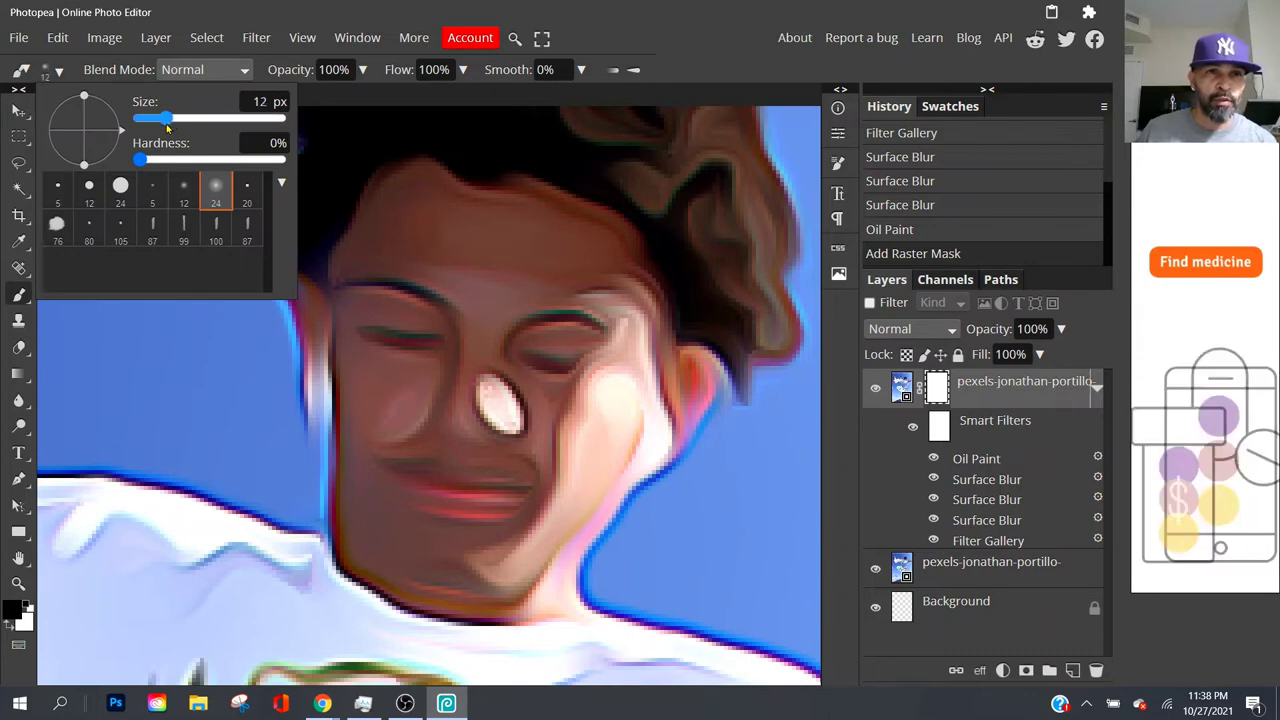
click(428, 480)
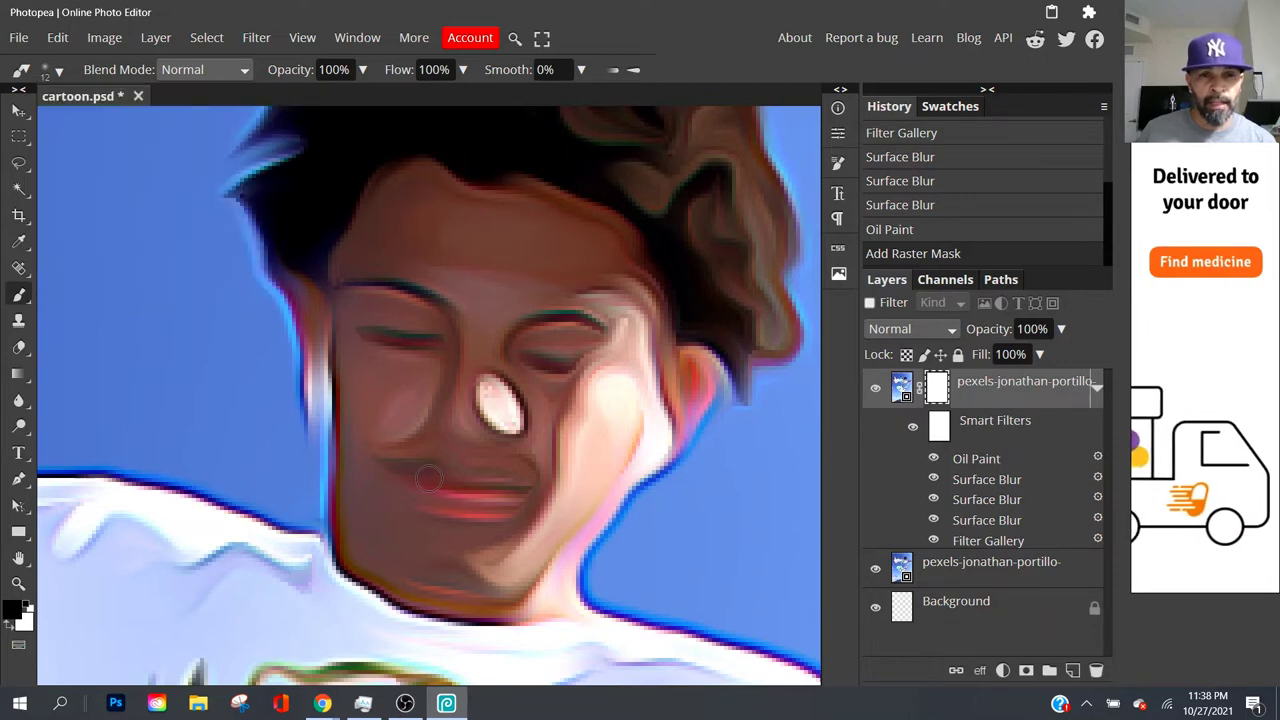
mouse_move(425, 478)
mouse_down()
mouse_move(395, 470)
mouse_move(430, 490)
mouse_move(492, 490)
mouse_up()
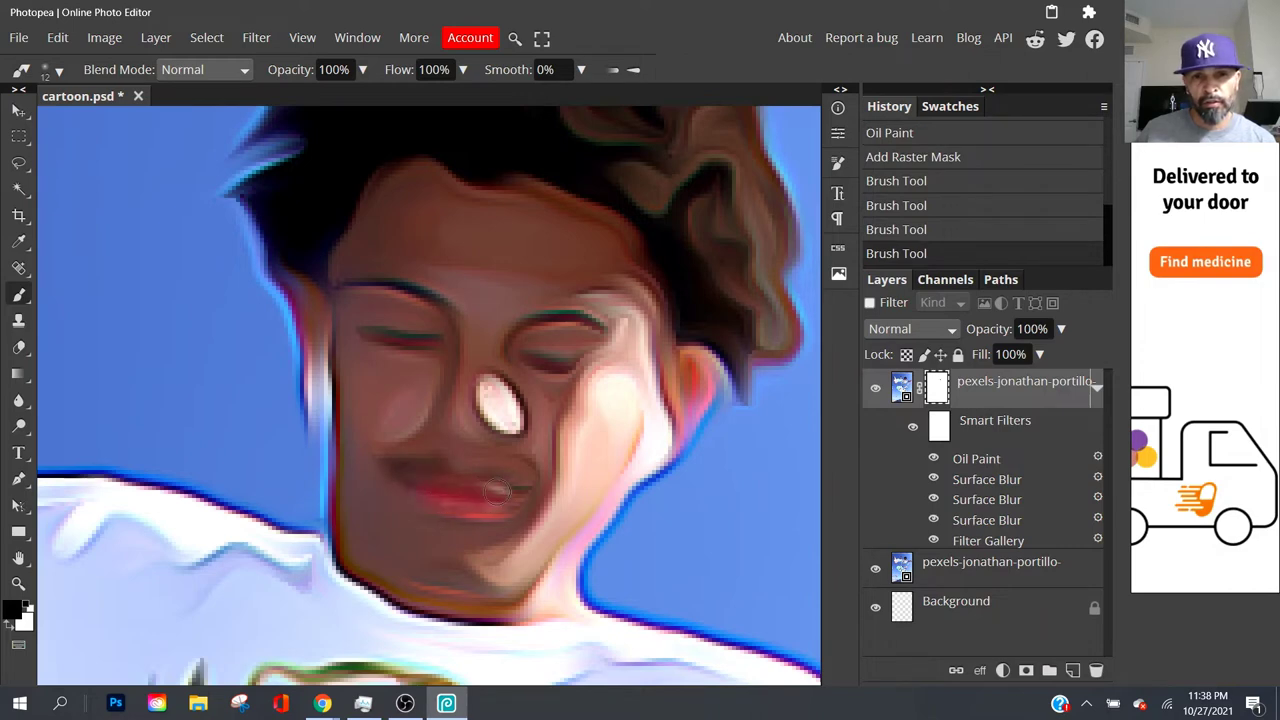
click(505, 488)
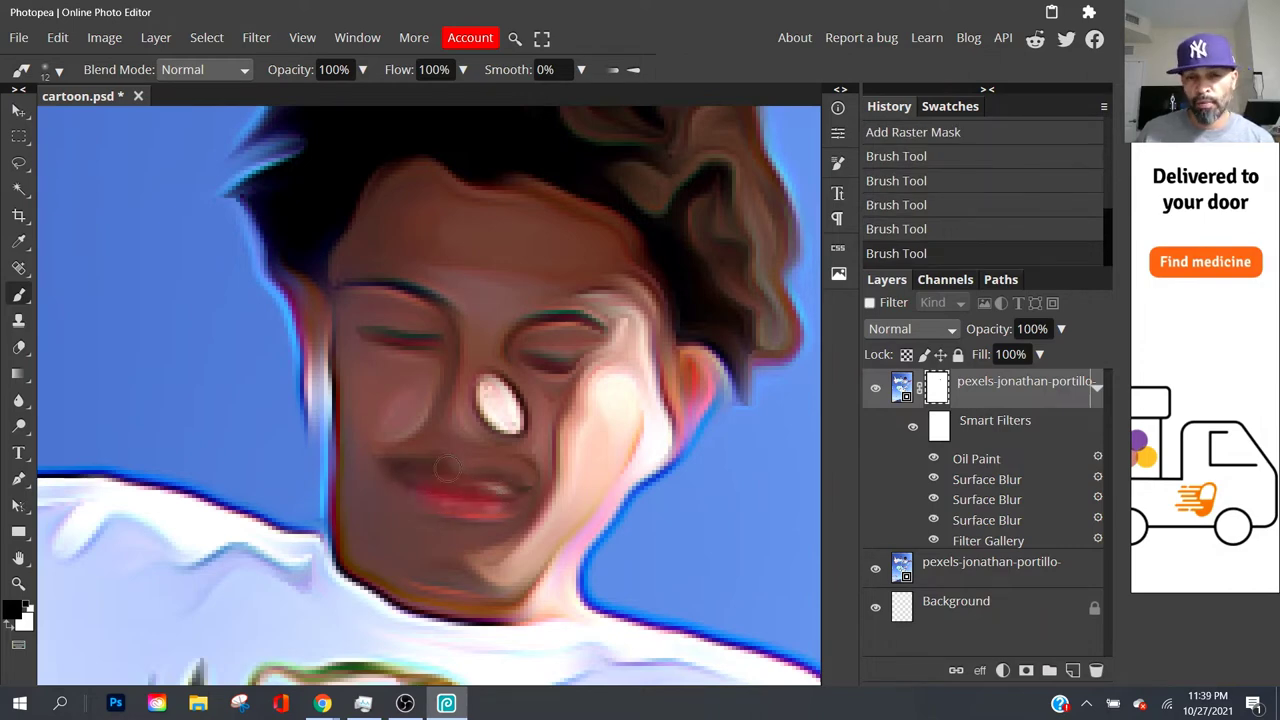
Restore both eye lines, the left eyebrow, left cheek outline and right ear edge.
drag(370, 333, 442, 338)
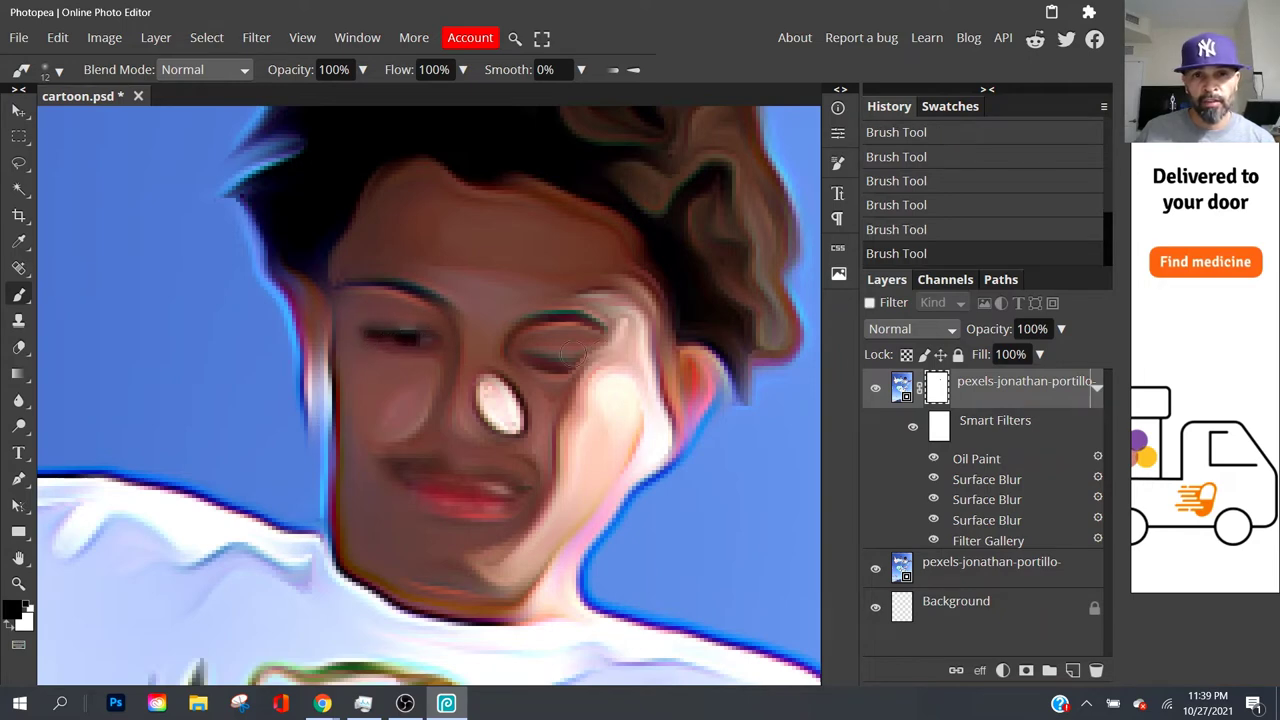
drag(527, 356, 568, 358)
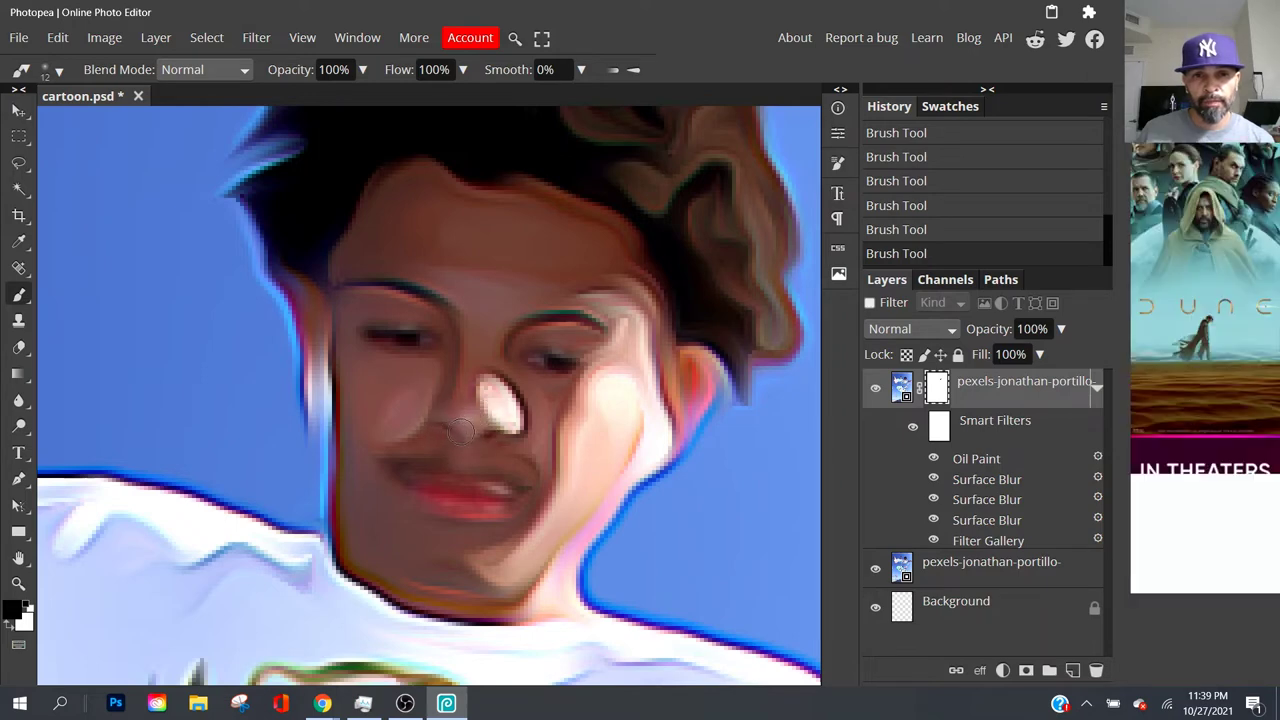
mouse_move(342, 287)
mouse_down()
mouse_move(448, 325)
mouse_move(526, 333)
mouse_move(511, 340)
mouse_move(600, 320)
mouse_up()
mouse_move(285, 300)
mouse_down()
mouse_move(325, 365)
mouse_move(320, 380)
mouse_up()
drag(700, 373, 688, 443)
drag(547, 355, 598, 367)
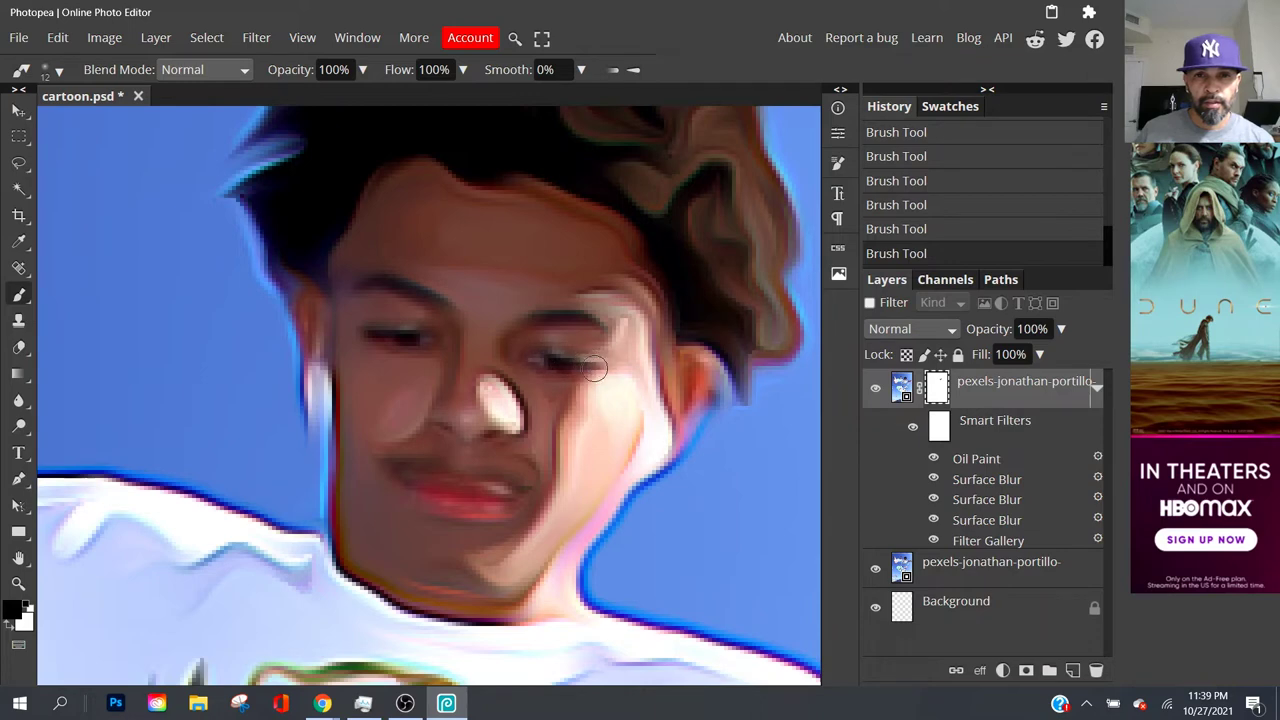
drag(375, 330, 404, 338)
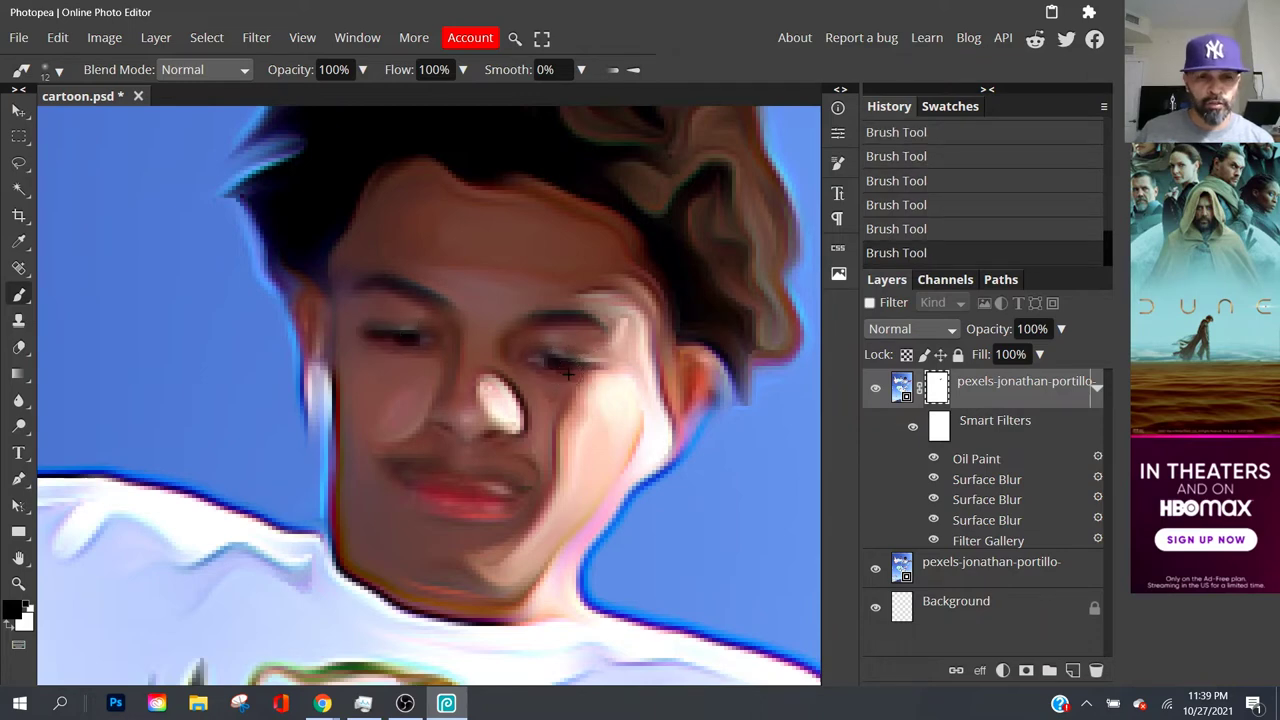
Zoom in on the shirt and restore the crisp ACTIVE lettering on the mask.
scroll(568, 374, down, 5)
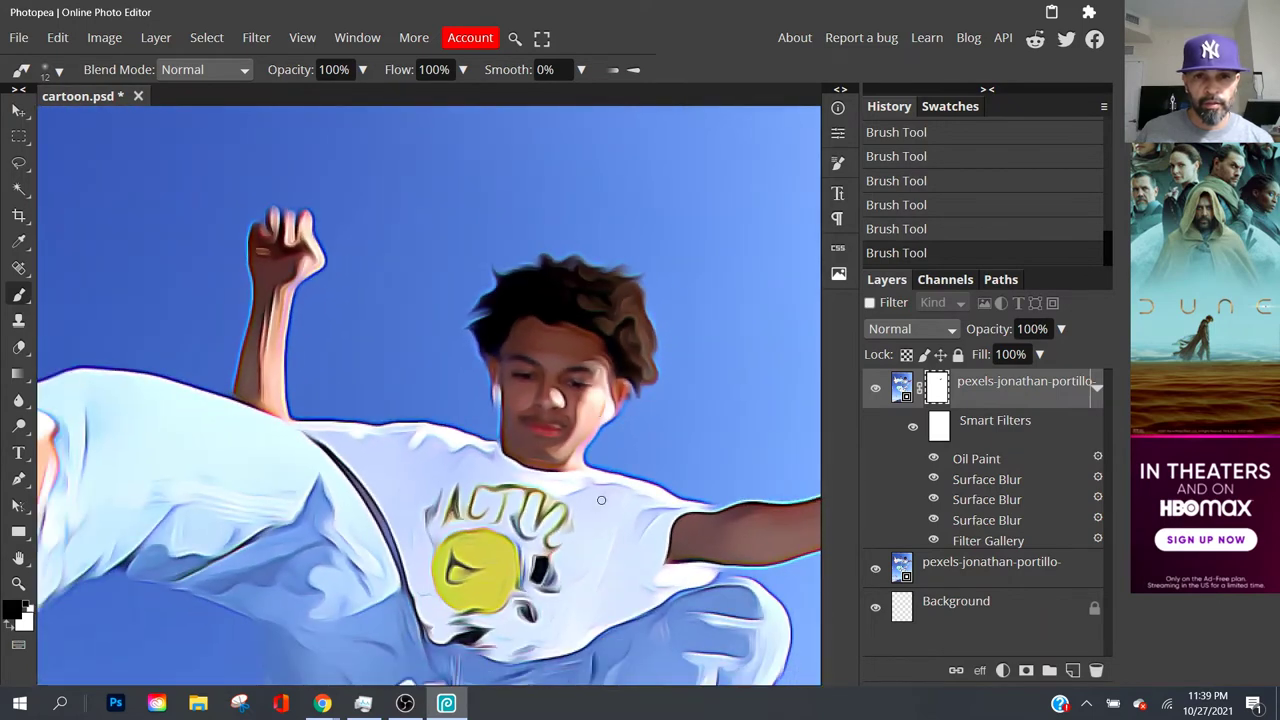
scroll(478, 557, up, 2)
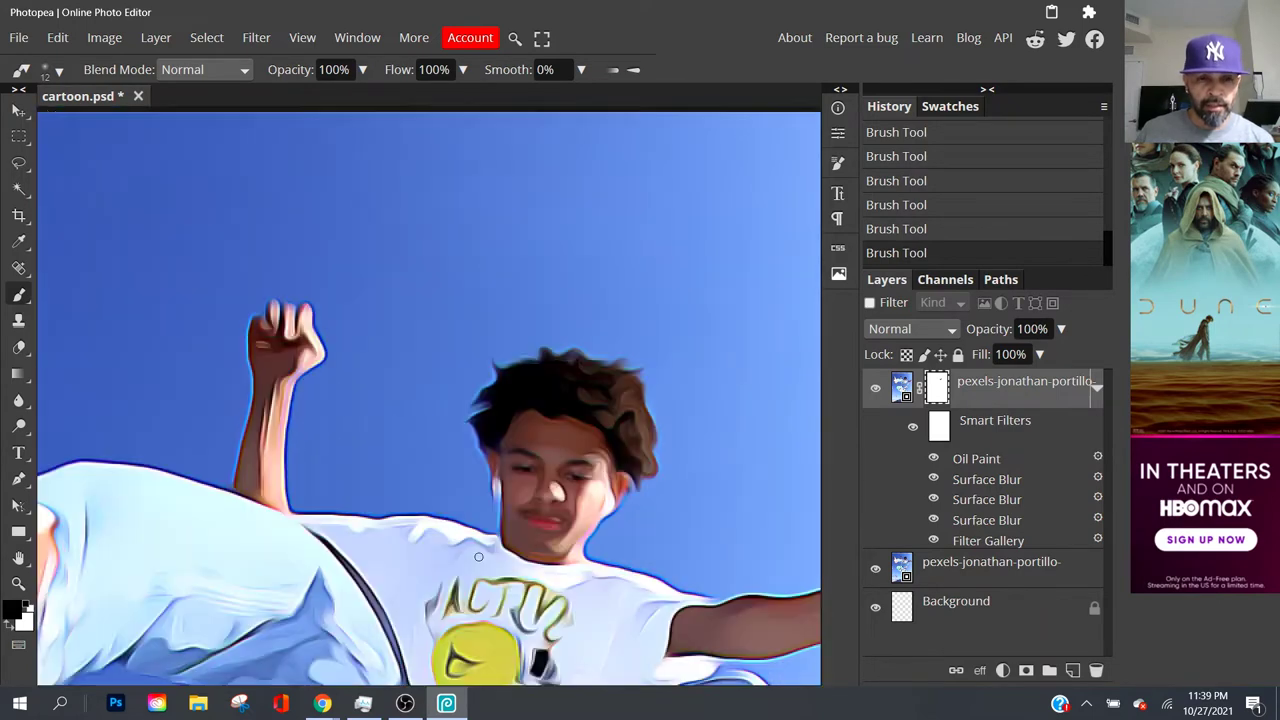
scroll(478, 557, up, 5)
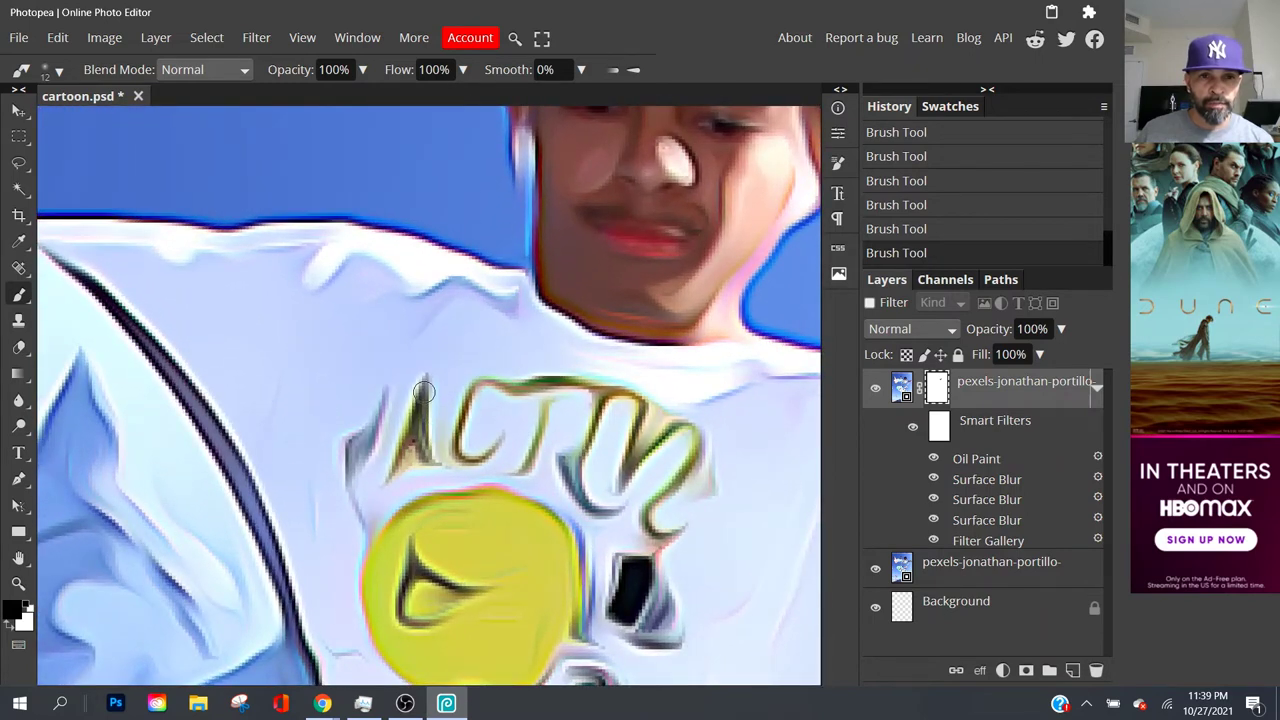
mouse_move(424, 390)
mouse_down()
mouse_move(401, 465)
mouse_move(497, 443)
mouse_move(473, 452)
mouse_move(453, 439)
mouse_move(480, 389)
mouse_move(577, 392)
mouse_move(523, 474)
mouse_move(574, 450)
mouse_move(615, 520)
mouse_up()
mouse_move(598, 462)
mouse_down()
mouse_move(587, 396)
mouse_move(606, 385)
mouse_move(638, 409)
mouse_move(636, 472)
mouse_up()
drag(645, 425, 655, 500)
mouse_move(690, 430)
mouse_down()
mouse_move(698, 494)
mouse_move(648, 535)
mouse_up()
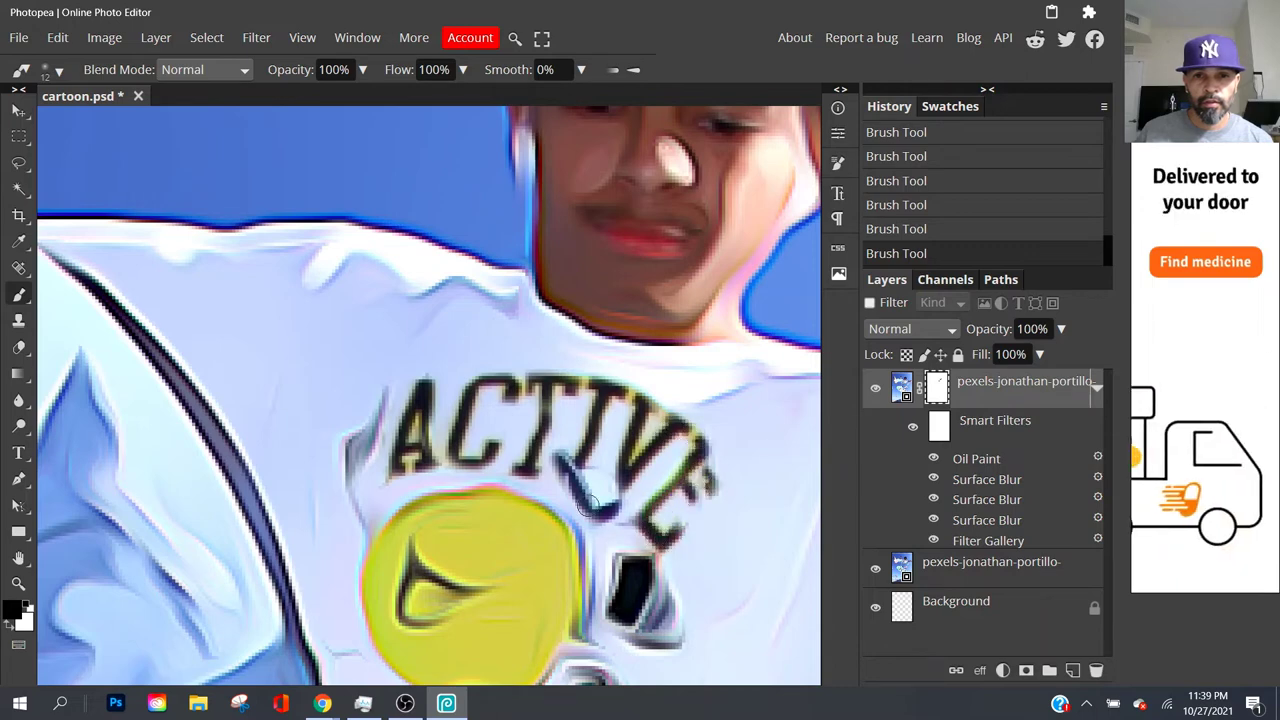
mouse_move(560, 465)
mouse_down()
mouse_move(573, 494)
mouse_move(641, 531)
mouse_up()
Restore the eye, mouth, edges and surrounding shapes of the yellow circle graphic.
scroll(640, 530, down, 2)
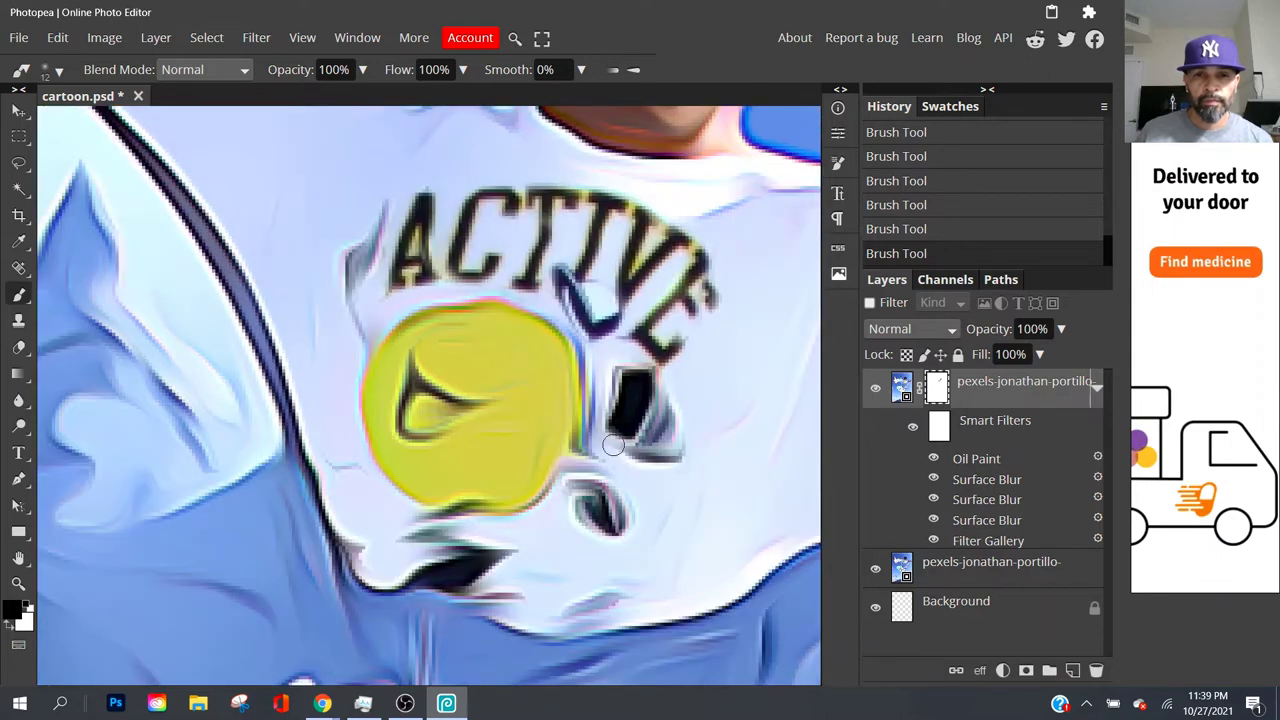
mouse_move(636, 384)
mouse_down()
mouse_move(660, 420)
mouse_move(658, 450)
mouse_up()
mouse_move(462, 372)
mouse_down()
mouse_move(424, 346)
mouse_move(414, 421)
mouse_move(466, 423)
mouse_move(461, 403)
mouse_move(528, 440)
mouse_up()
mouse_move(486, 398)
mouse_down()
mouse_move(528, 374)
mouse_move(440, 352)
mouse_move(500, 345)
mouse_move(538, 382)
mouse_move(516, 350)
mouse_up()
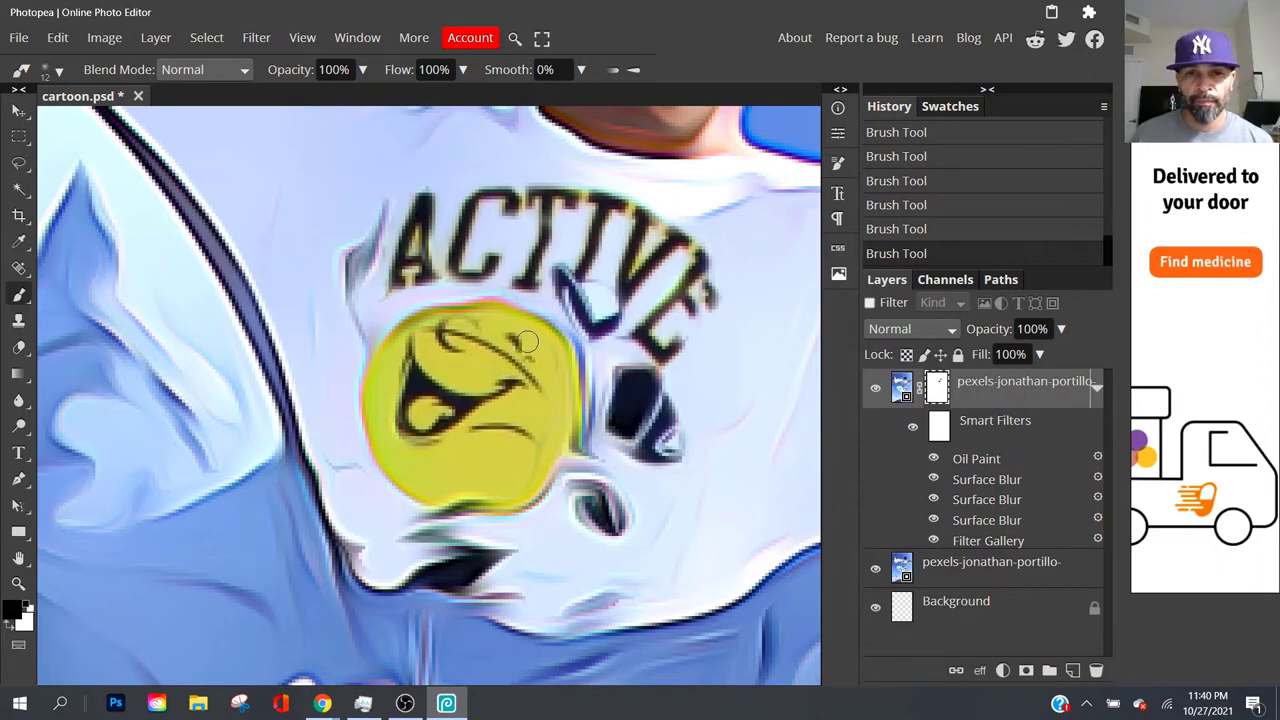
mouse_move(521, 370)
mouse_down()
mouse_move(550, 448)
mouse_move(528, 463)
mouse_move(531, 495)
mouse_move(438, 501)
mouse_move(412, 482)
mouse_up()
drag(373, 365, 374, 404)
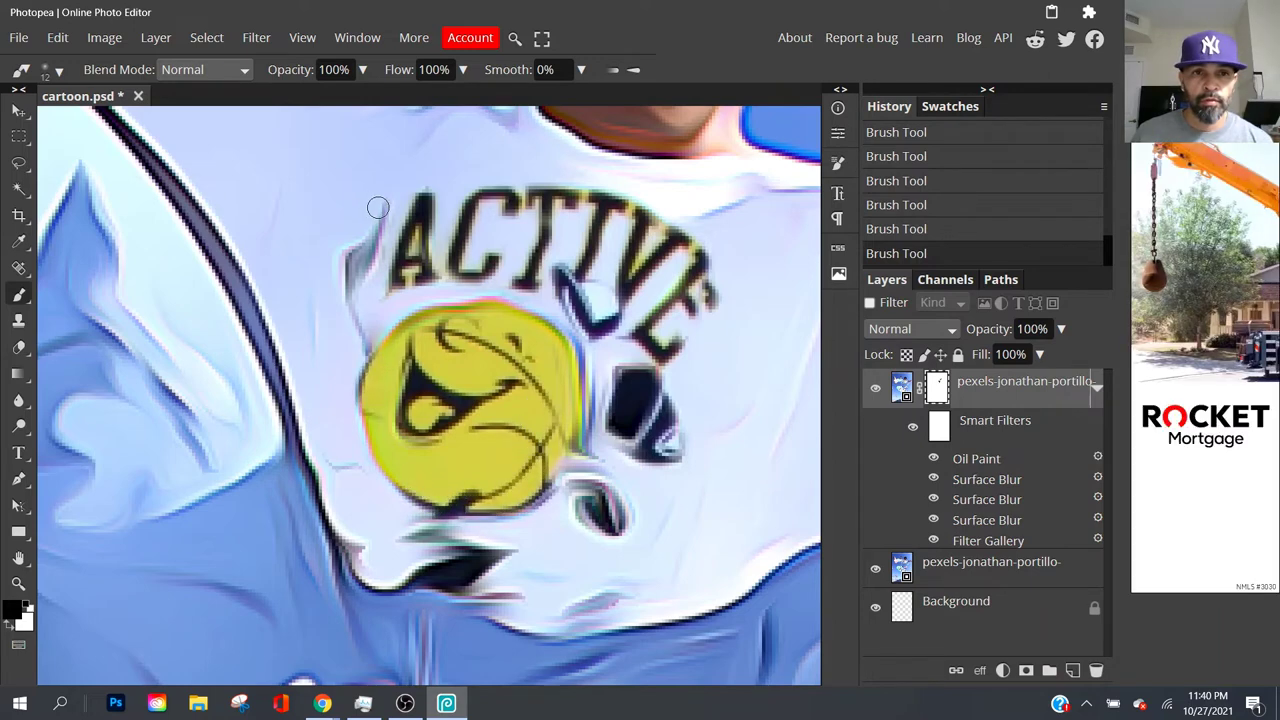
mouse_move(374, 206)
mouse_down()
mouse_move(345, 298)
mouse_move(385, 360)
mouse_move(380, 374)
mouse_up()
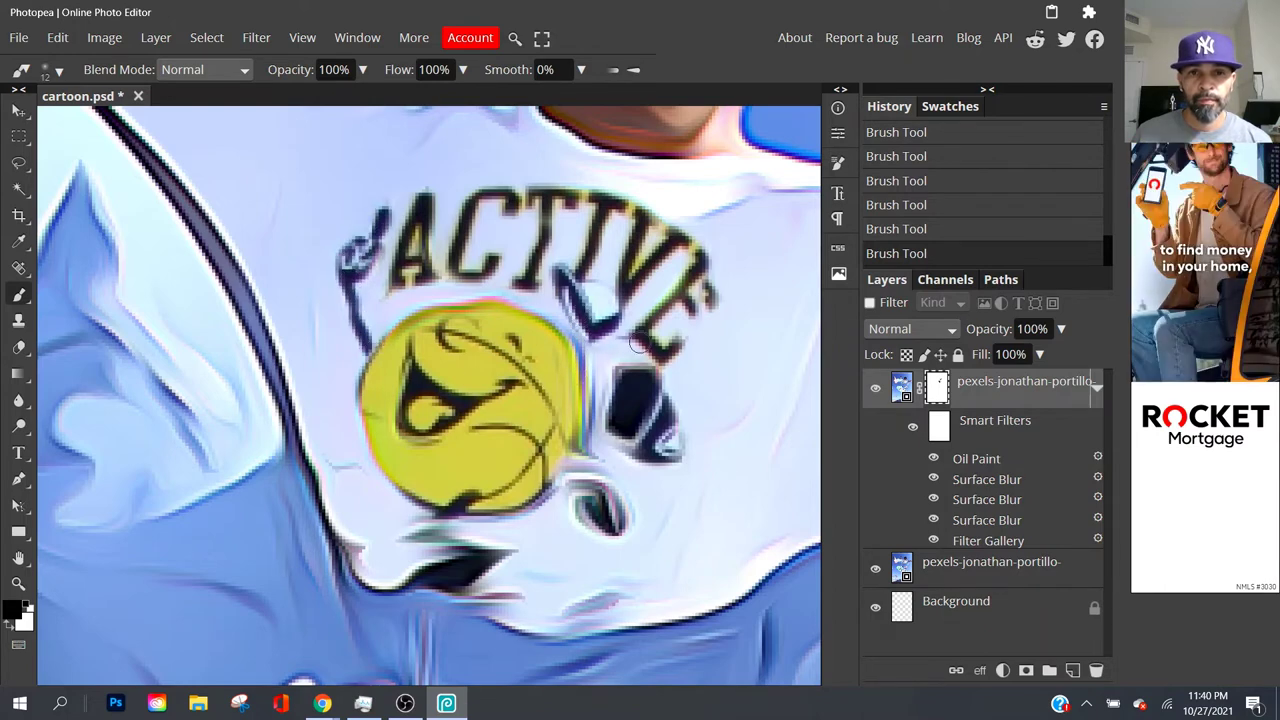
mouse_move(612, 422)
mouse_down()
mouse_move(632, 450)
mouse_move(580, 487)
mouse_move(607, 524)
mouse_move(555, 527)
mouse_up()
mouse_move(410, 530)
mouse_down()
mouse_move(455, 525)
mouse_move(489, 556)
mouse_move(445, 573)
mouse_move(455, 568)
mouse_up()
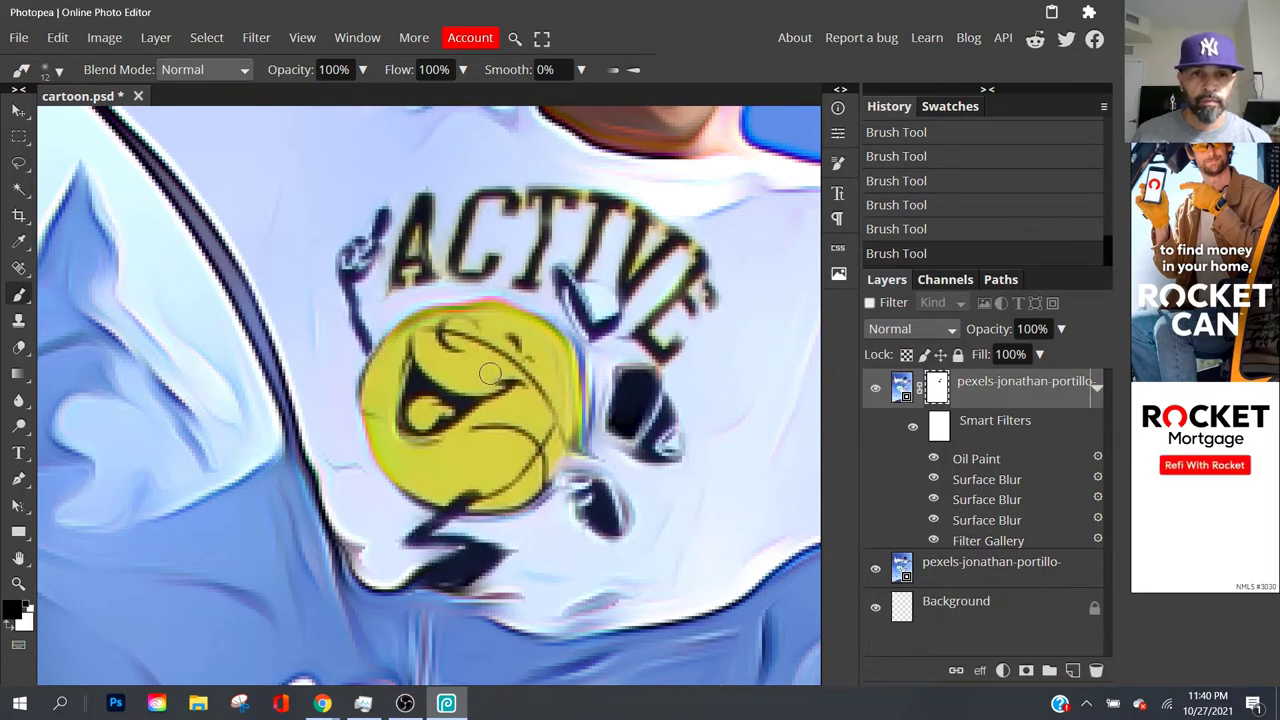
mouse_move(507, 343)
mouse_down()
mouse_move(446, 332)
mouse_move(400, 382)
mouse_move(412, 430)
mouse_move(394, 427)
mouse_move(416, 446)
mouse_move(381, 414)
mouse_up()
Pan to the raised shoe and paint back its sole's dark edge and ridges.
scroll(474, 405, down, 5)
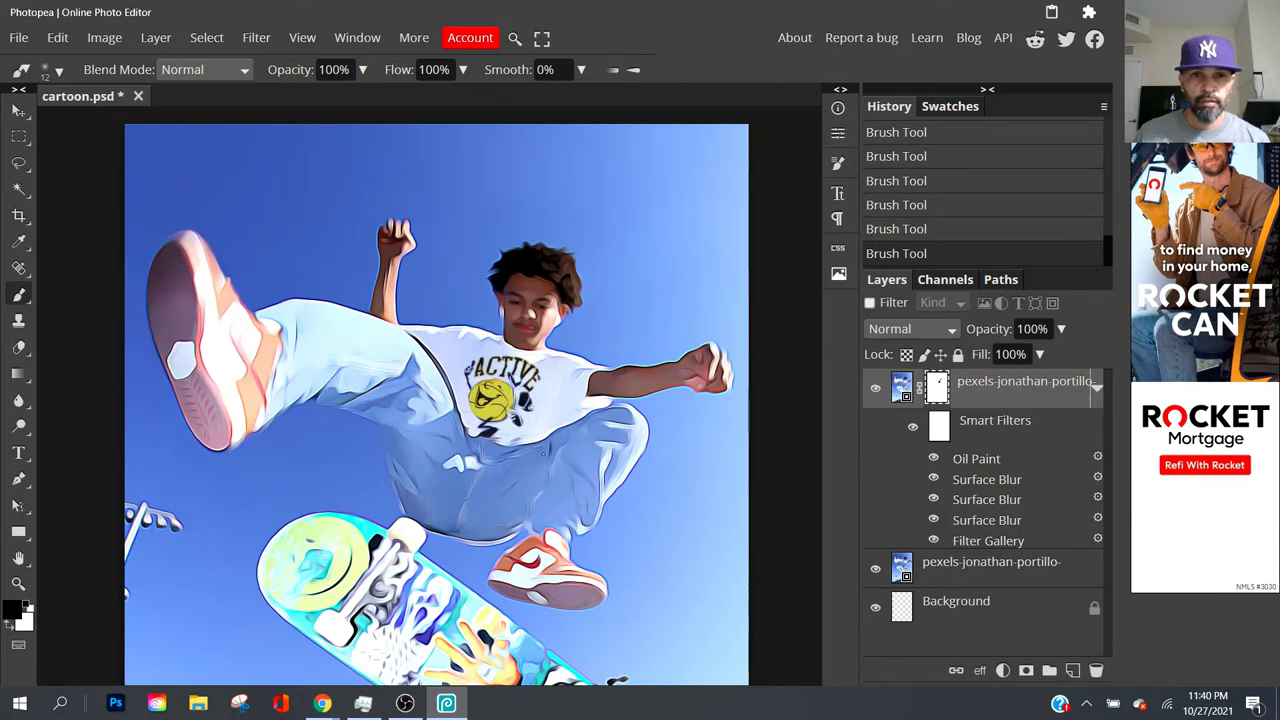
scroll(544, 454, down, 4)
scroll(544, 454, up, 3)
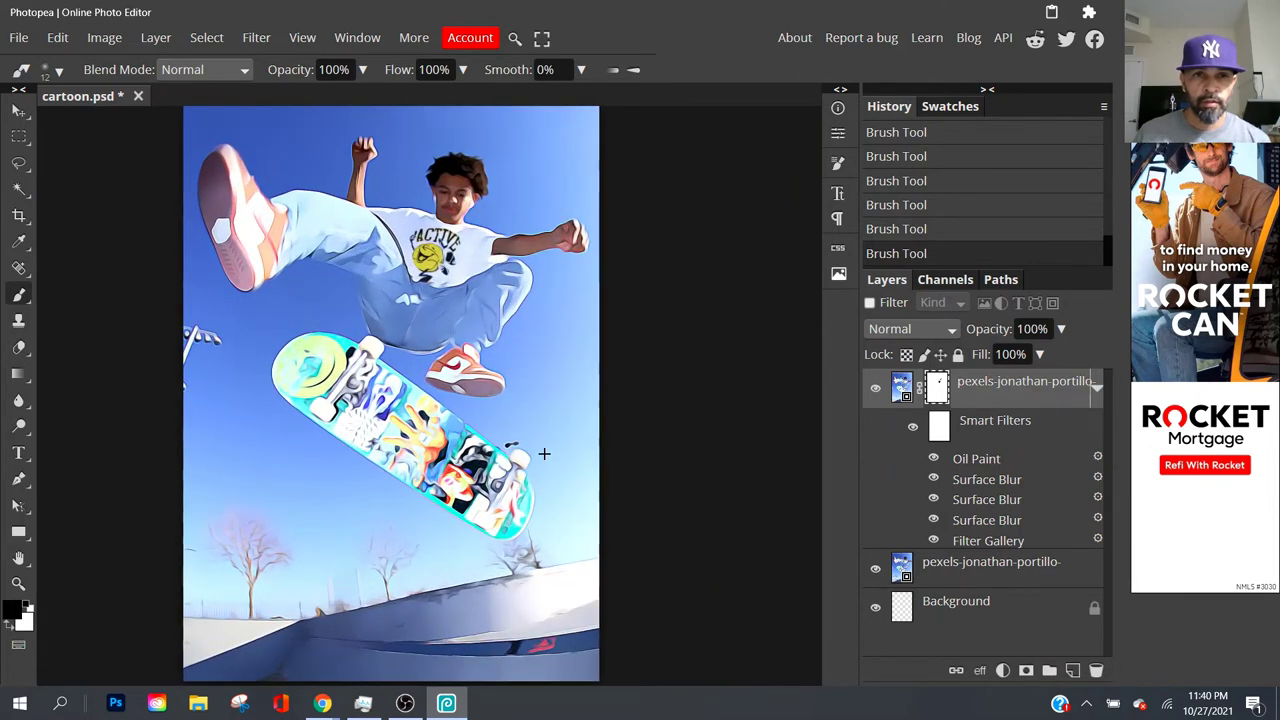
scroll(544, 454, up, 1)
drag(421, 401, 589, 541)
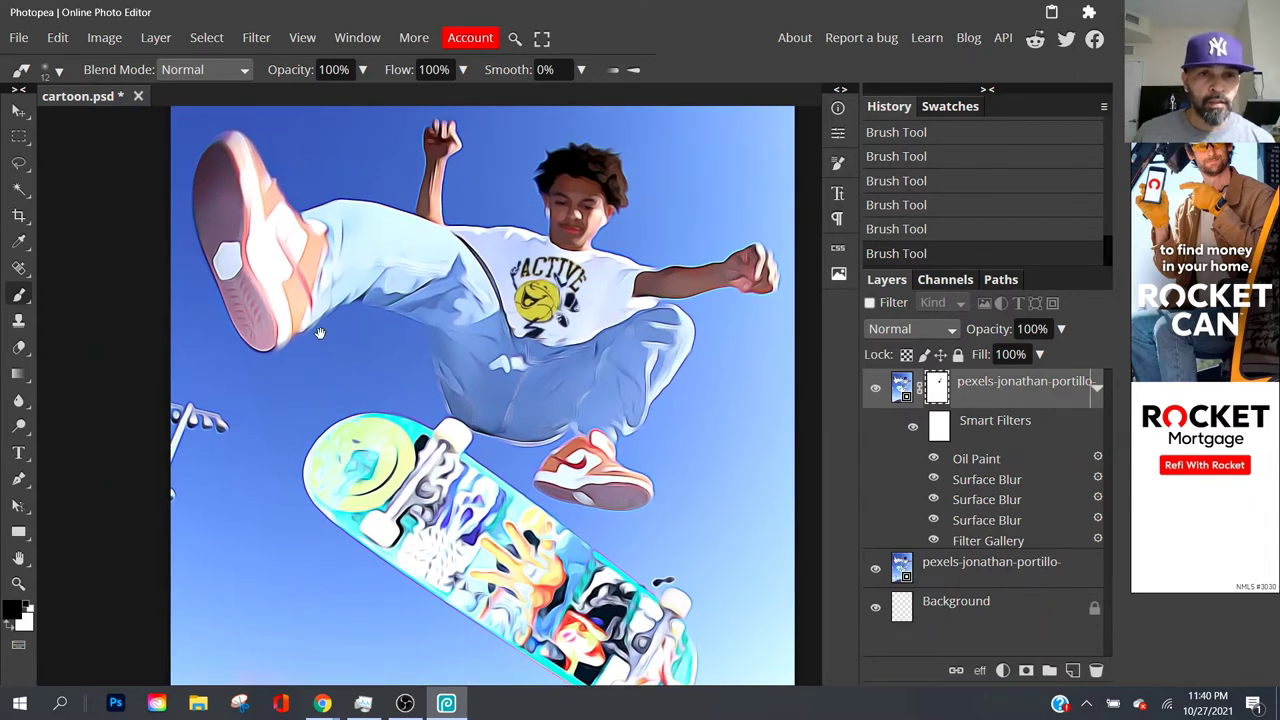
scroll(405, 458, up, 4)
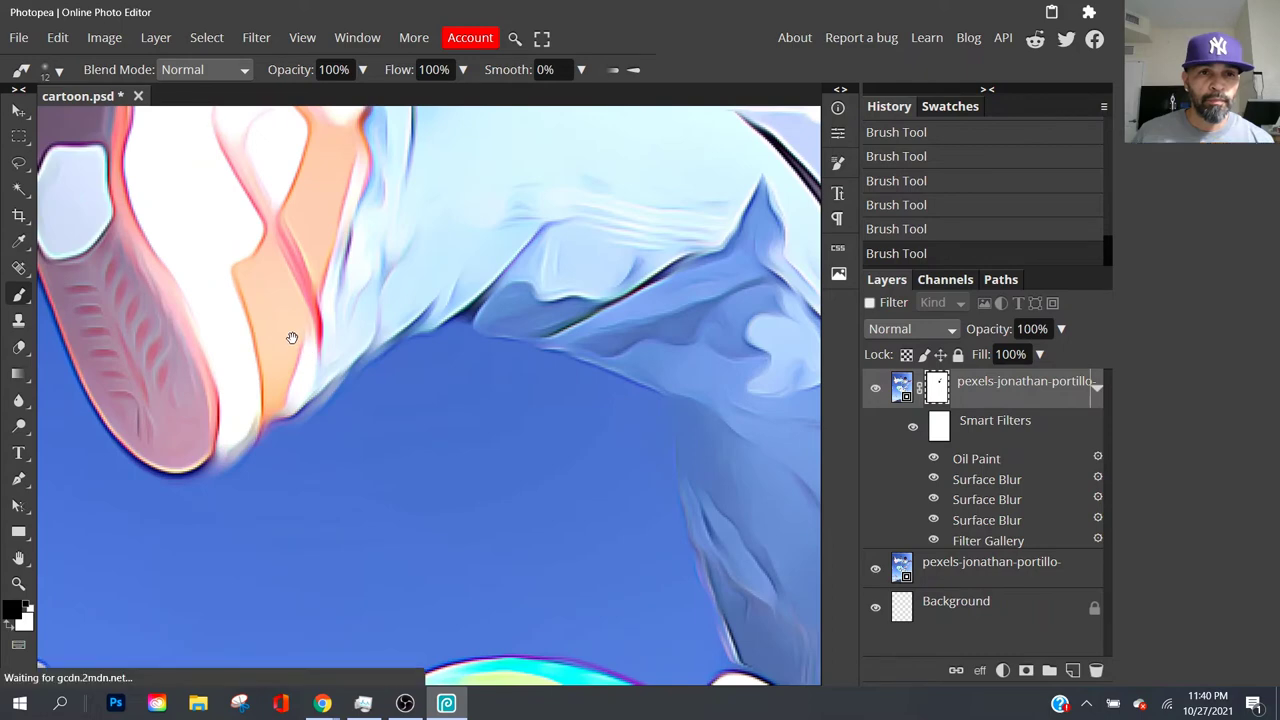
mouse_move(292, 338)
mouse_down()
mouse_move(371, 371)
mouse_move(343, 249)
mouse_up()
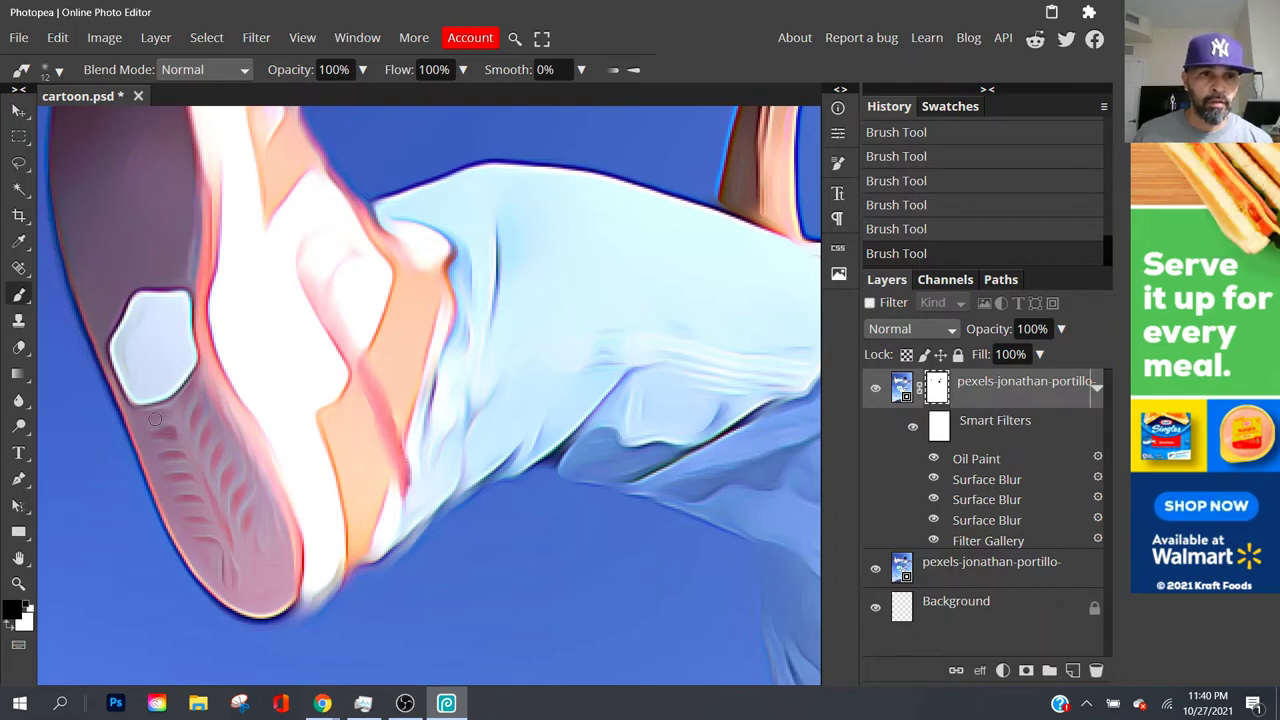
mouse_move(154, 419)
mouse_down()
mouse_move(234, 578)
mouse_move(258, 592)
mouse_move(267, 565)
mouse_up()
mouse_move(222, 512)
mouse_down()
mouse_move(197, 399)
mouse_move(228, 499)
mouse_move(247, 538)
mouse_move(245, 488)
mouse_move(269, 564)
mouse_move(170, 414)
mouse_up()
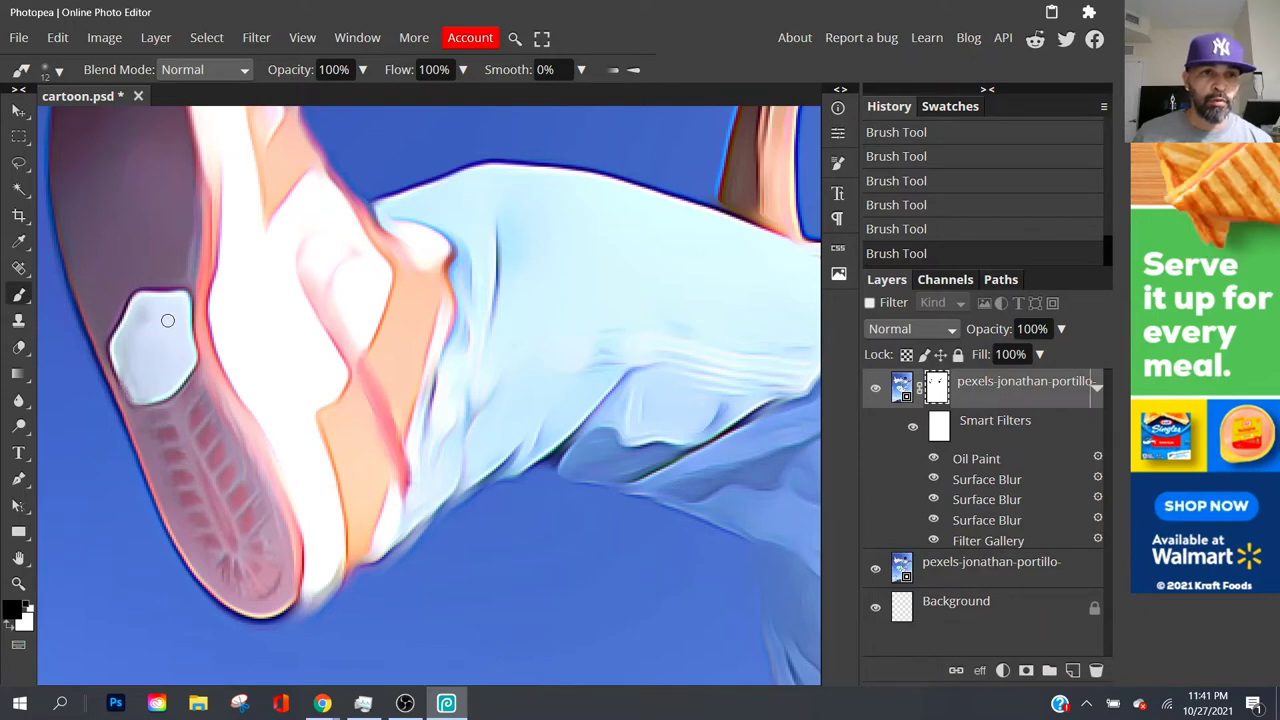
scroll(160, 315, up, 4)
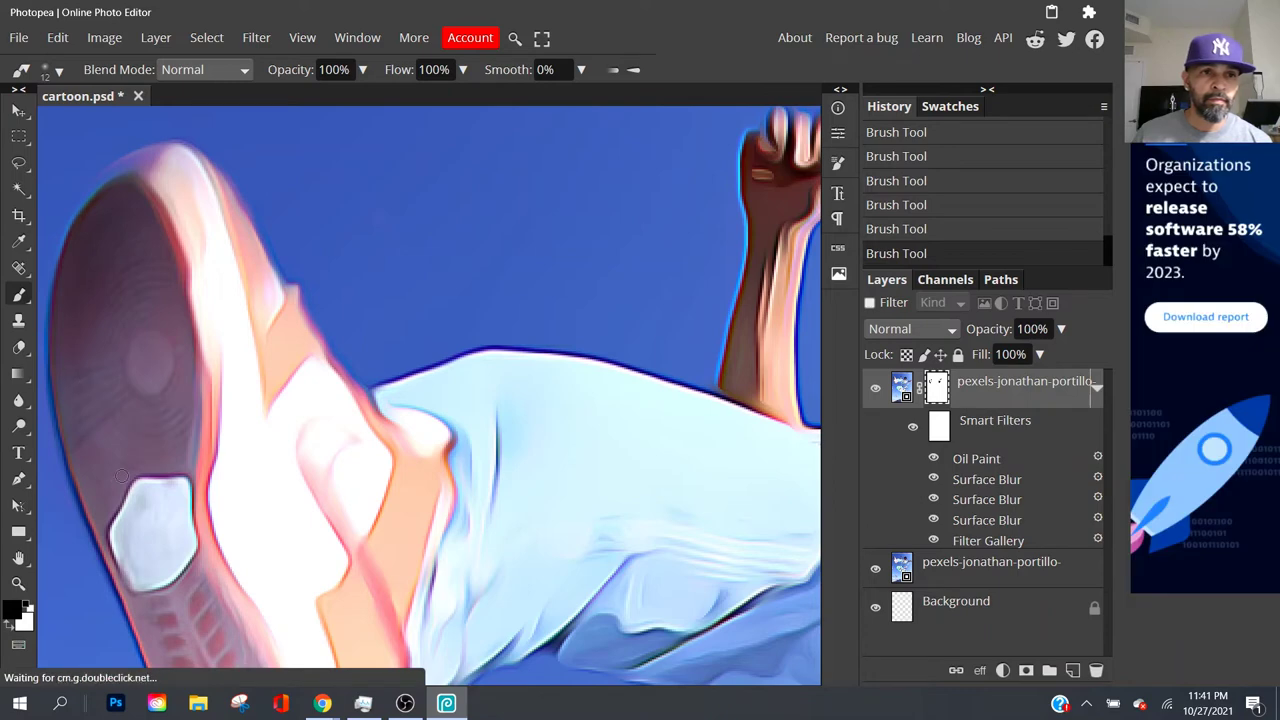
scroll(152, 430, down, 3)
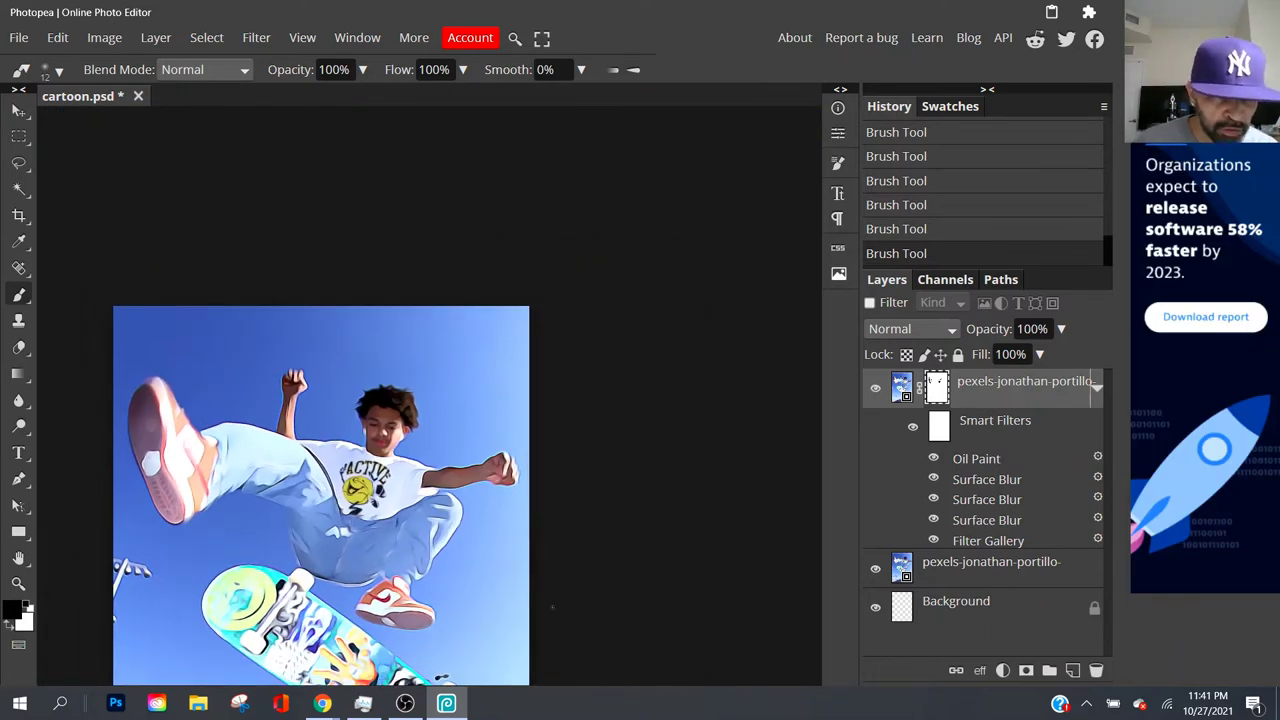
scroll(430, 612, up, 3)
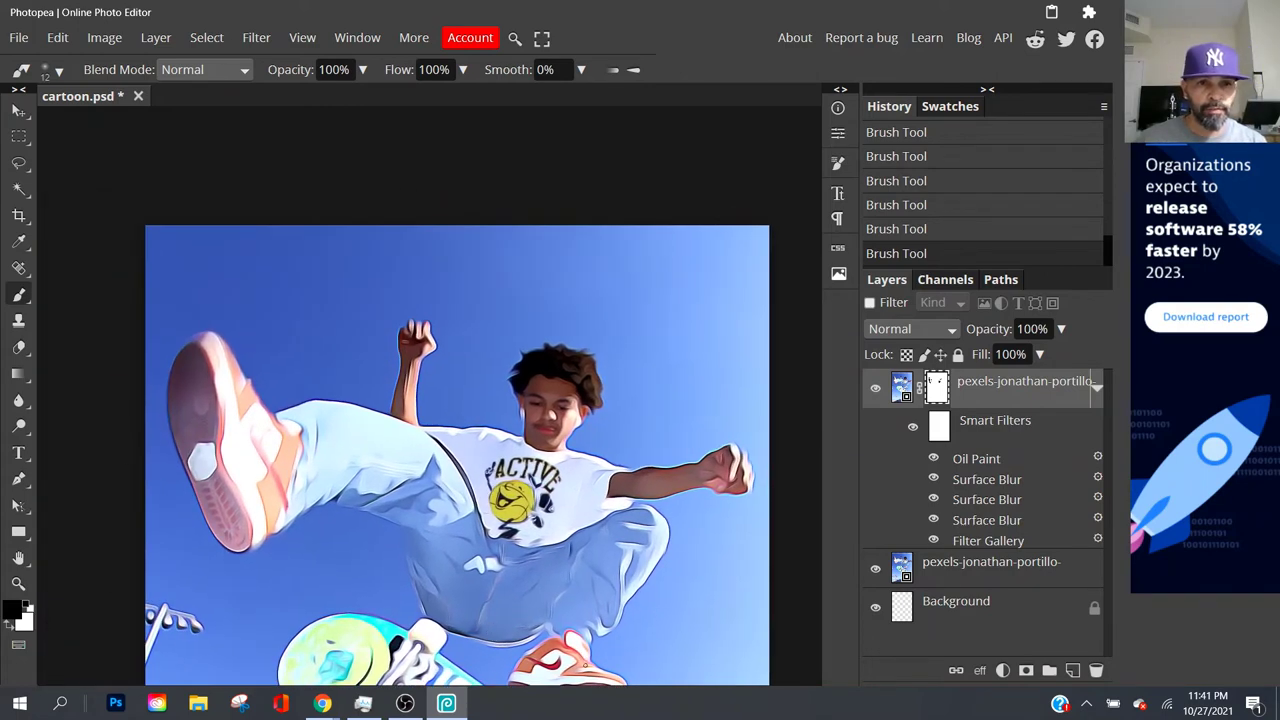
scroll(457, 400, down, 3)
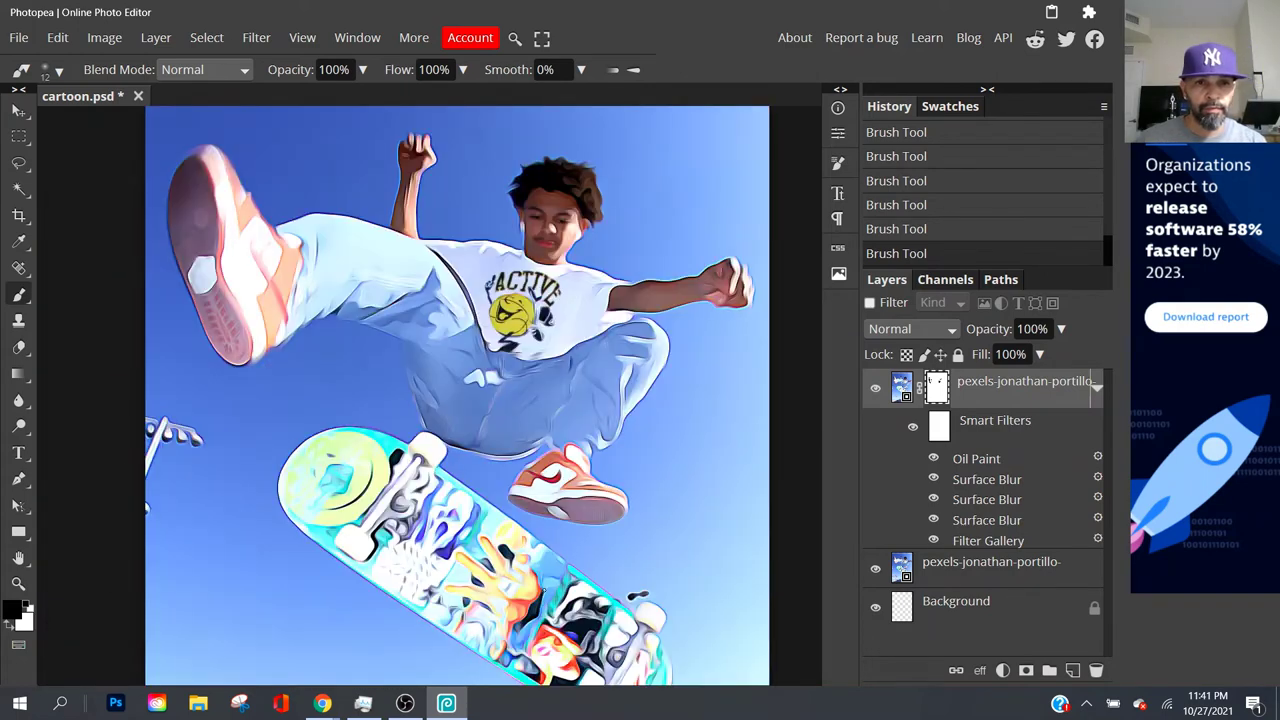
click(875, 392)
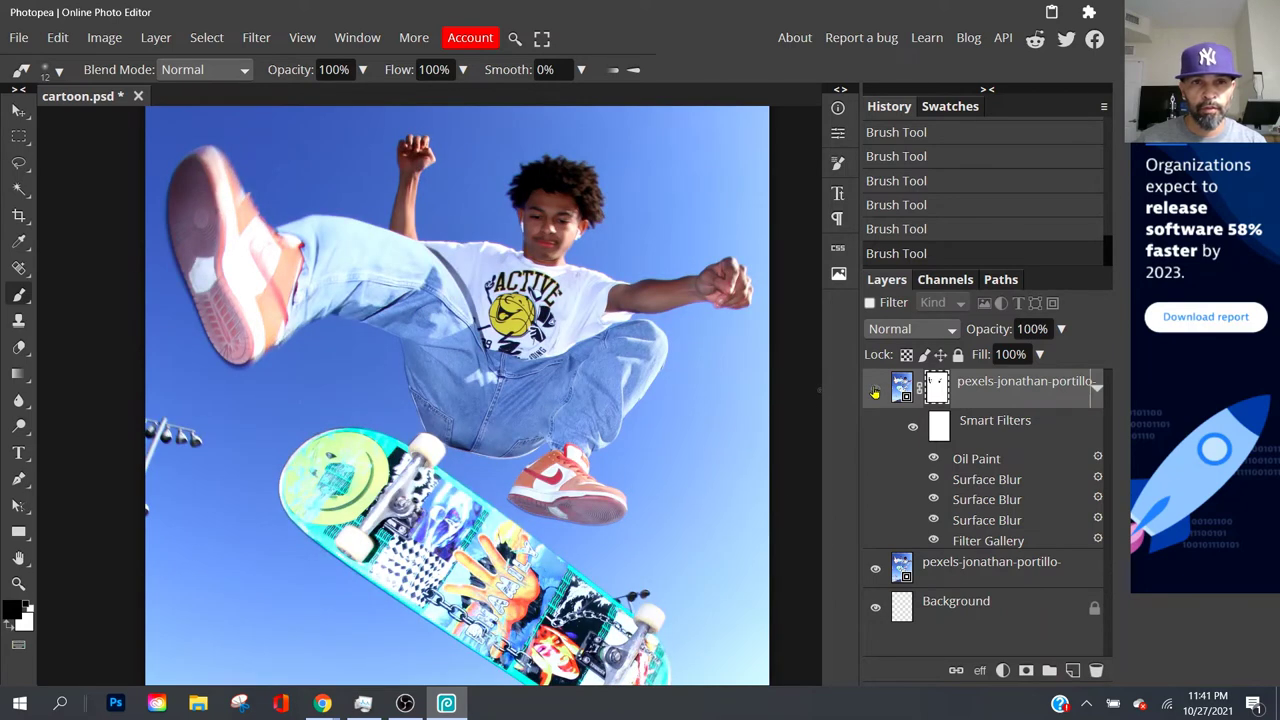
click(875, 392)
click(875, 392)
click(875, 392)
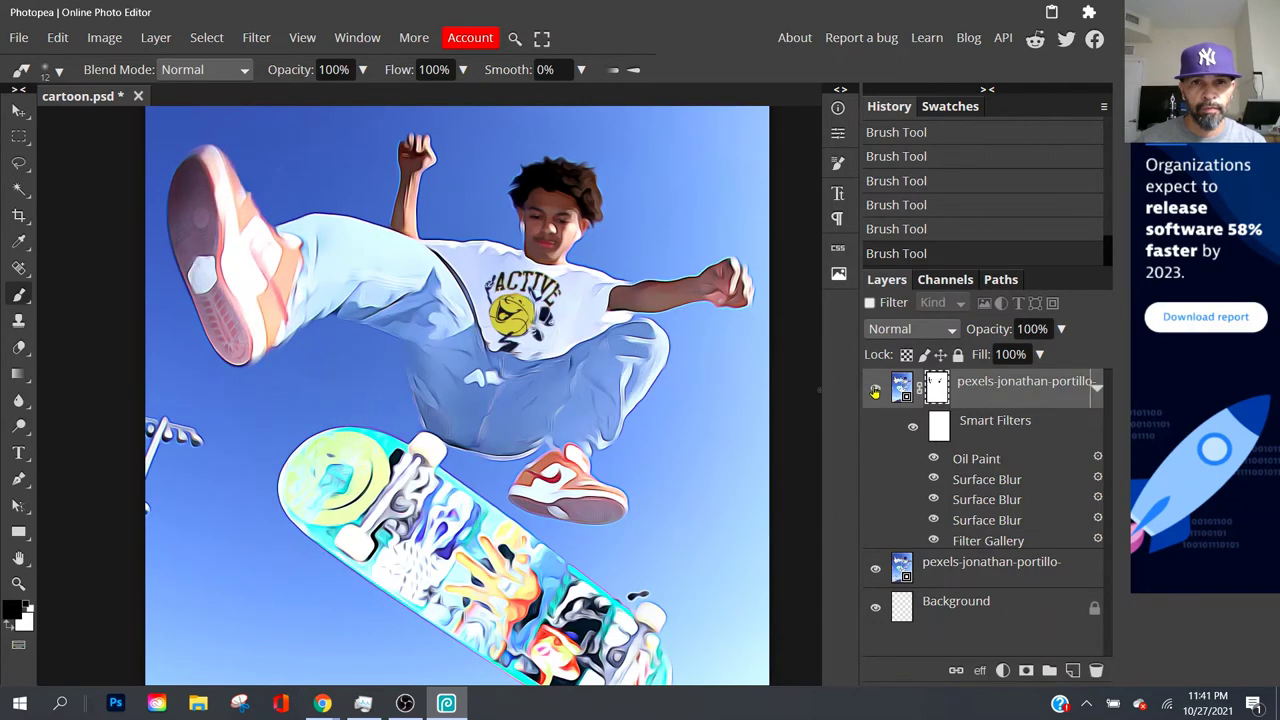
click(875, 392)
click(875, 392)
click(875, 392)
click(875, 392)
Undo the stray brush stroke that spoiled the red swoosh on the sneaker.
scroll(658, 497, up, 2)
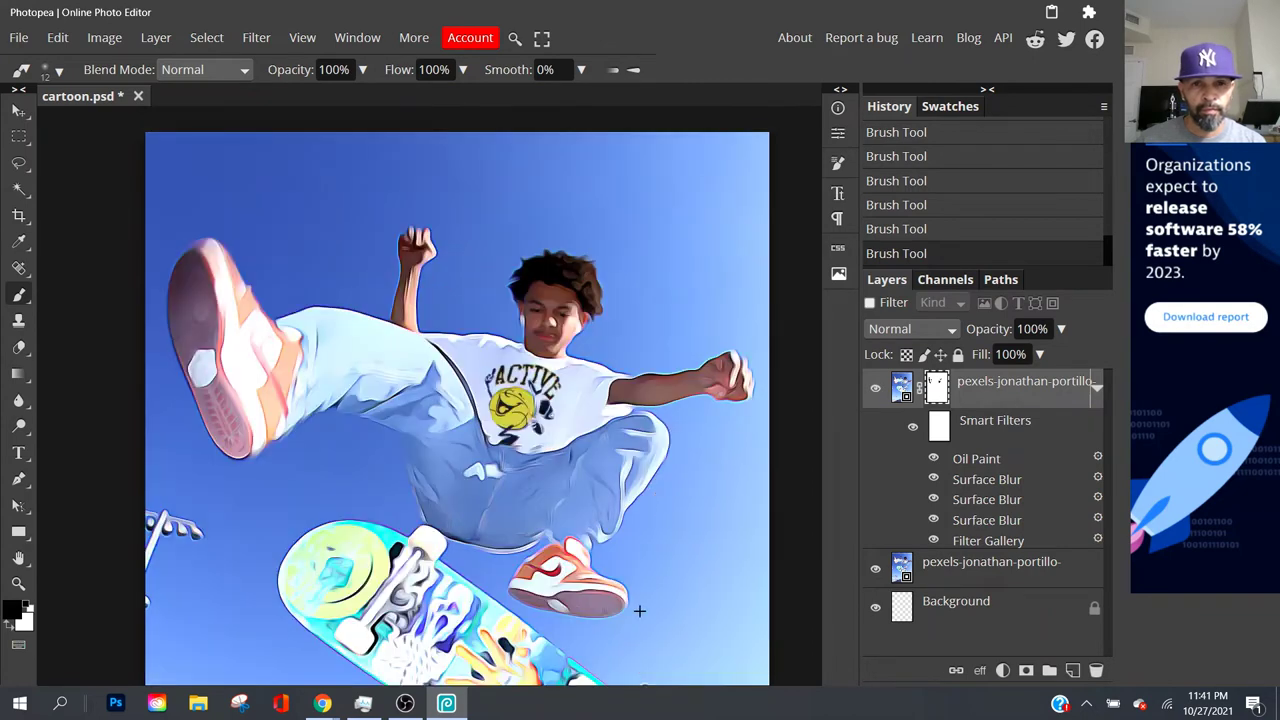
scroll(638, 614, up, 5)
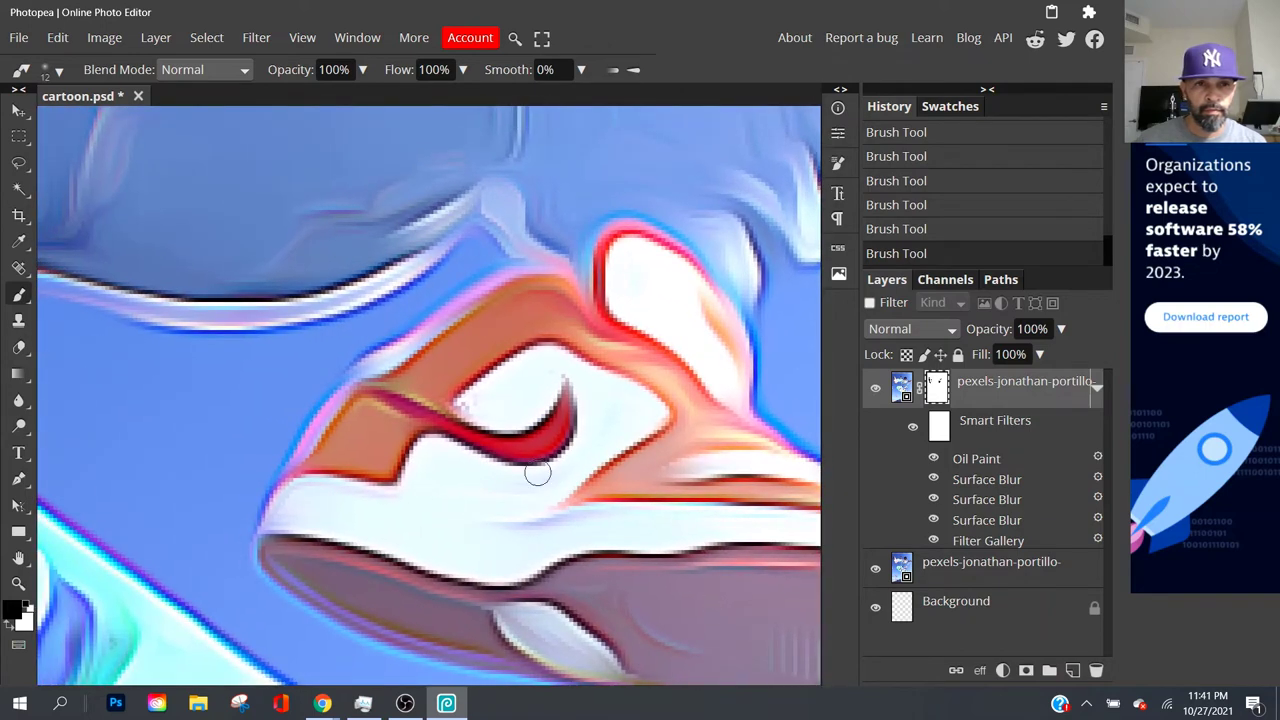
mouse_move(356, 396)
mouse_down()
mouse_move(528, 450)
mouse_move(569, 424)
mouse_move(565, 397)
mouse_move(514, 450)
mouse_up()
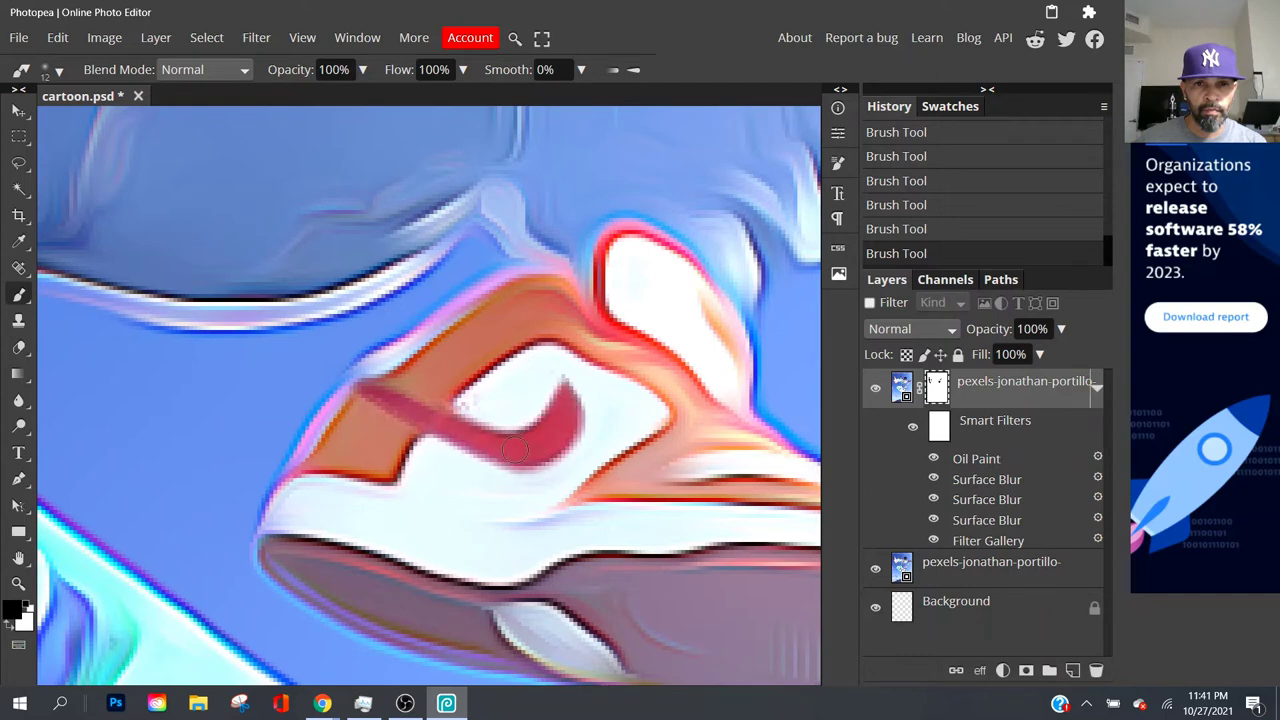
click(60, 40)
click(72, 63)
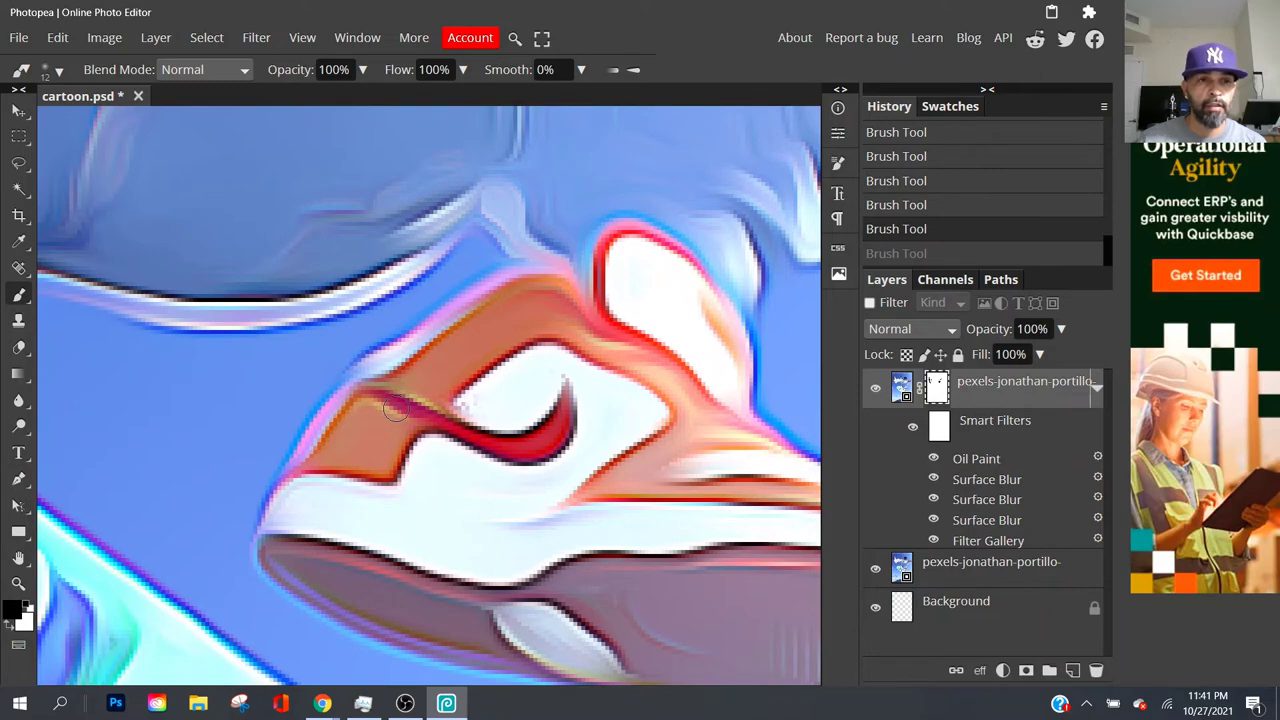
Restore real photo texture on the shoe sole and the skateboard's metal truck.
drag(297, 270, 270, 368)
drag(123, 313, 763, 440)
scroll(702, 407, down, 4)
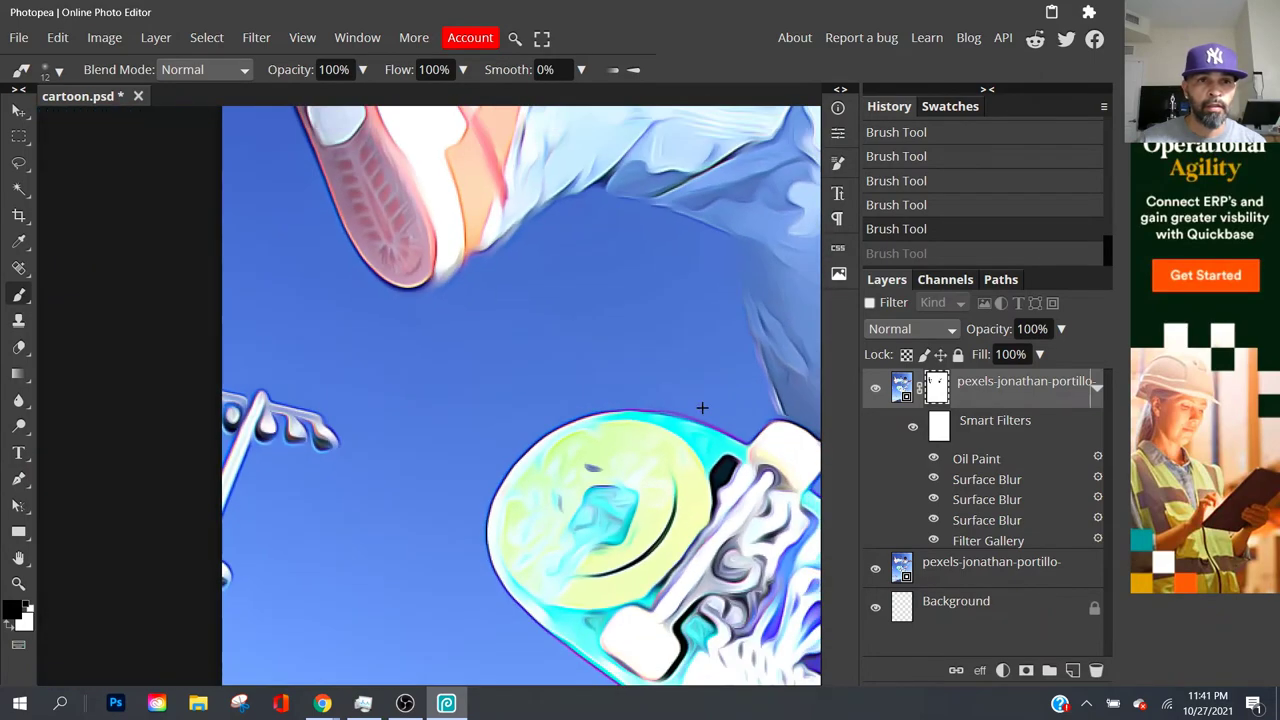
scroll(670, 428, up, 2)
scroll(670, 428, down, 5)
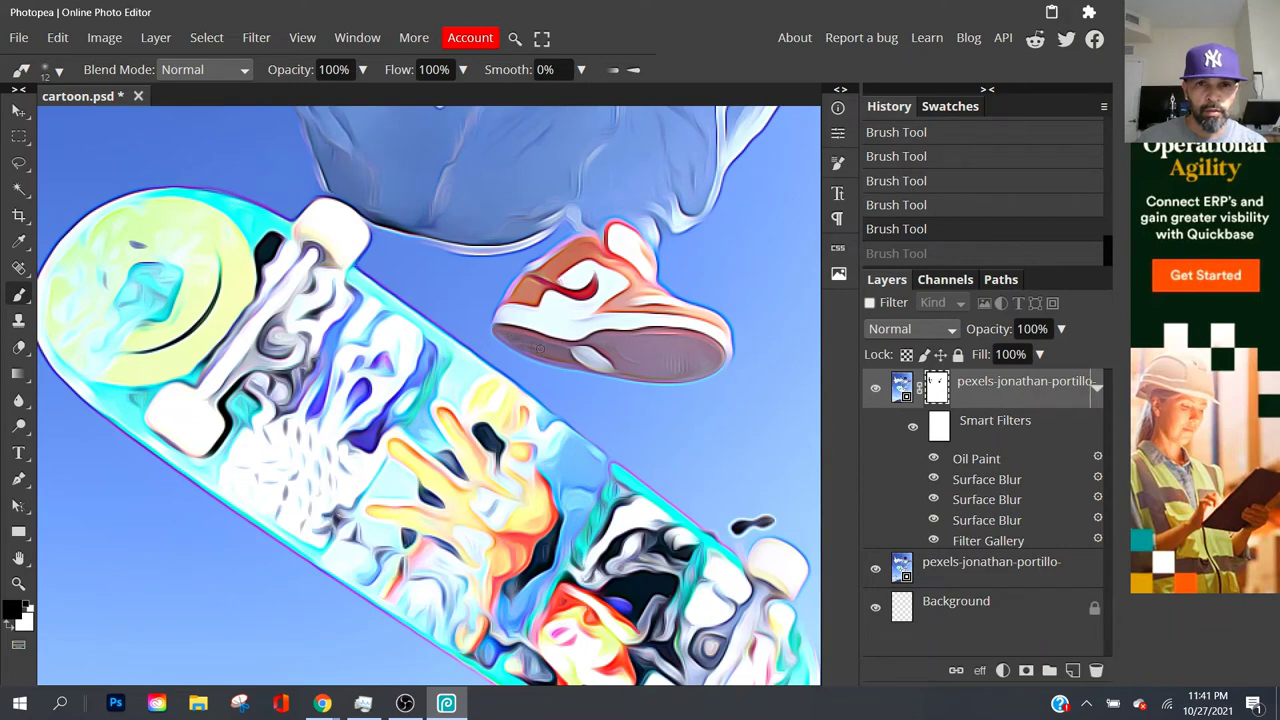
click(560, 353)
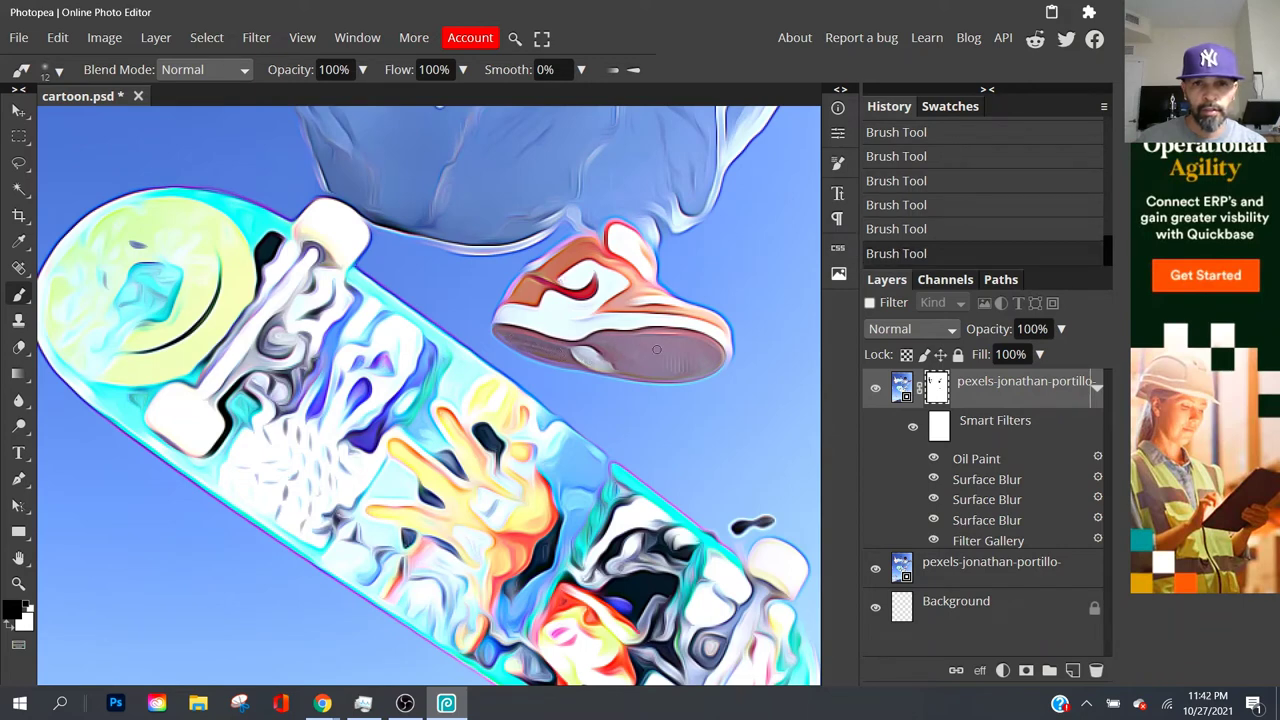
click(688, 362)
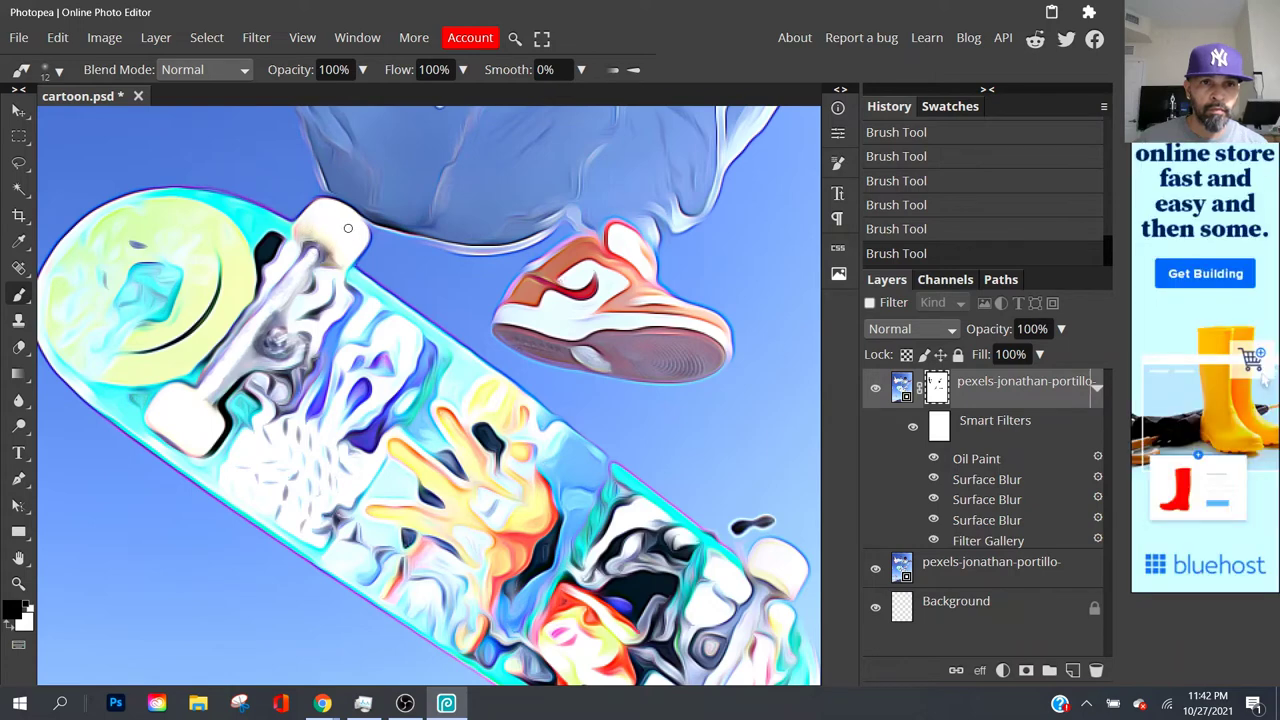
scroll(481, 495, down, 4)
scroll(481, 495, right, 5)
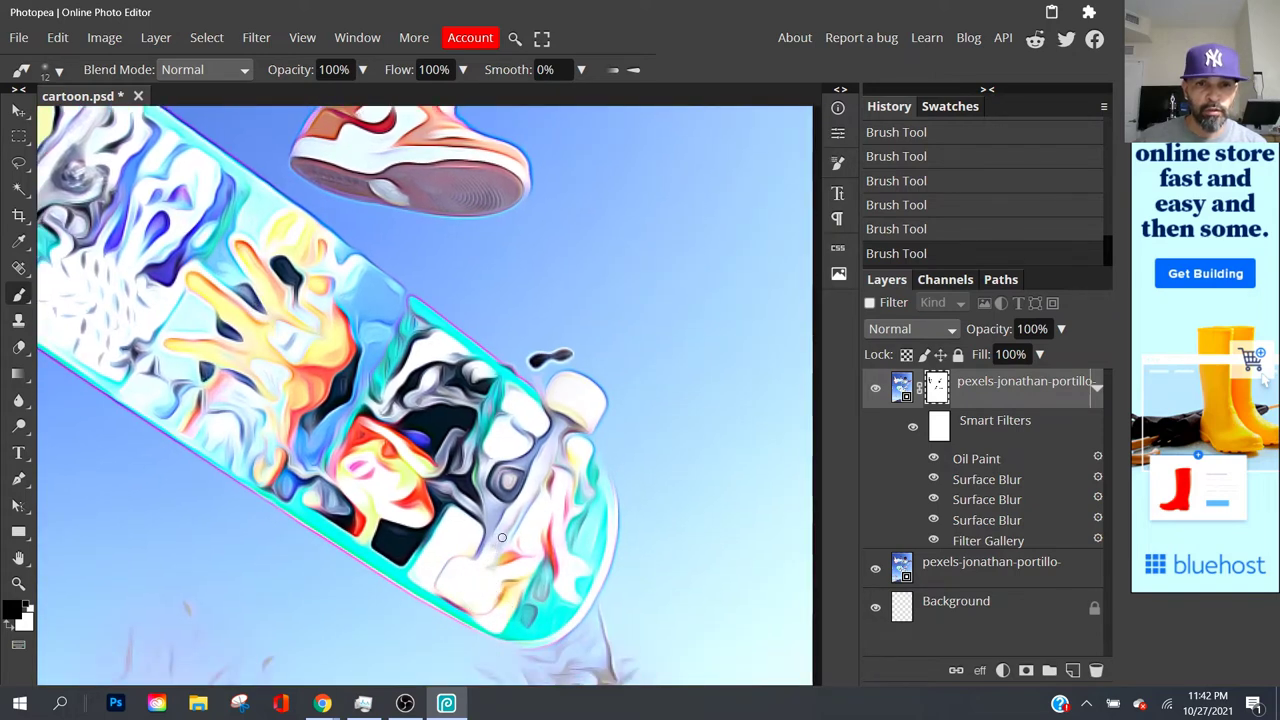
mouse_move(503, 535)
mouse_down()
mouse_move(530, 478)
mouse_move(492, 497)
mouse_up()
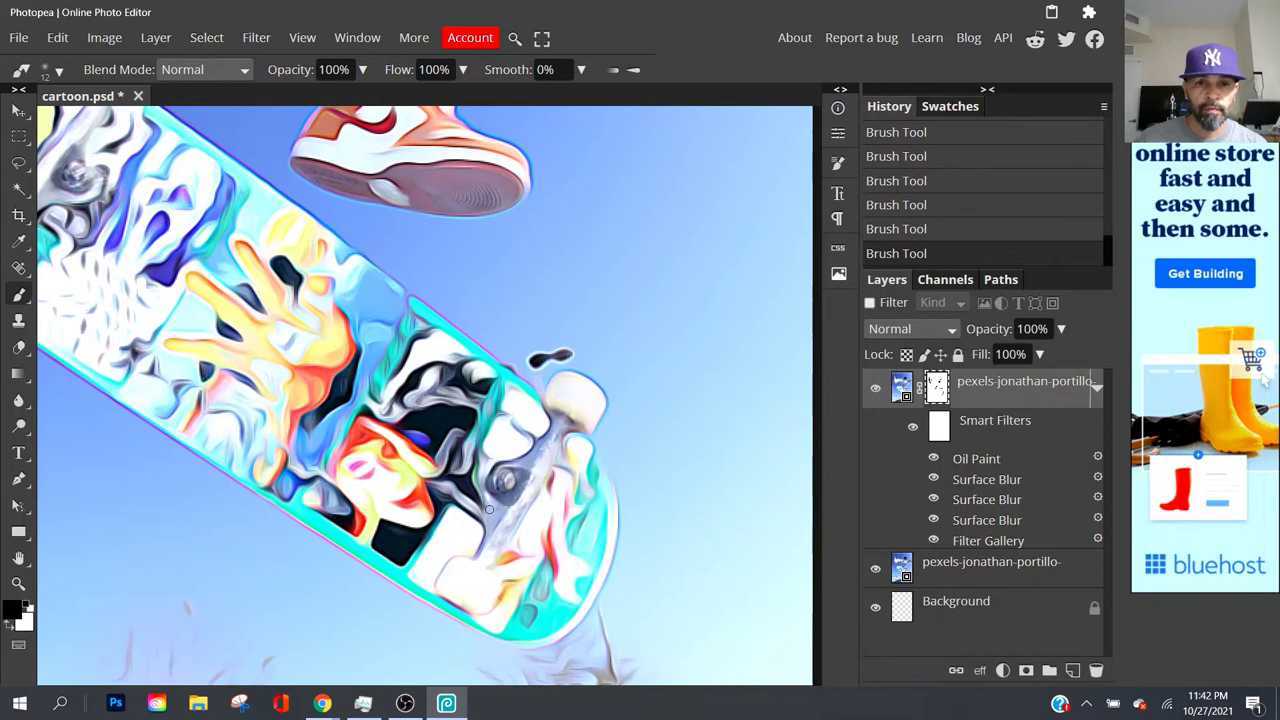
Fit the whole image to the window with Ctrl+0 and look over the touch-ups.
key(ctrl+0)
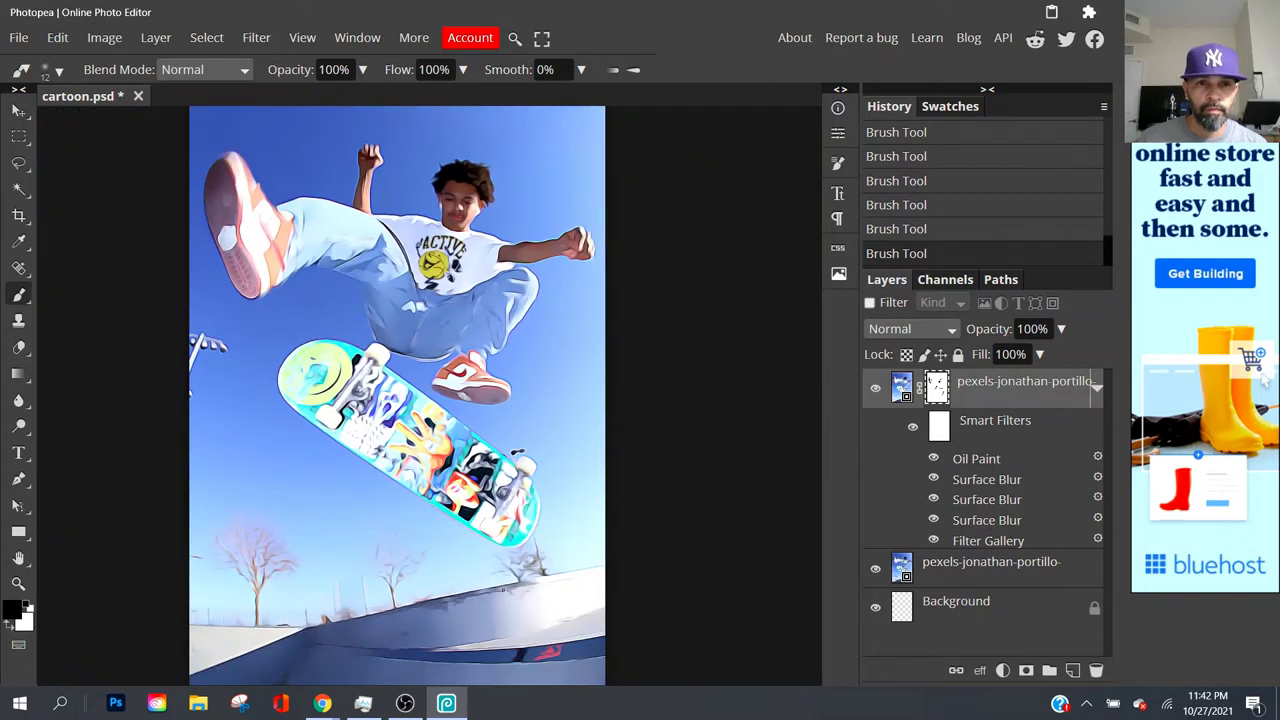
scroll(491, 596, down, 1)
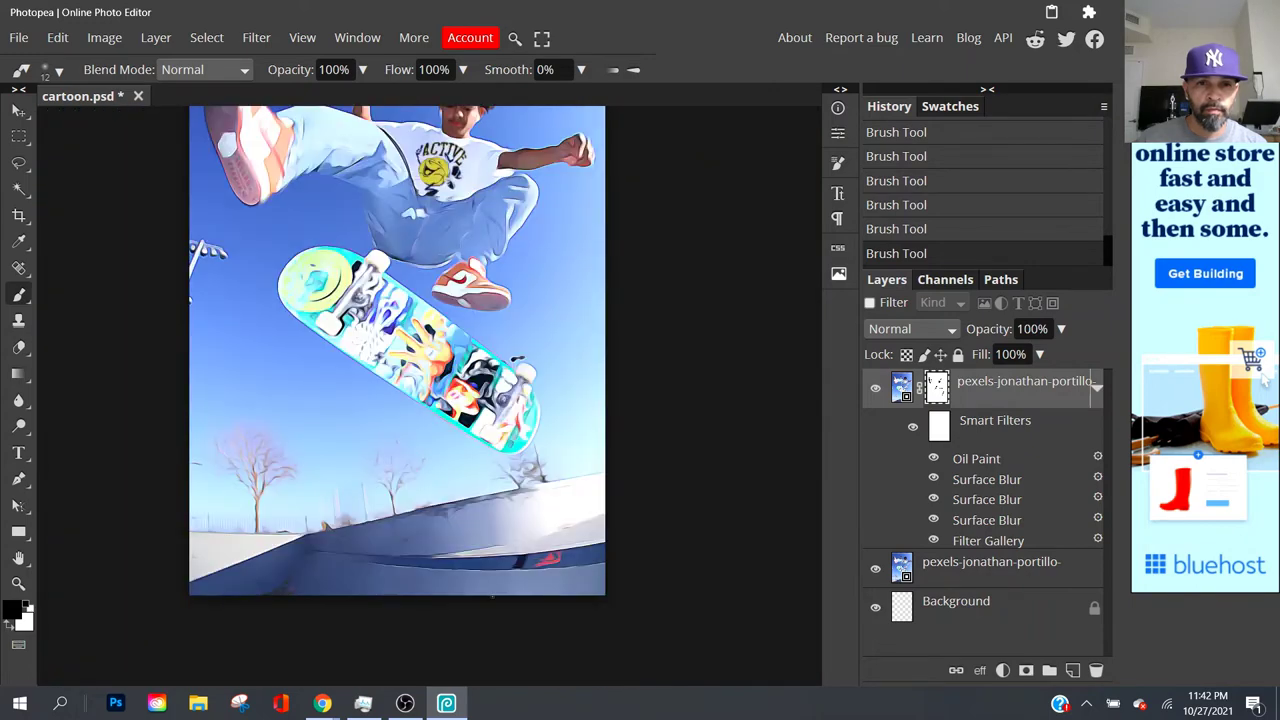
scroll(491, 596, up, 1)
scroll(469, 592, up, 2)
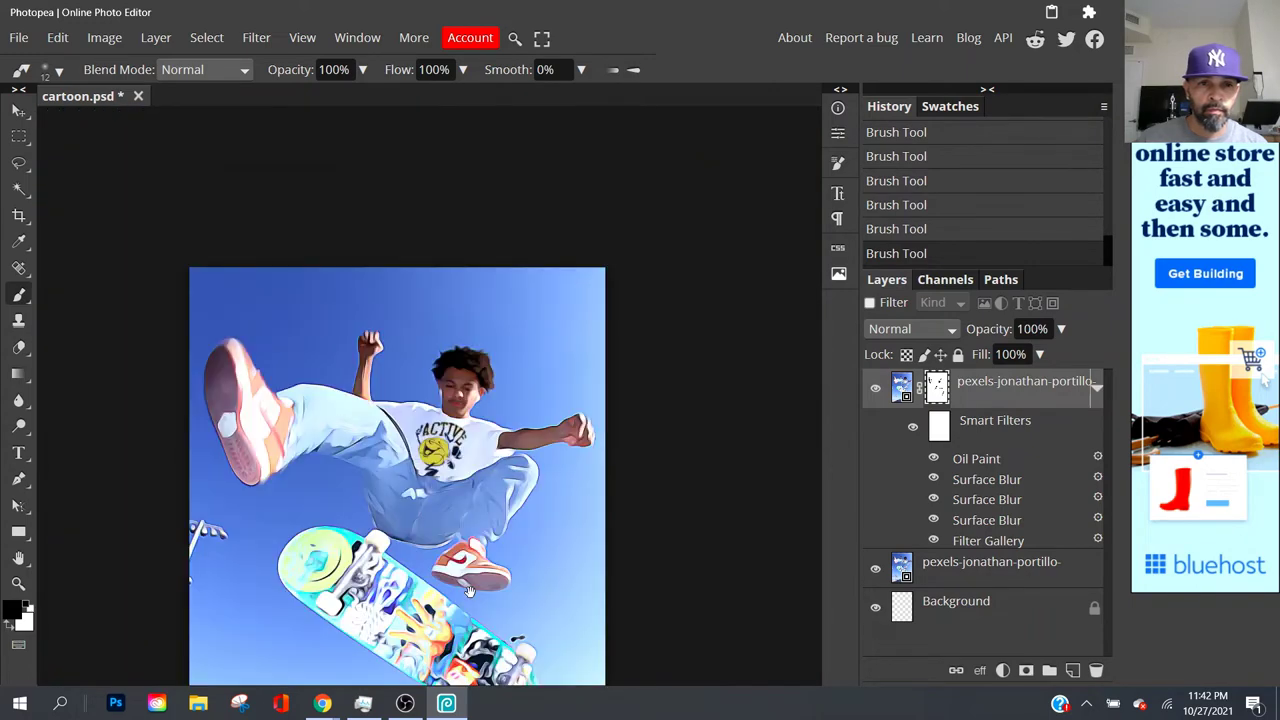
scroll(397, 430, down, 1)
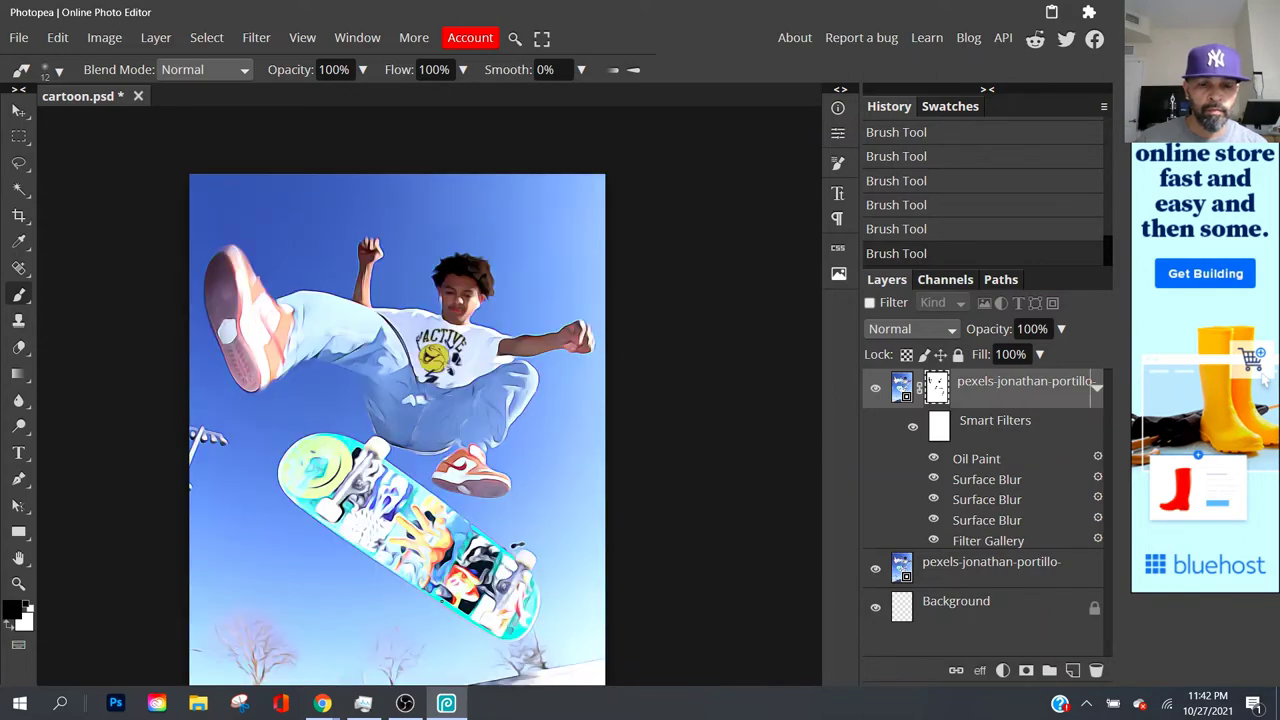
scroll(440, 600, up, 4)
Paint the mask along the deck's hand fingers to reveal the original lettering.
scroll(432, 489, up, 1)
scroll(432, 489, down, 1)
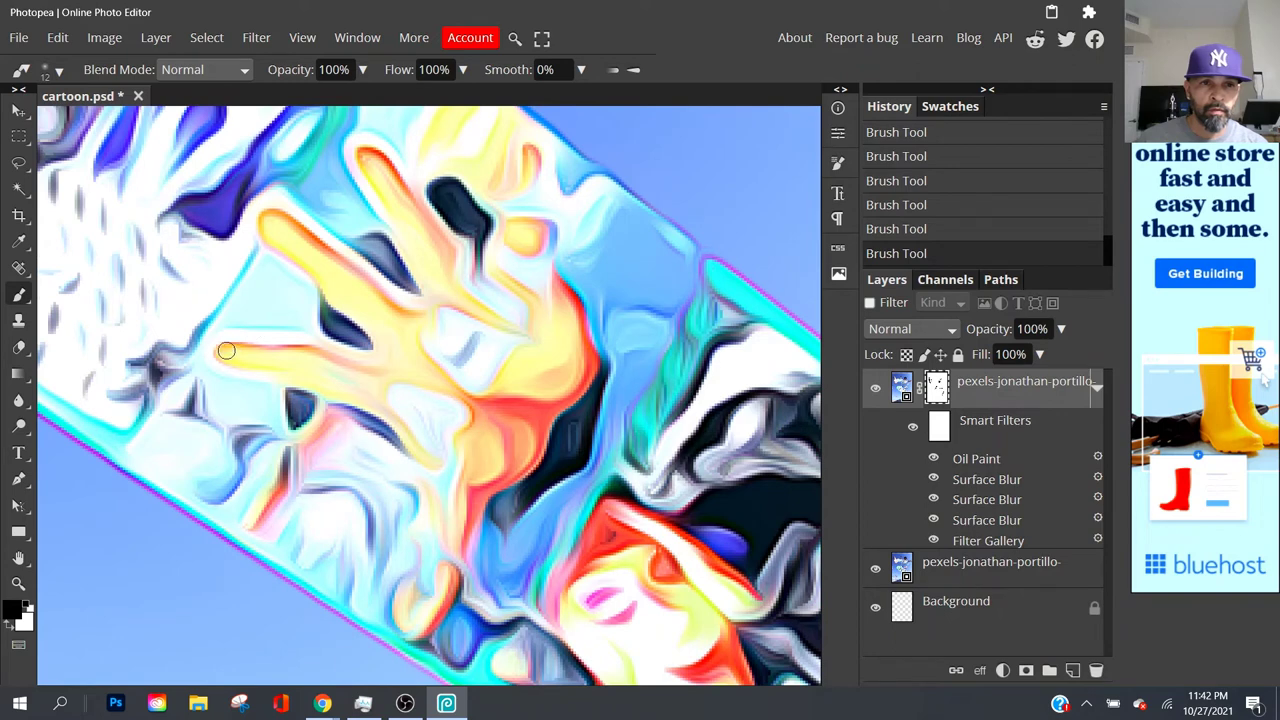
mouse_move(226, 350)
mouse_down()
mouse_move(349, 374)
mouse_move(354, 357)
mouse_up()
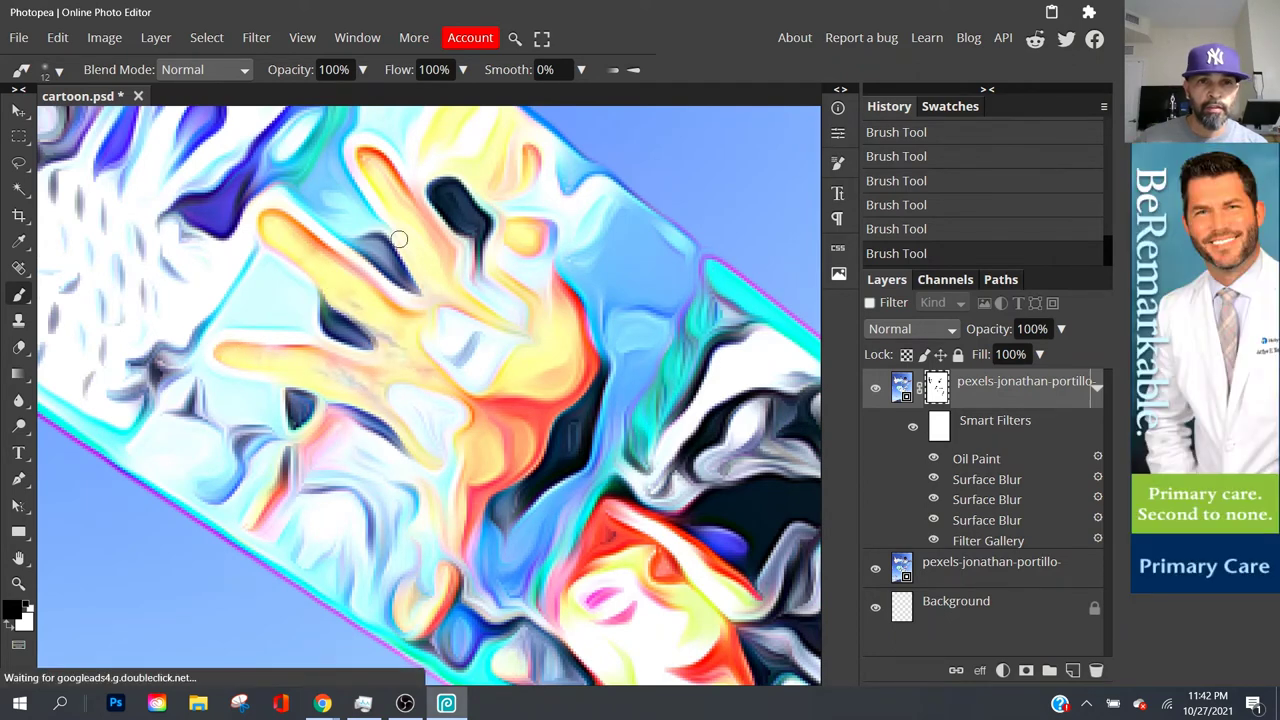
mouse_move(380, 172)
mouse_down()
mouse_move(430, 291)
mouse_move(490, 318)
mouse_move(435, 347)
mouse_move(470, 335)
mouse_move(496, 354)
mouse_move(453, 402)
mouse_move(421, 395)
mouse_move(421, 423)
mouse_move(432, 393)
mouse_move(445, 417)
mouse_move(503, 274)
mouse_move(510, 318)
mouse_move(485, 265)
mouse_move(524, 272)
mouse_move(507, 251)
mouse_move(546, 220)
mouse_move(514, 226)
mouse_move(510, 274)
mouse_move(447, 388)
mouse_up()
mouse_move(390, 490)
mouse_down()
mouse_move(379, 518)
mouse_move(396, 529)
mouse_move(404, 510)
mouse_move(371, 512)
mouse_move(370, 458)
mouse_move(333, 464)
mouse_move(383, 489)
mouse_move(315, 514)
mouse_move(311, 544)
mouse_move(361, 530)
mouse_up()
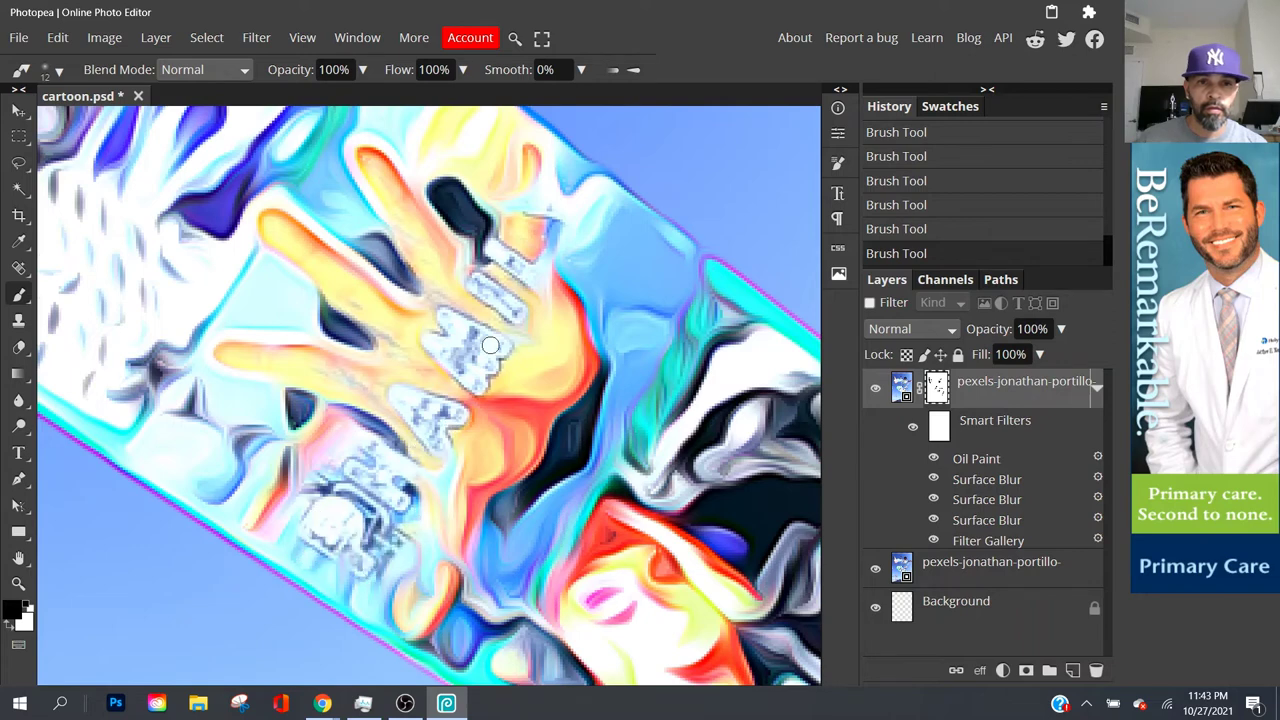
mouse_move(494, 337)
mouse_down()
mouse_move(526, 279)
mouse_move(535, 306)
mouse_move(588, 202)
mouse_move(563, 225)
mouse_move(544, 161)
mouse_move(522, 205)
mouse_up()
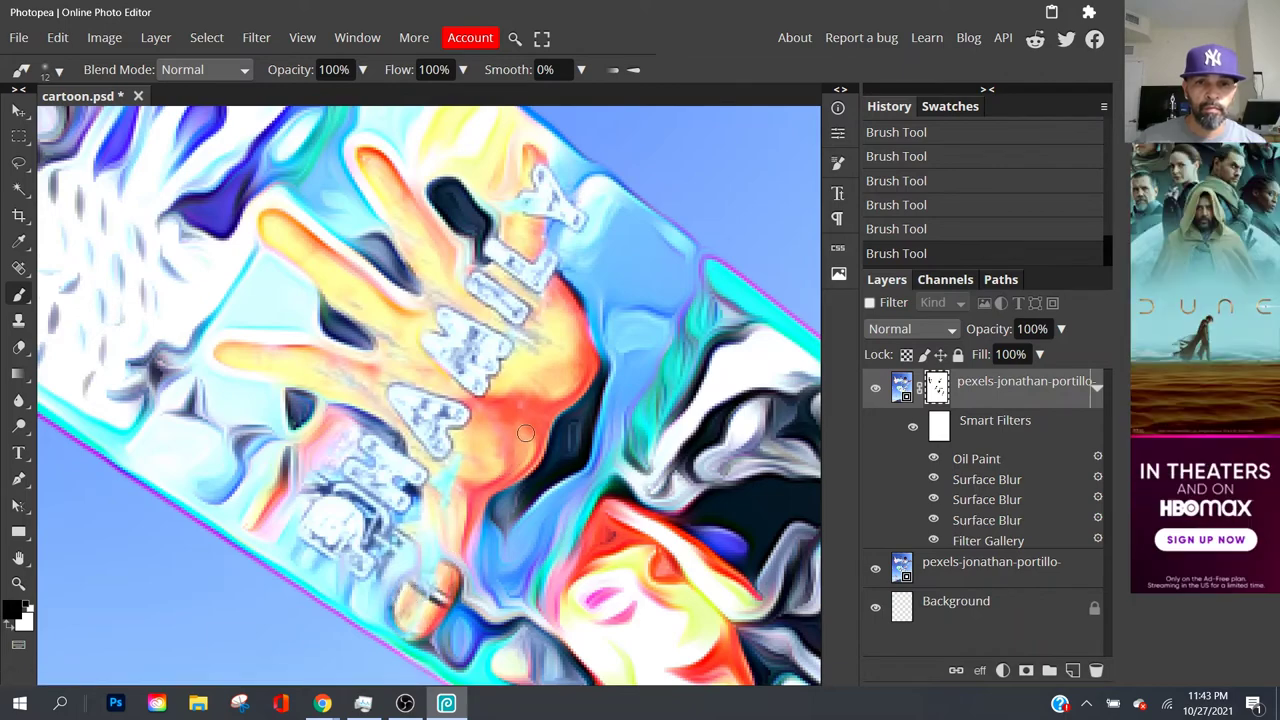
scroll(525, 432, down, 5)
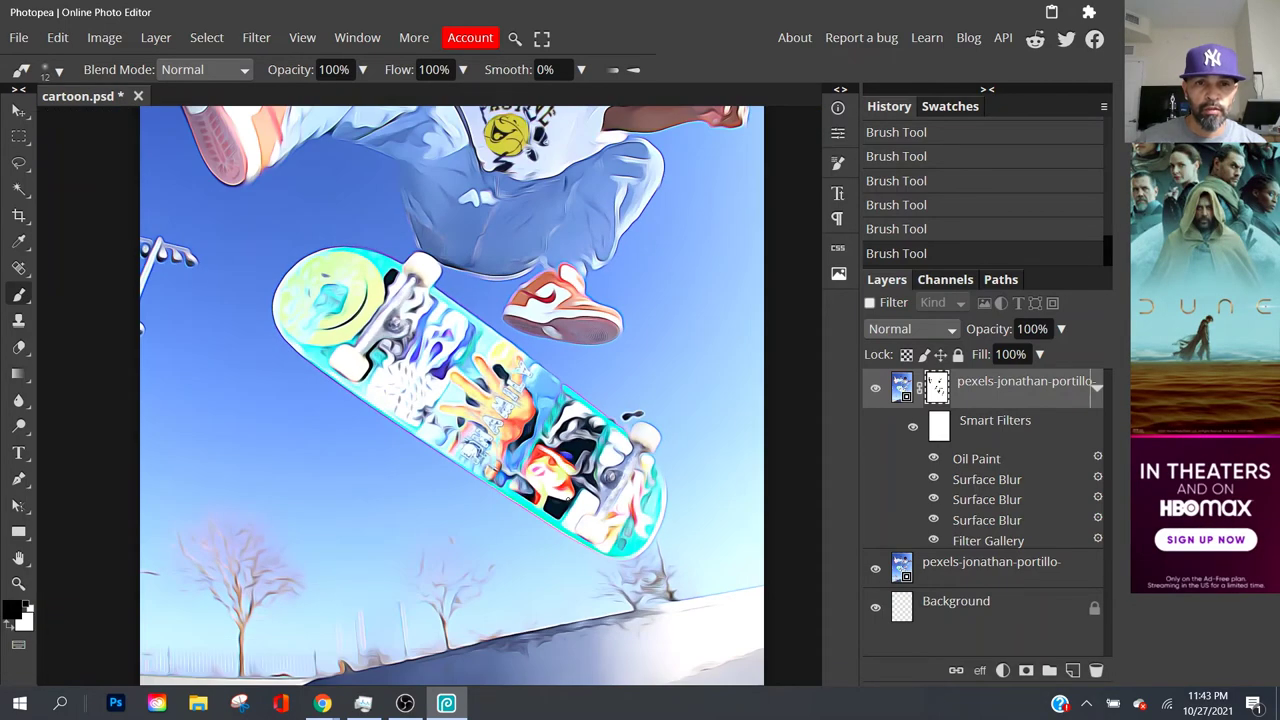
scroll(537, 488, up, 4)
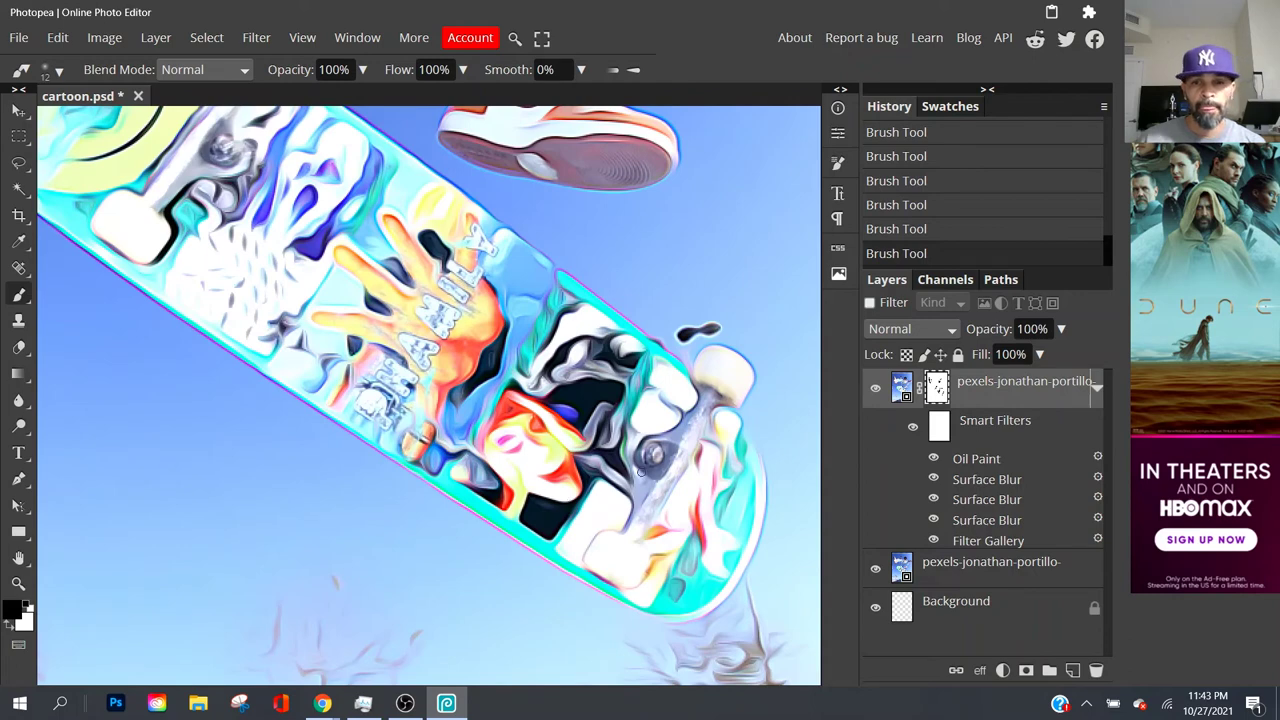
scroll(645, 475, down, 2)
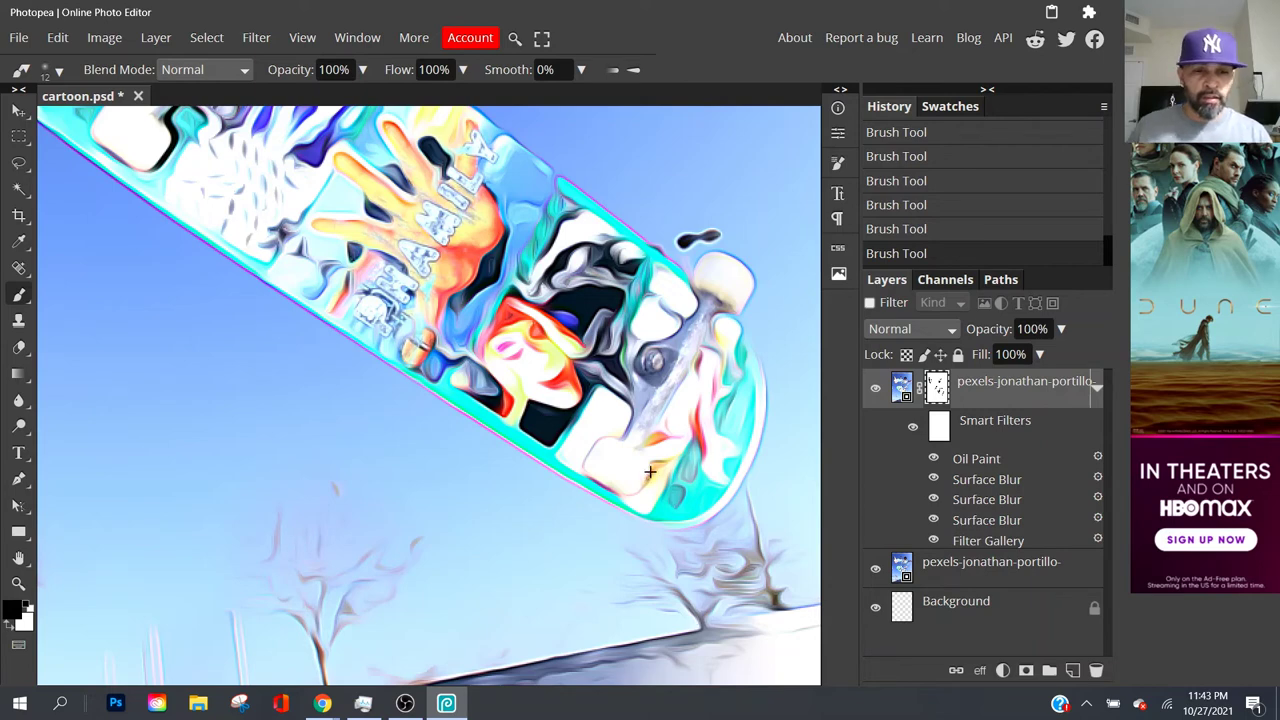
scroll(650, 472, down, 4)
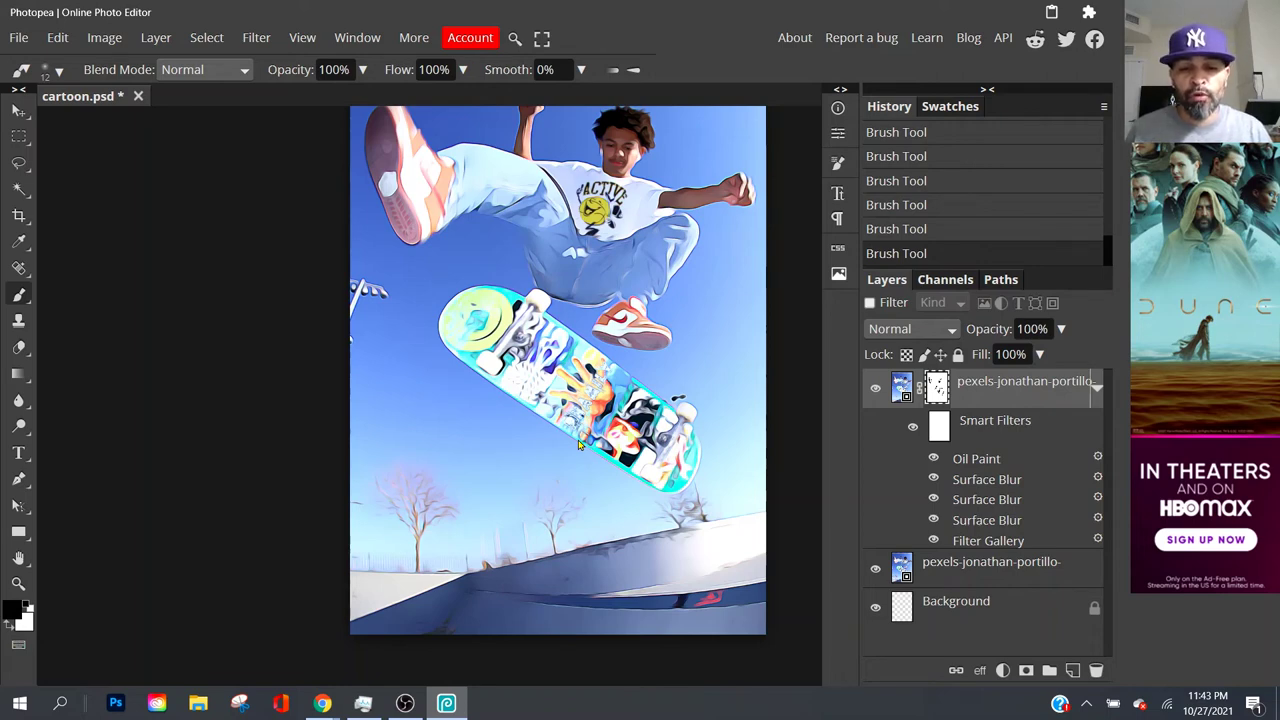
Stamp all visible layers into a new merged top layer with Ctrl+Alt+Shift+E.
key(ctrl+alt+shift+e)
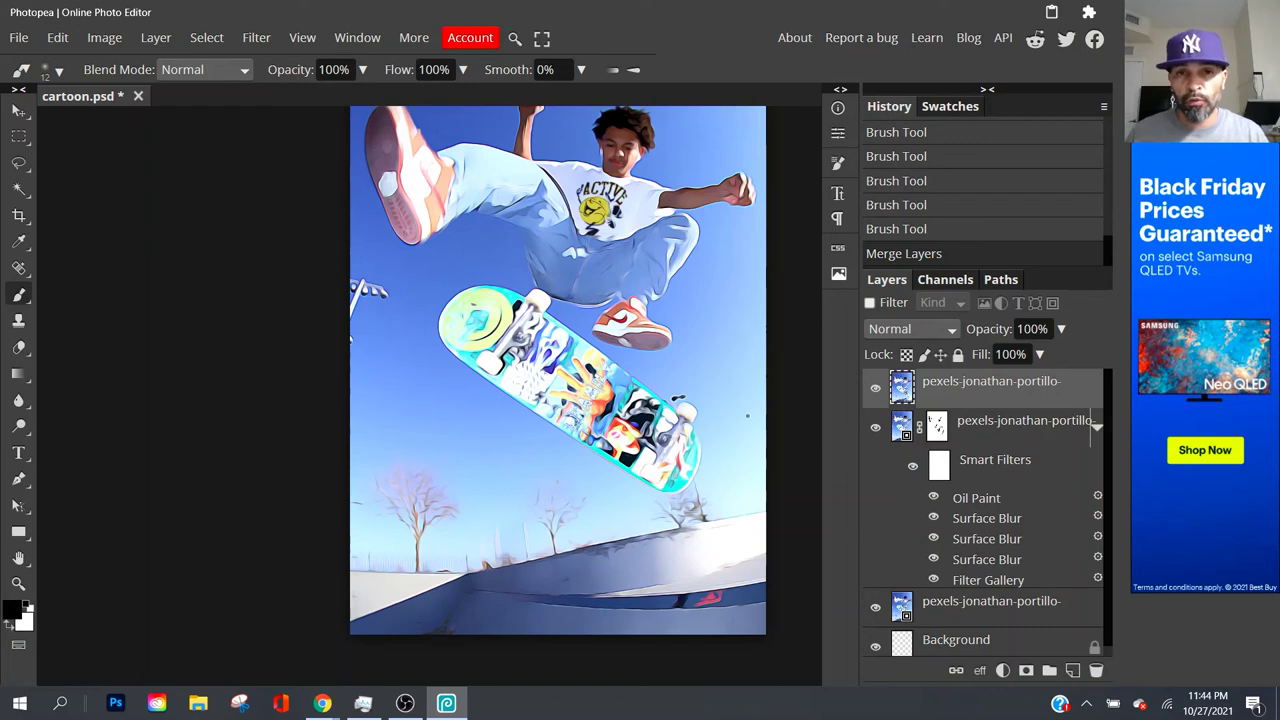
Apply Poster Edges from the Filter Gallery with Edge Intensity 0 and Posterization 1.
click(255, 38)
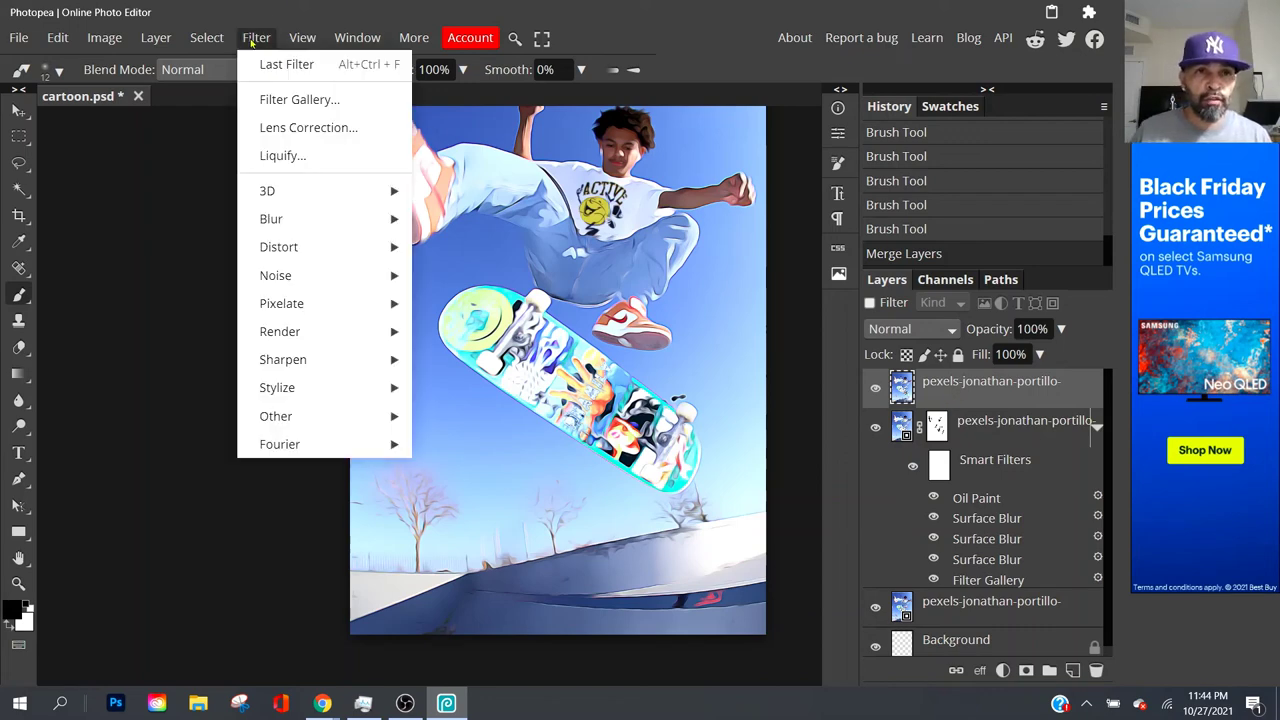
click(272, 101)
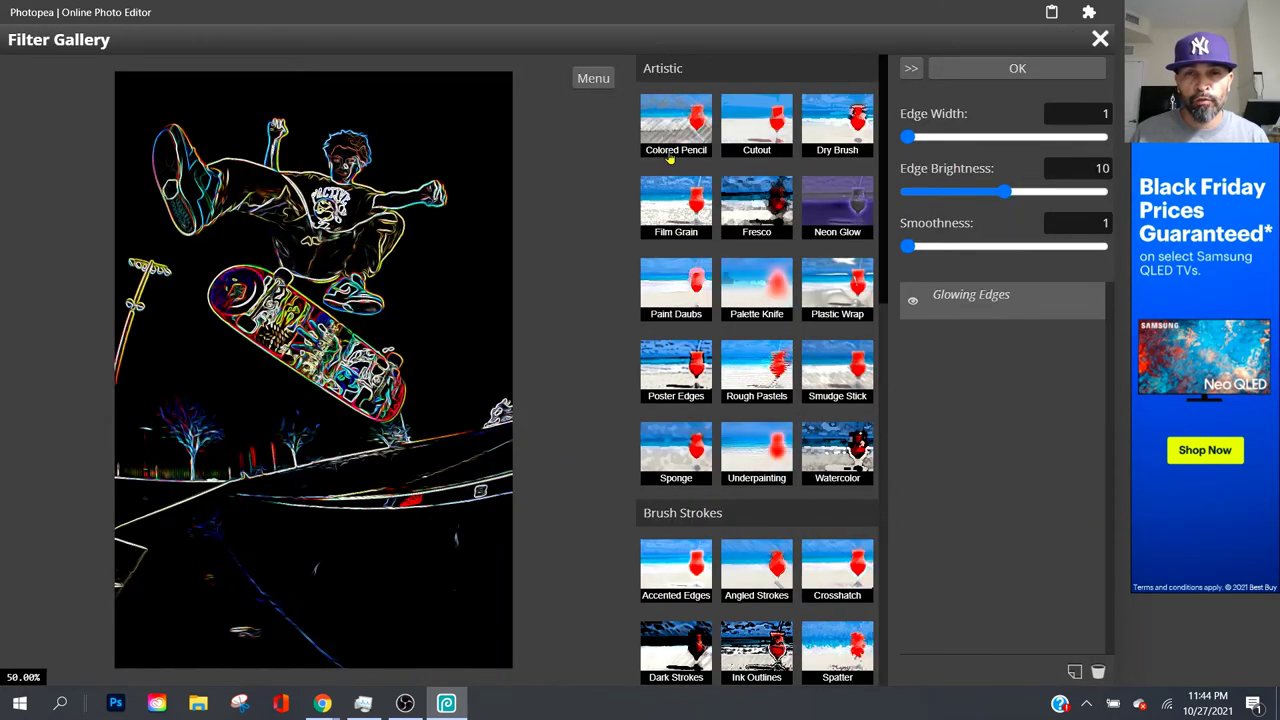
click(661, 383)
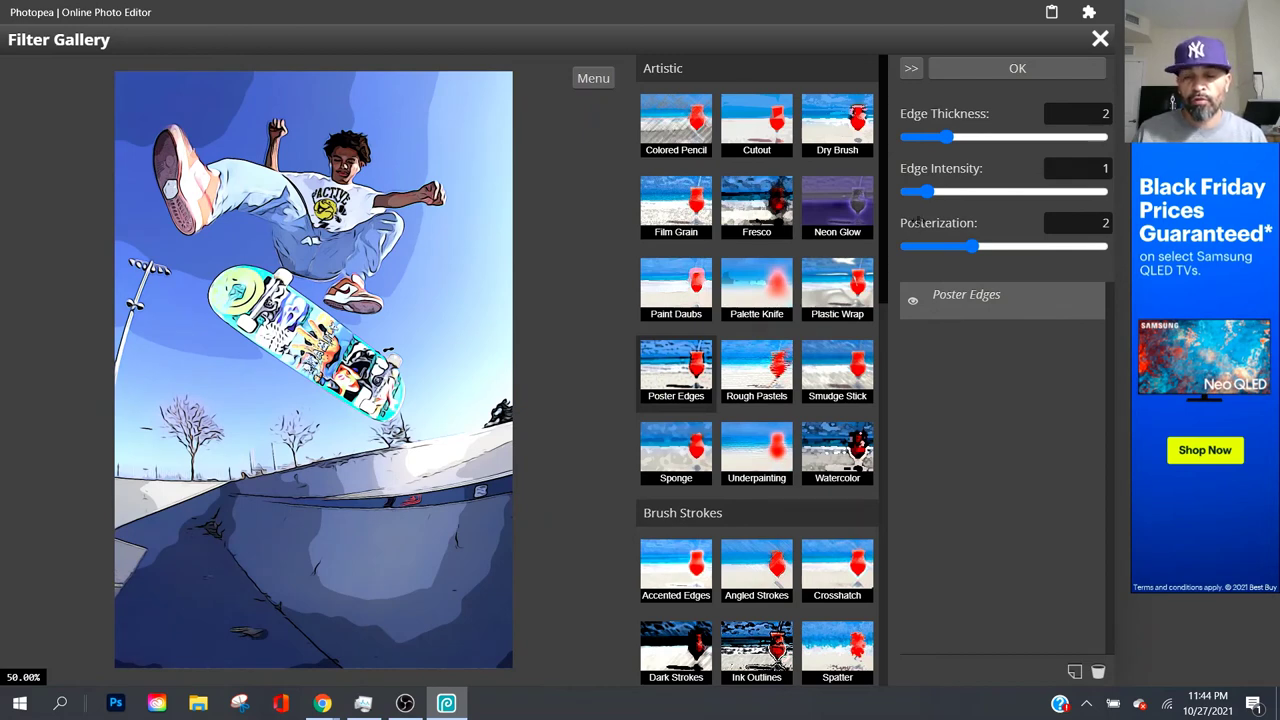
click(1097, 169)
text(0)
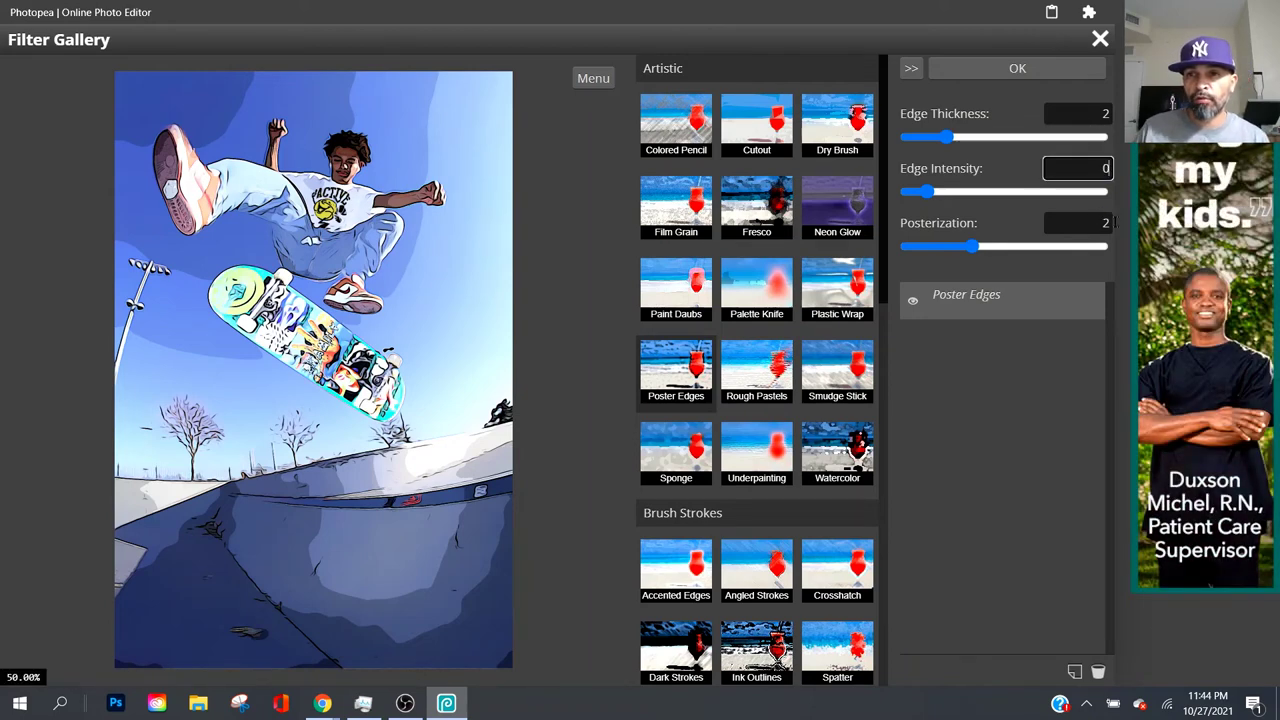
click(1105, 220)
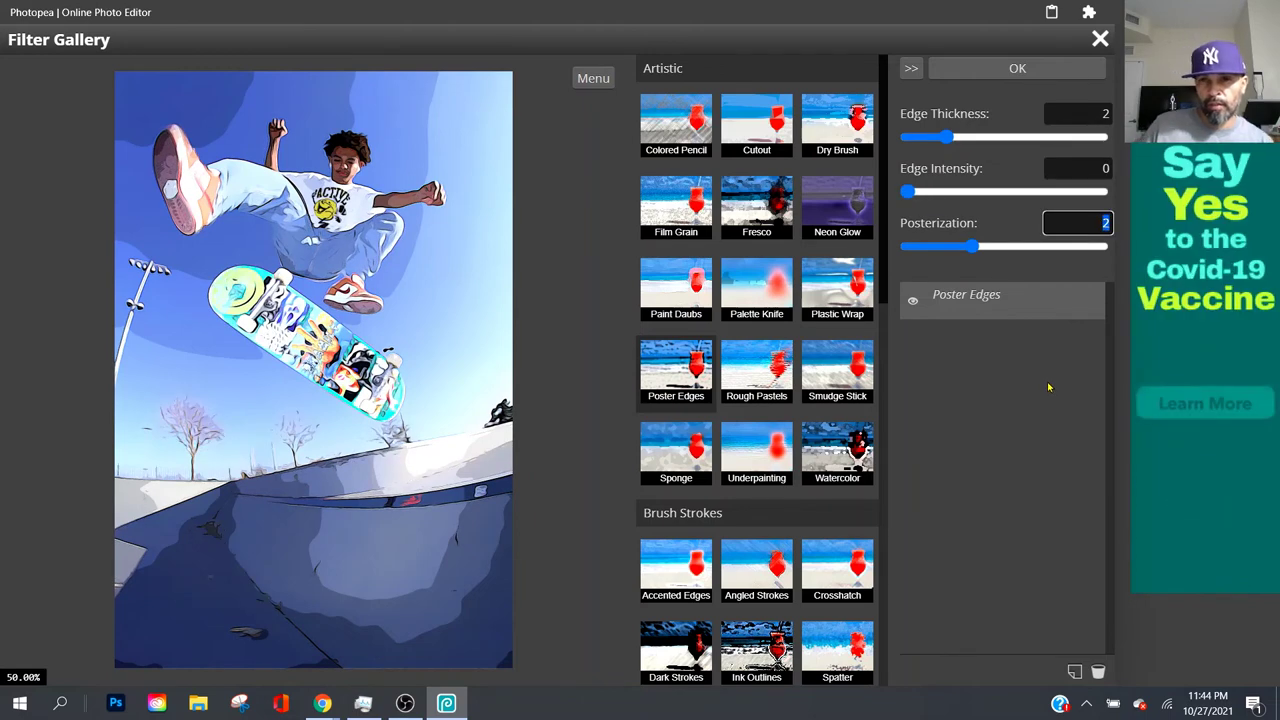
text(1)
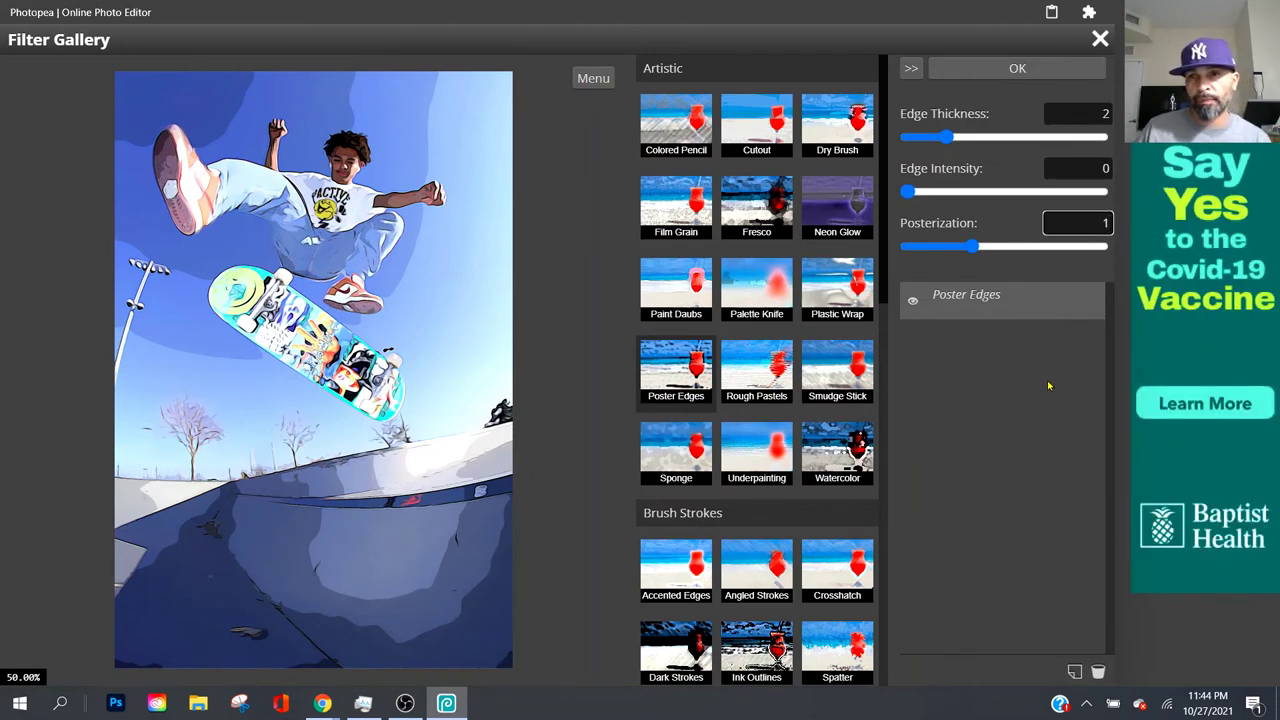
key(Return)
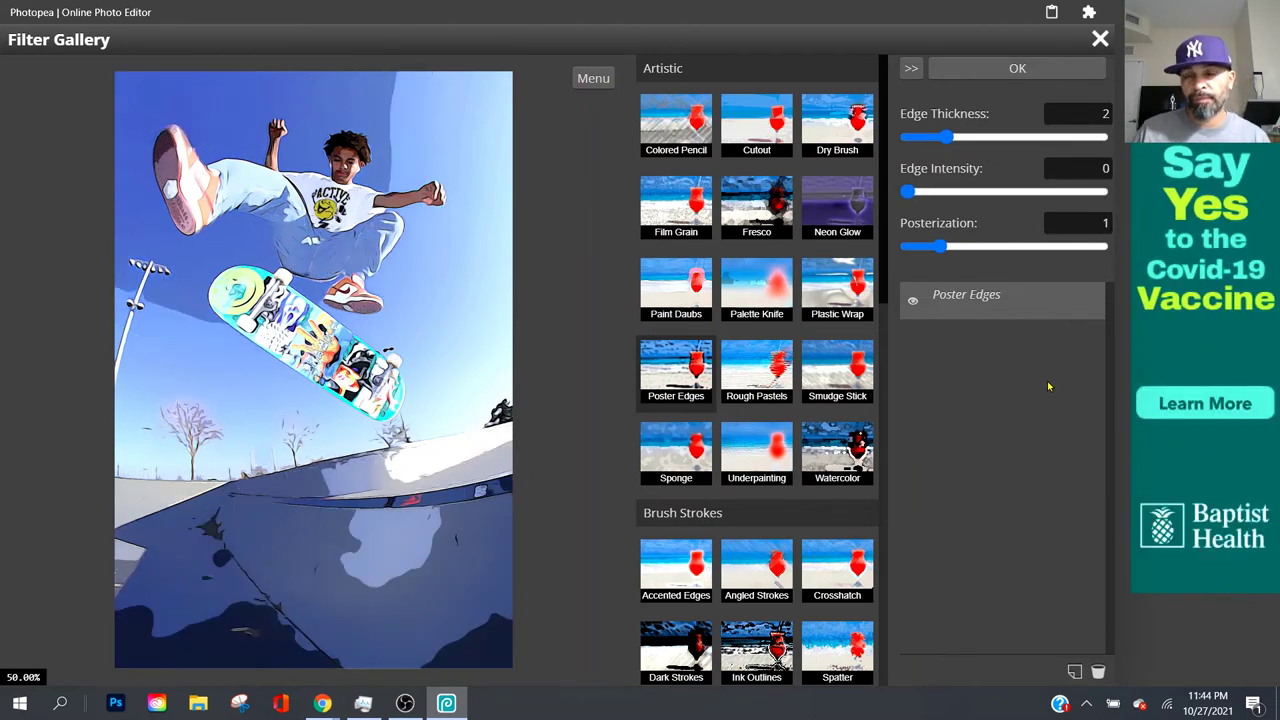
click(1017, 69)
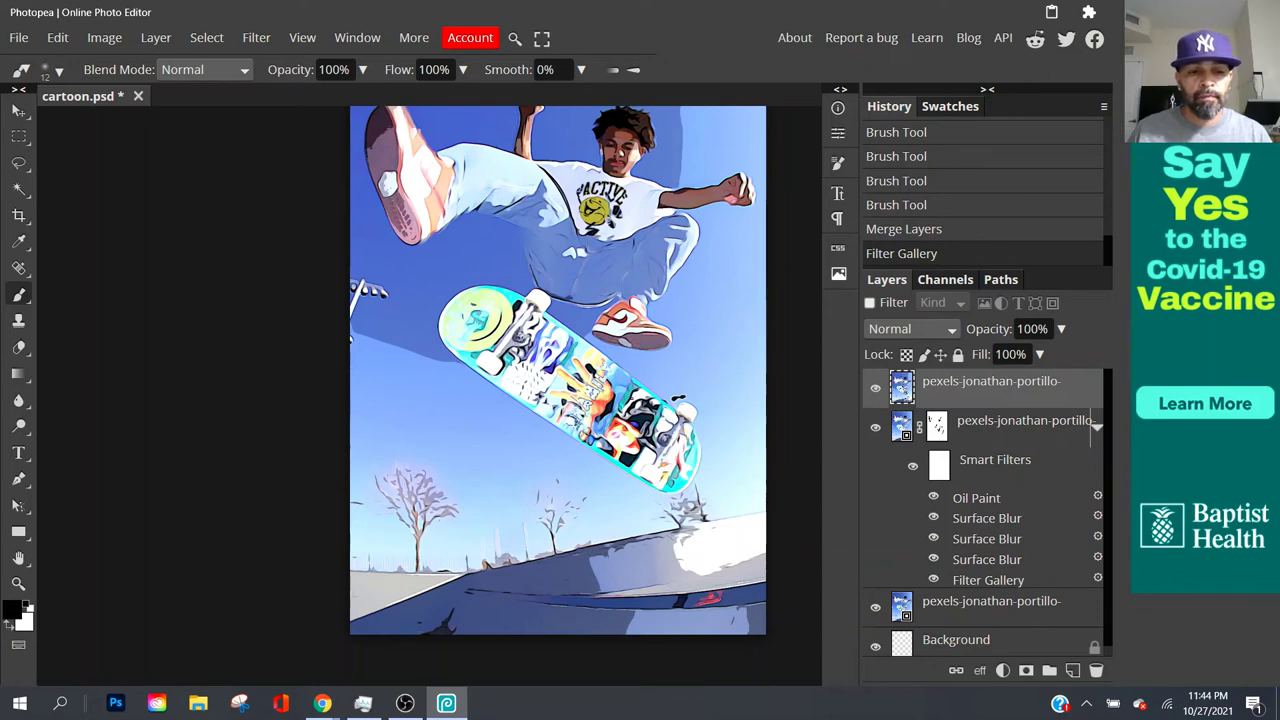
Pan and scroll the view to inspect the skater's new Poster Edges outlines.
drag(644, 369, 544, 427)
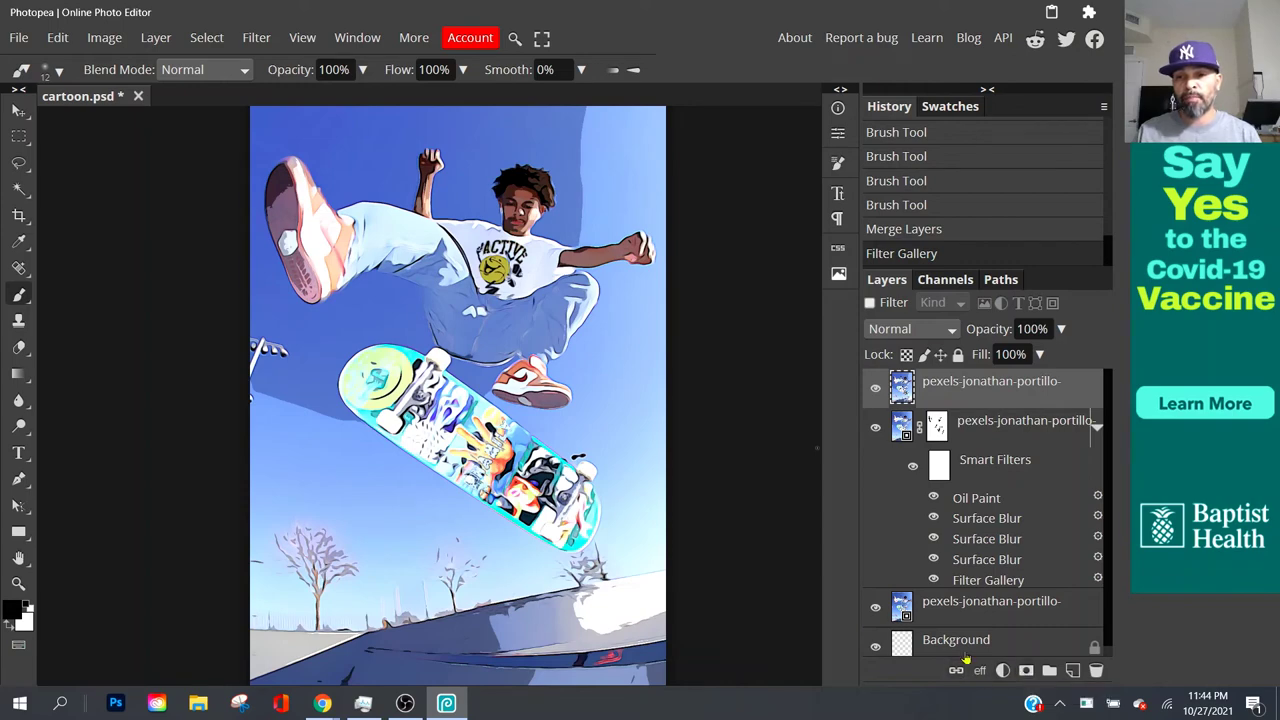
scroll(970, 640, down, 1)
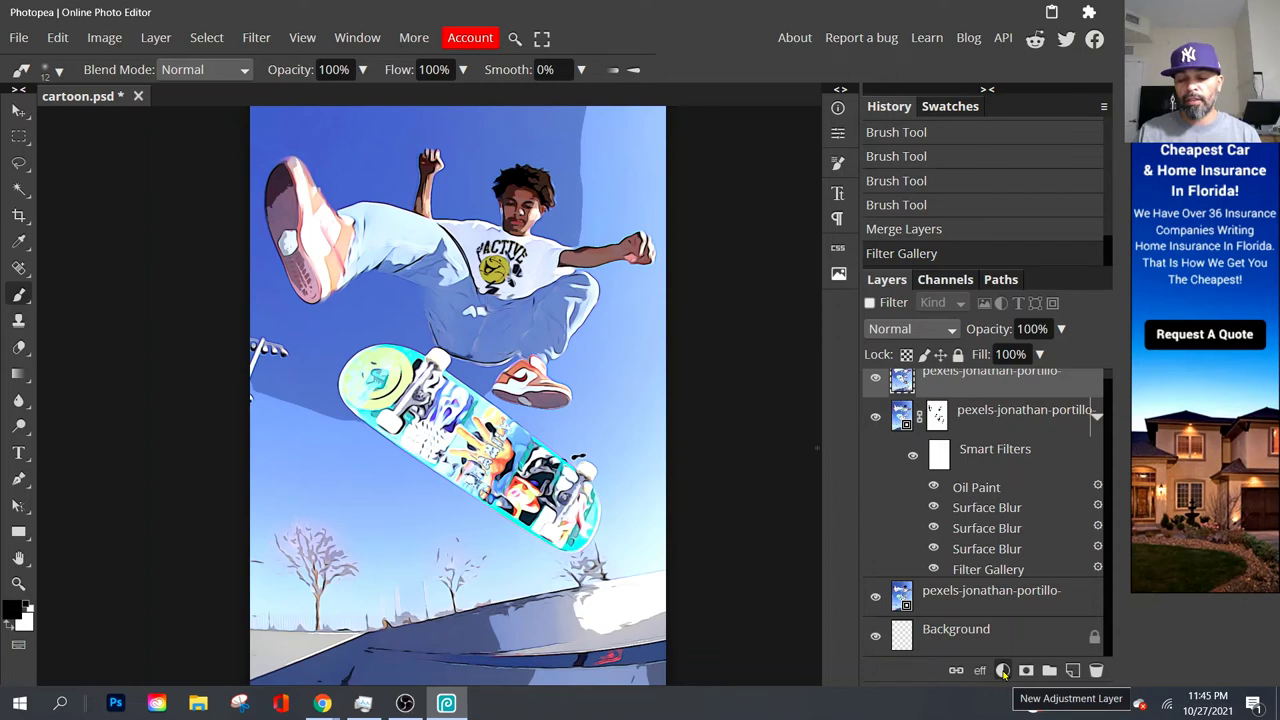
Add a Vibrance adjustment layer with Vibrance raised to 77, then recentre the image.
click(1003, 671)
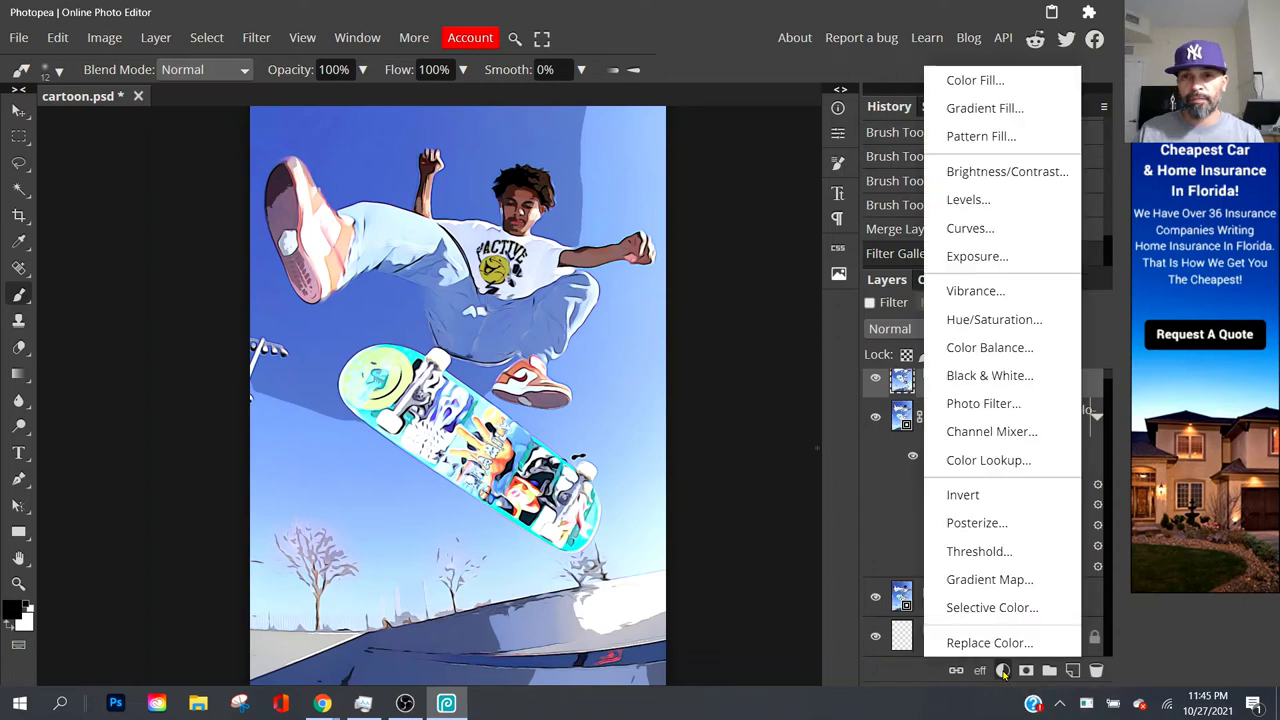
click(990, 295)
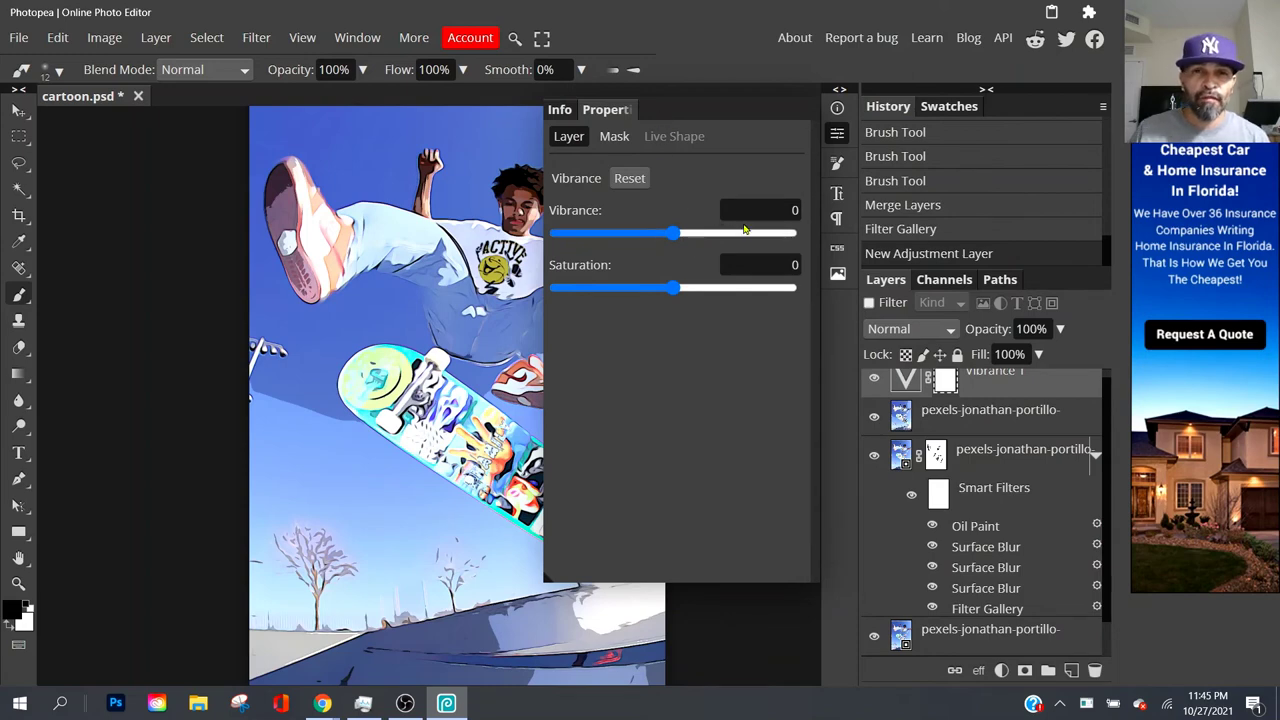
drag(418, 327, 293, 342)
drag(674, 232, 764, 234)
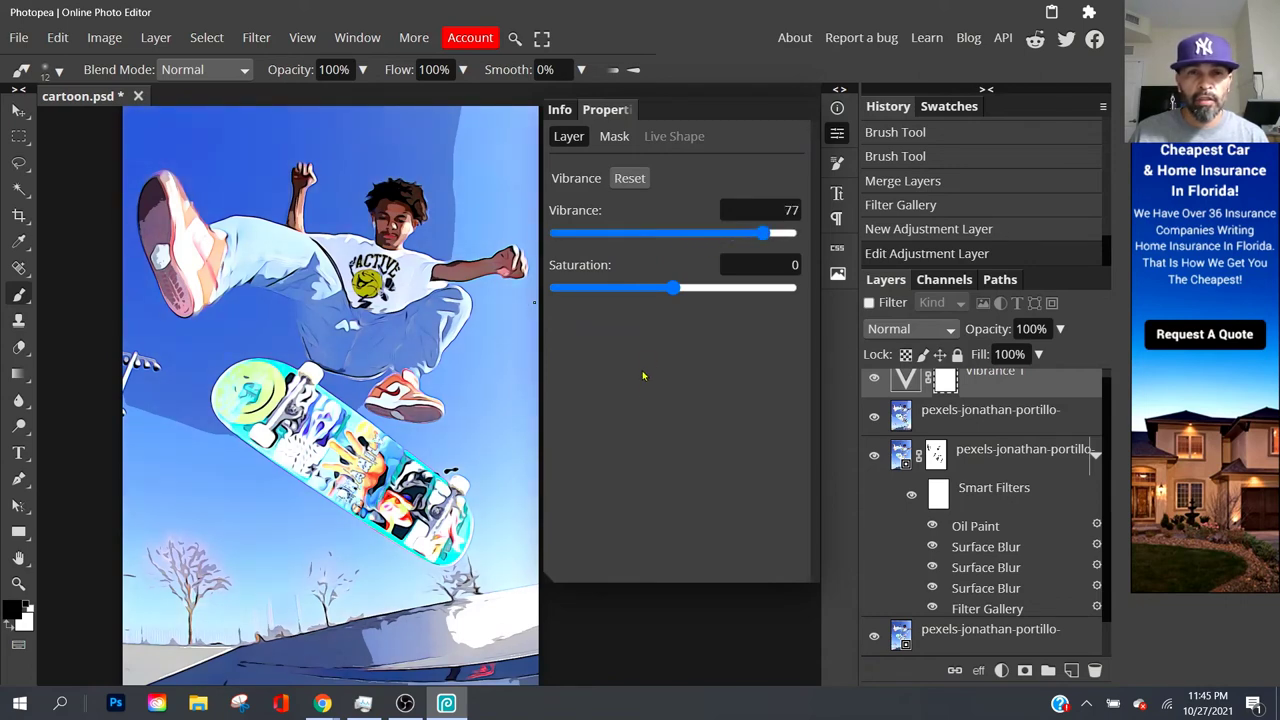
click(837, 133)
drag(582, 311, 715, 275)
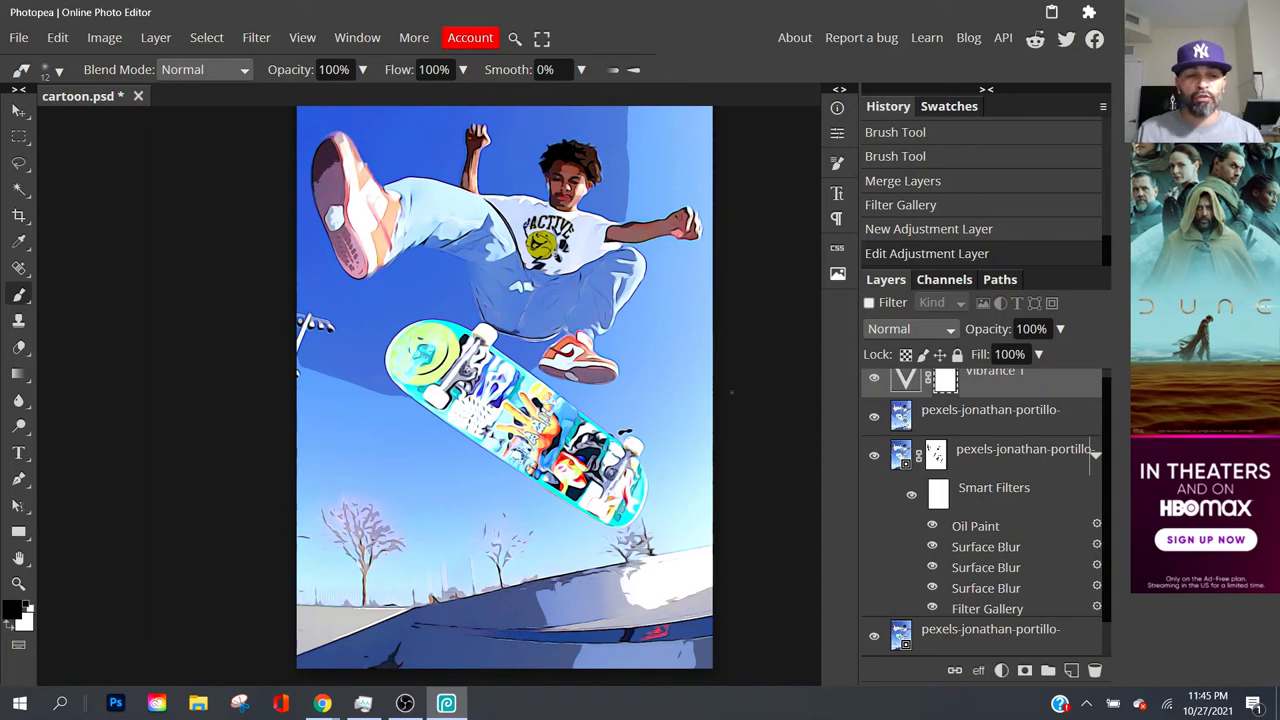
Select Vibrance 1 plus the merged and filtered pexels layers and group them with Ctrl+G.
scroll(978, 400, up, 1)
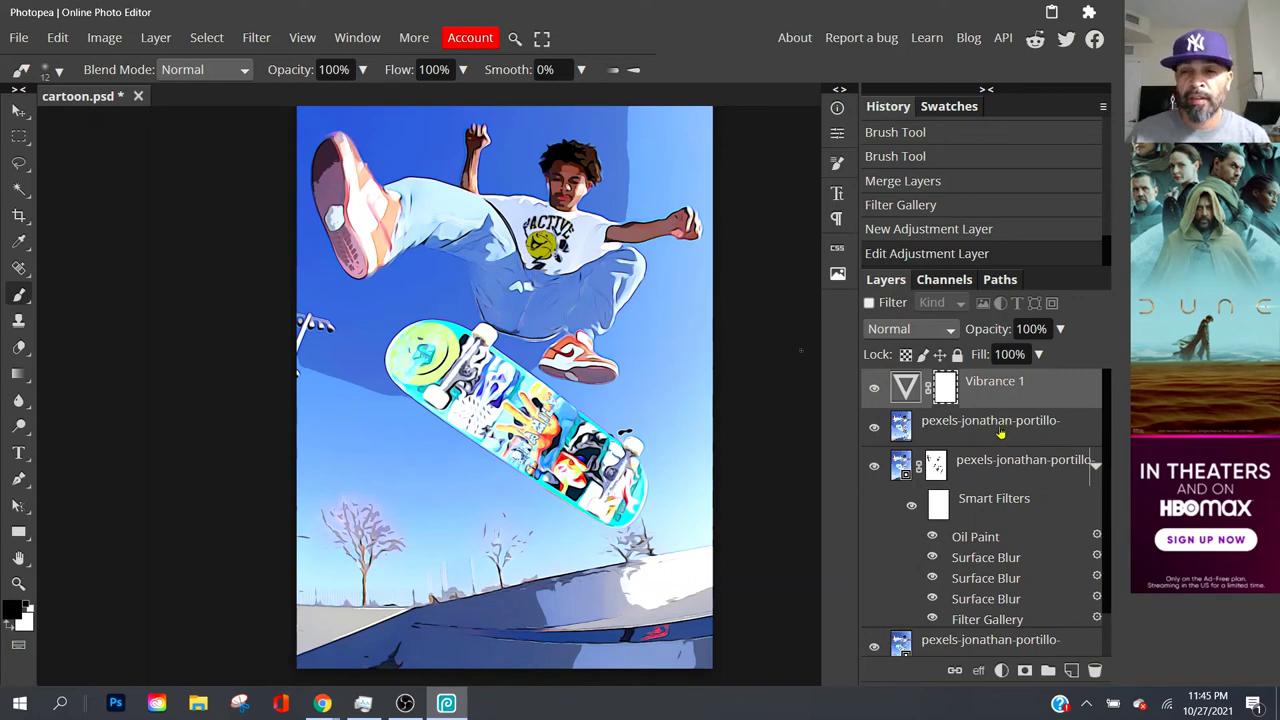
shift+click(1000, 432)
shift+click(996, 463)
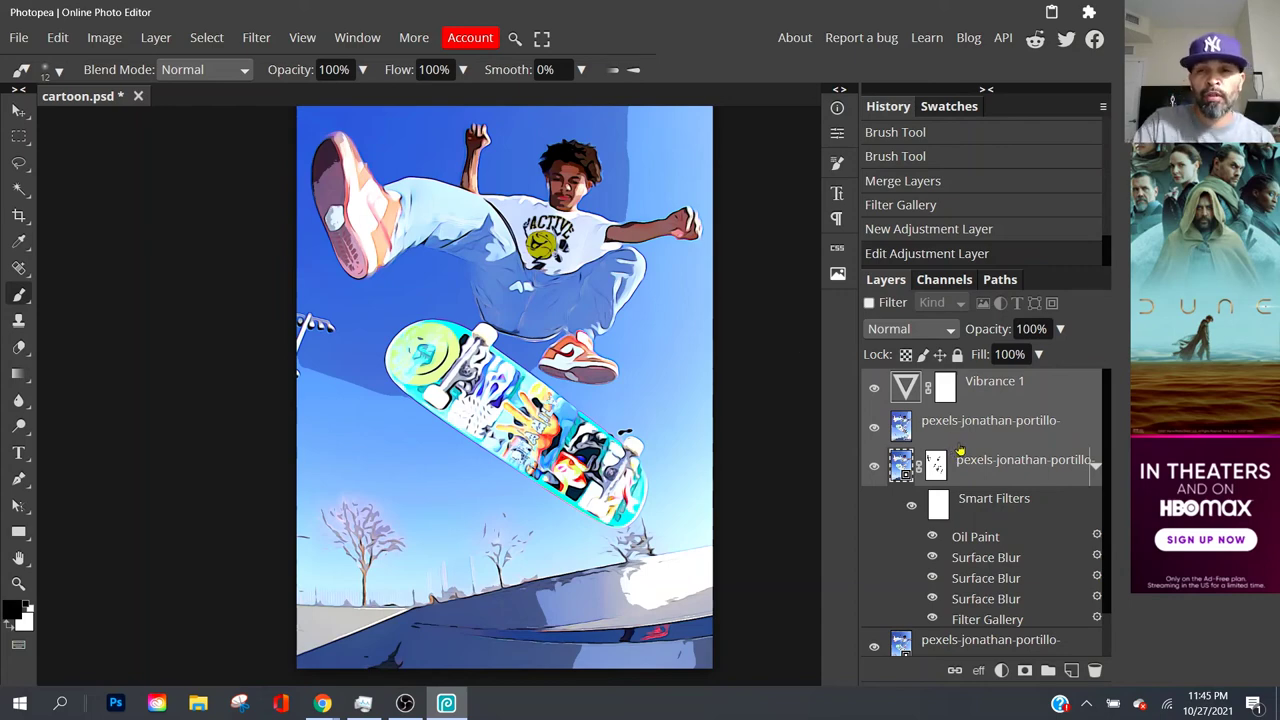
key(ctrl+g)
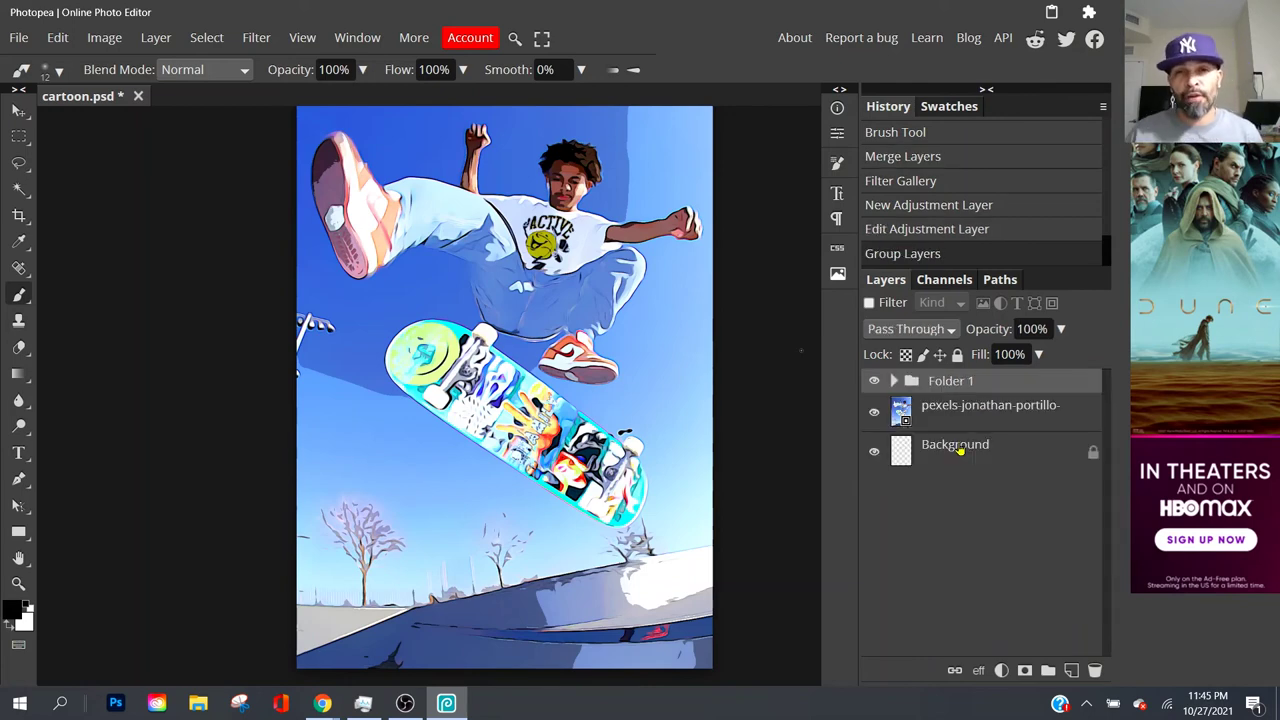
click(873, 381)
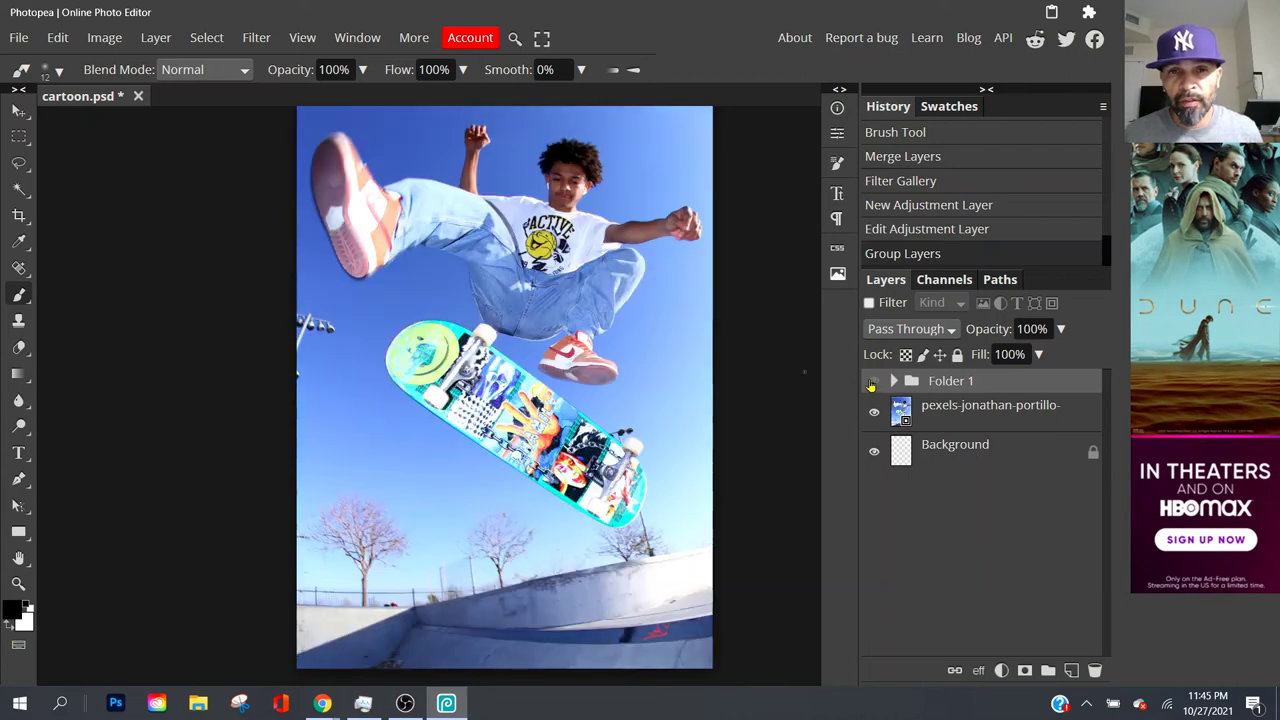
click(872, 382)
click(872, 382)
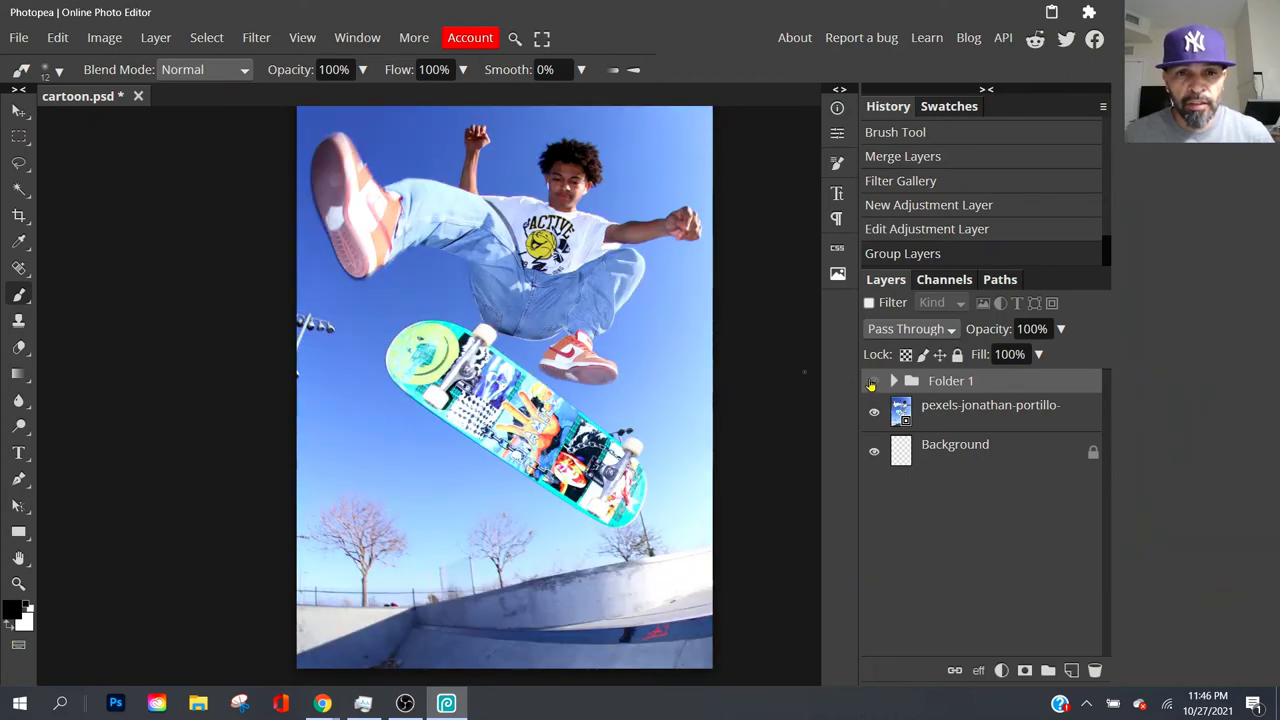
click(873, 382)
scroll(765, 411, up, 1)
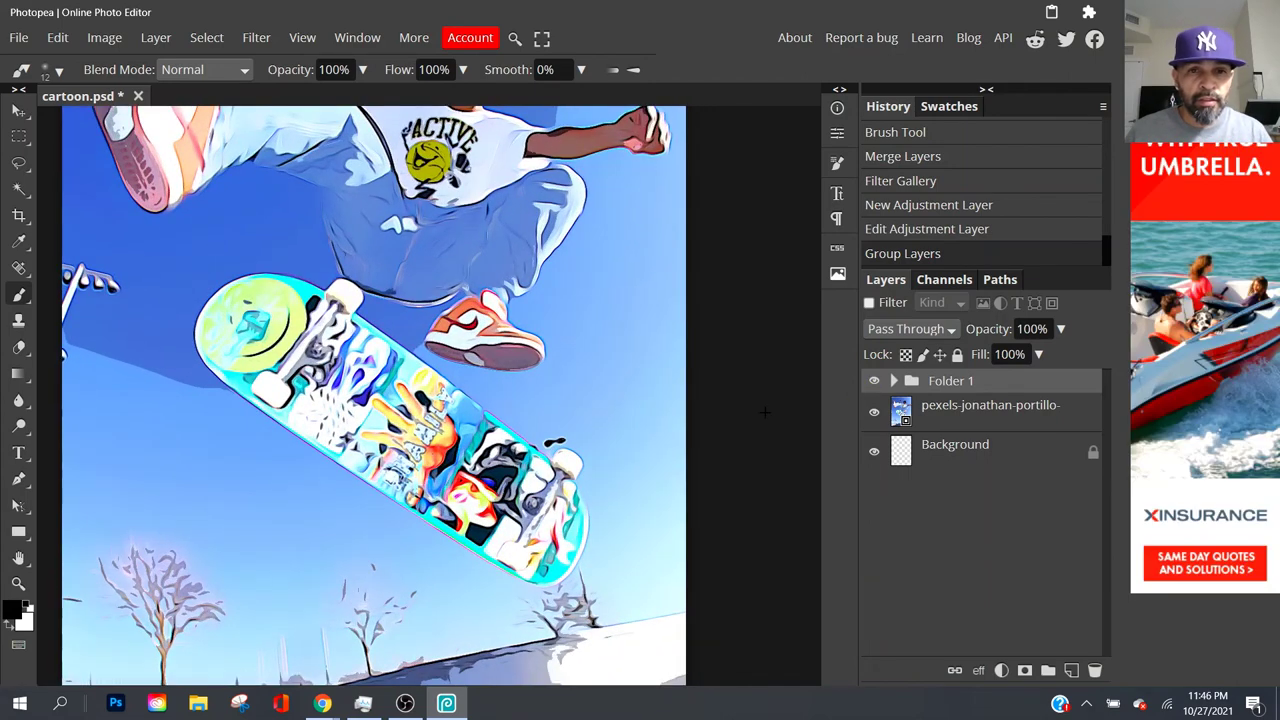
drag(709, 360, 794, 480)
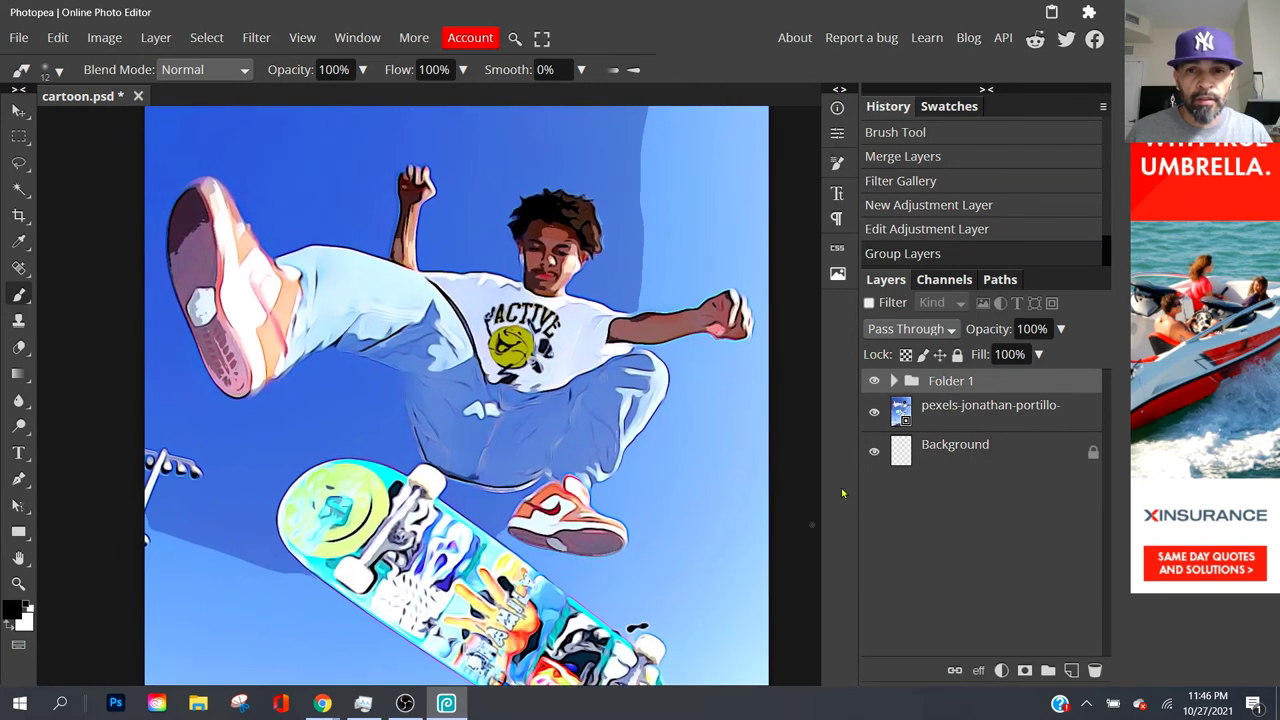
click(874, 384)
click(874, 384)
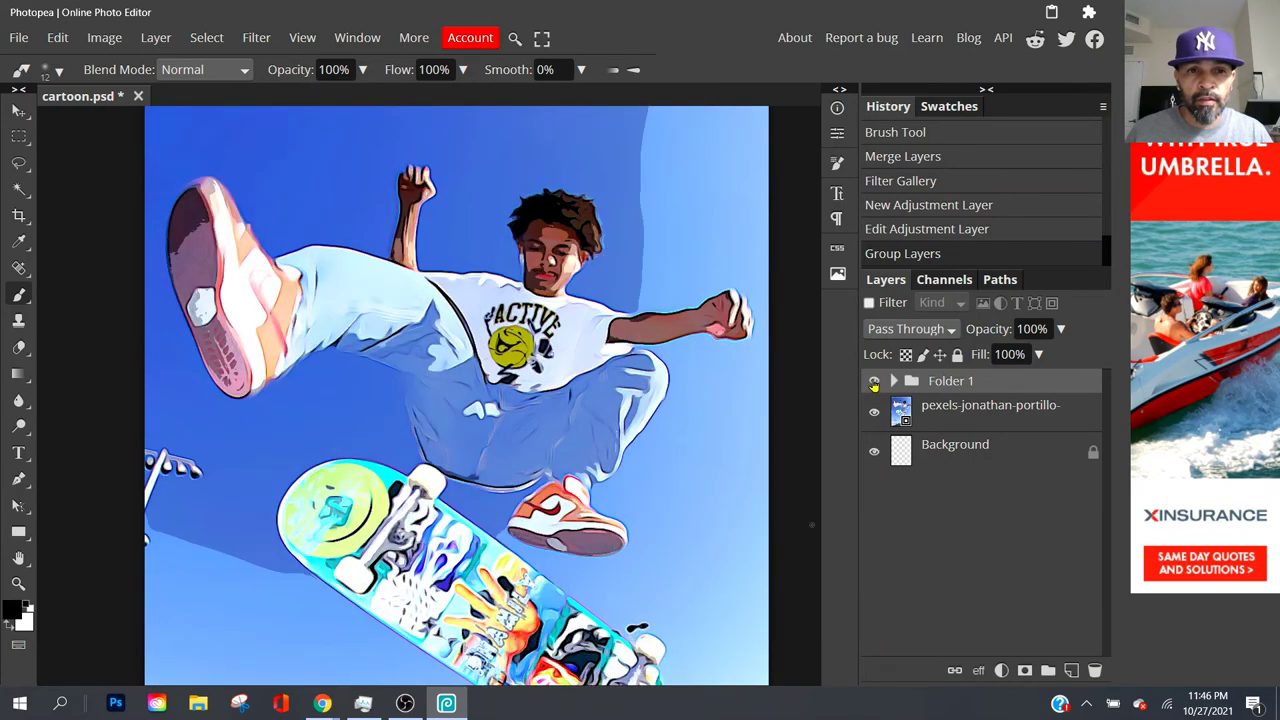
click(874, 384)
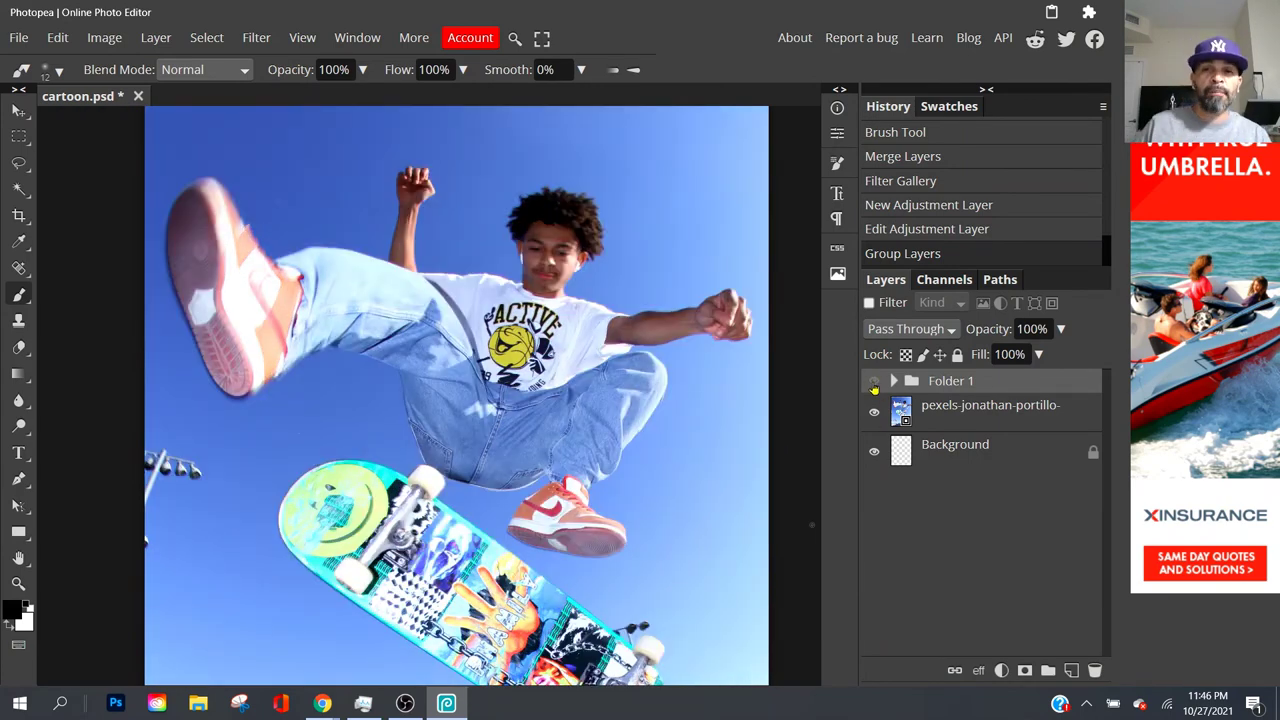
click(874, 384)
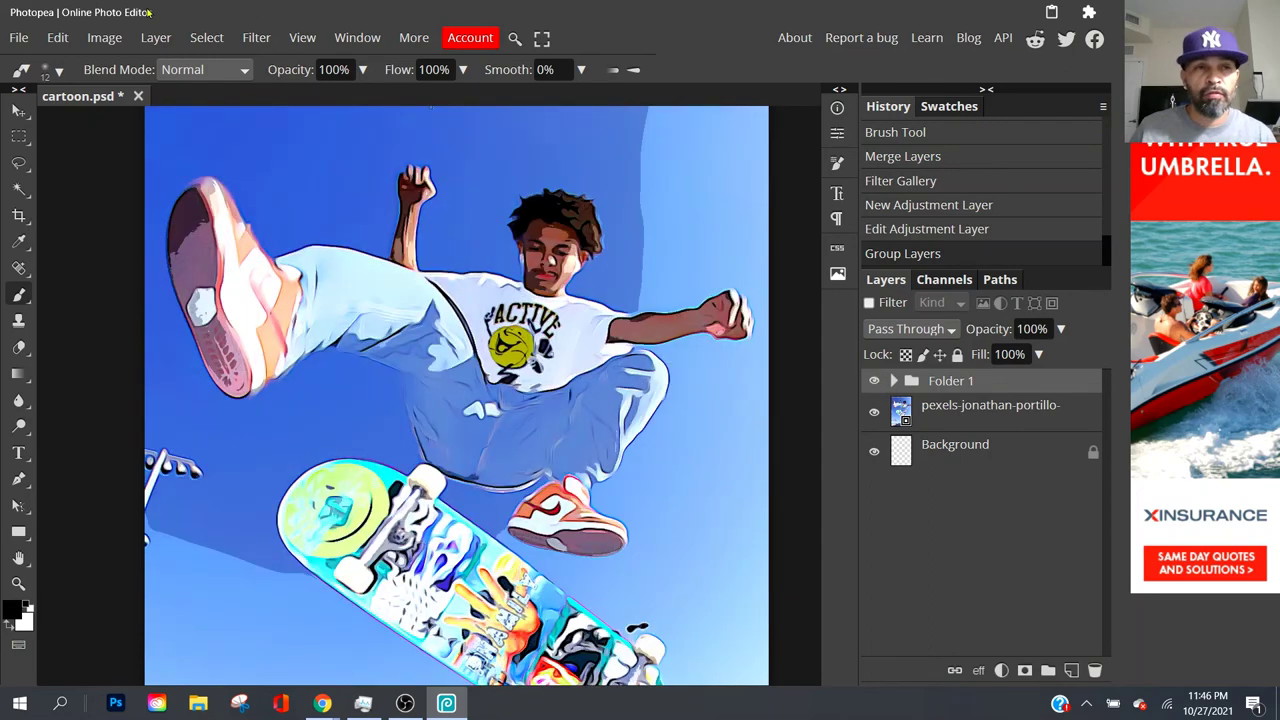
click(52, 40)
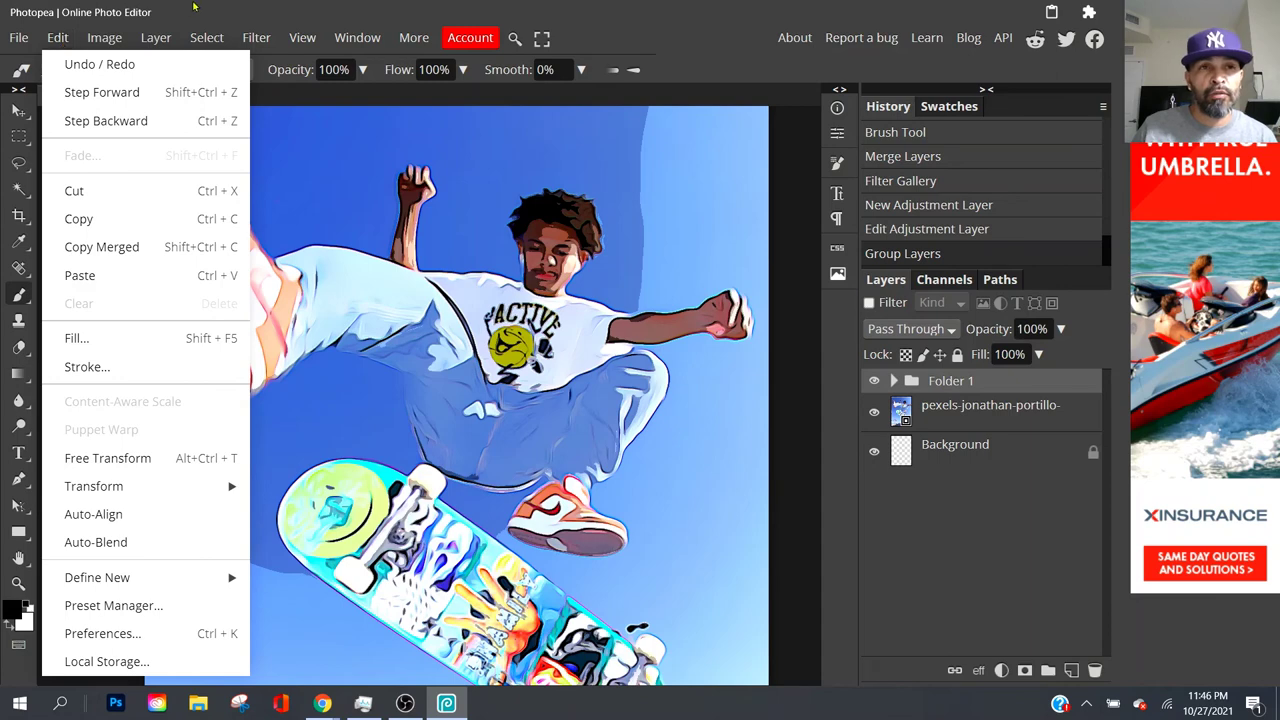
click(55, 40)
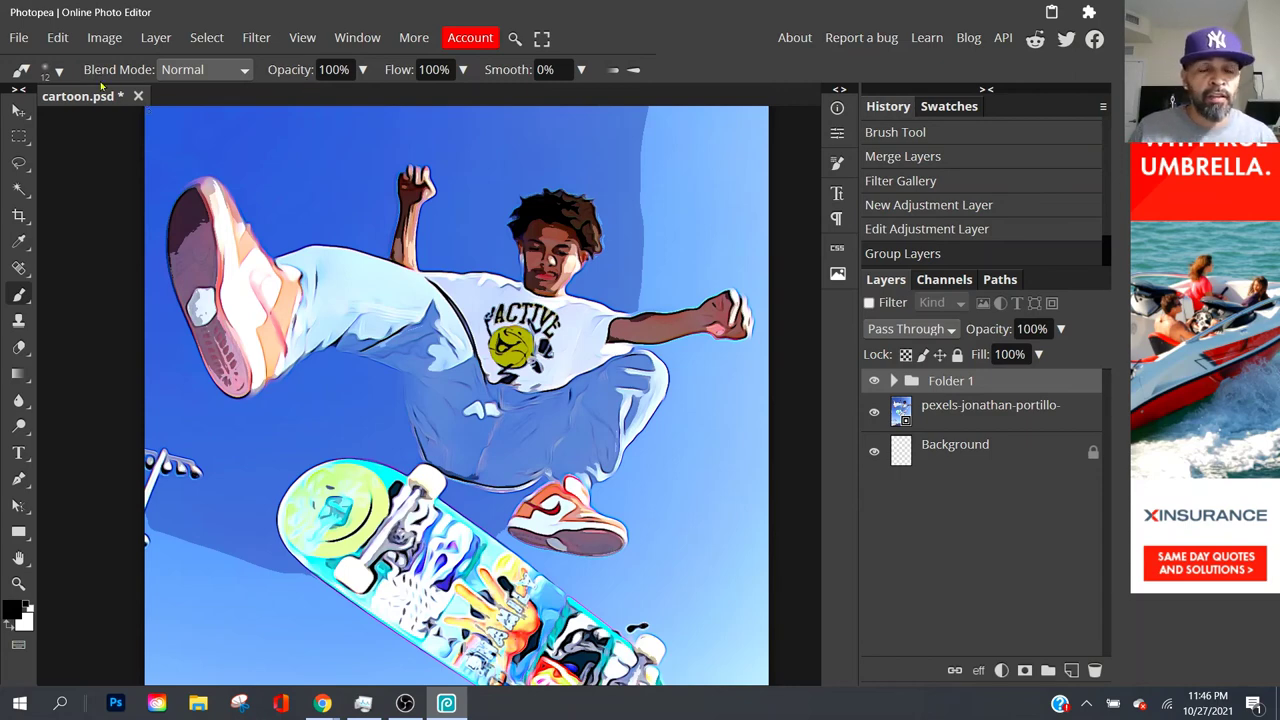
scroll(530, 422, down, 5)
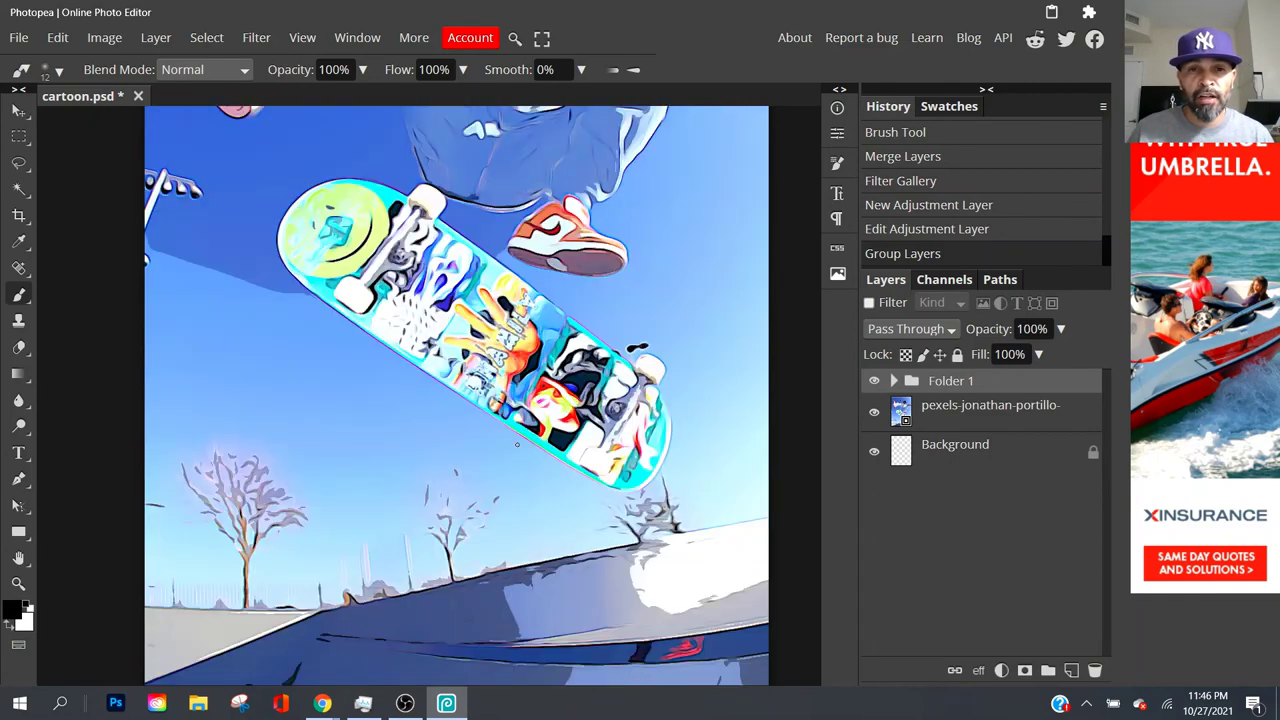
scroll(530, 422, up, 4)
scroll(456, 396, up, 2)
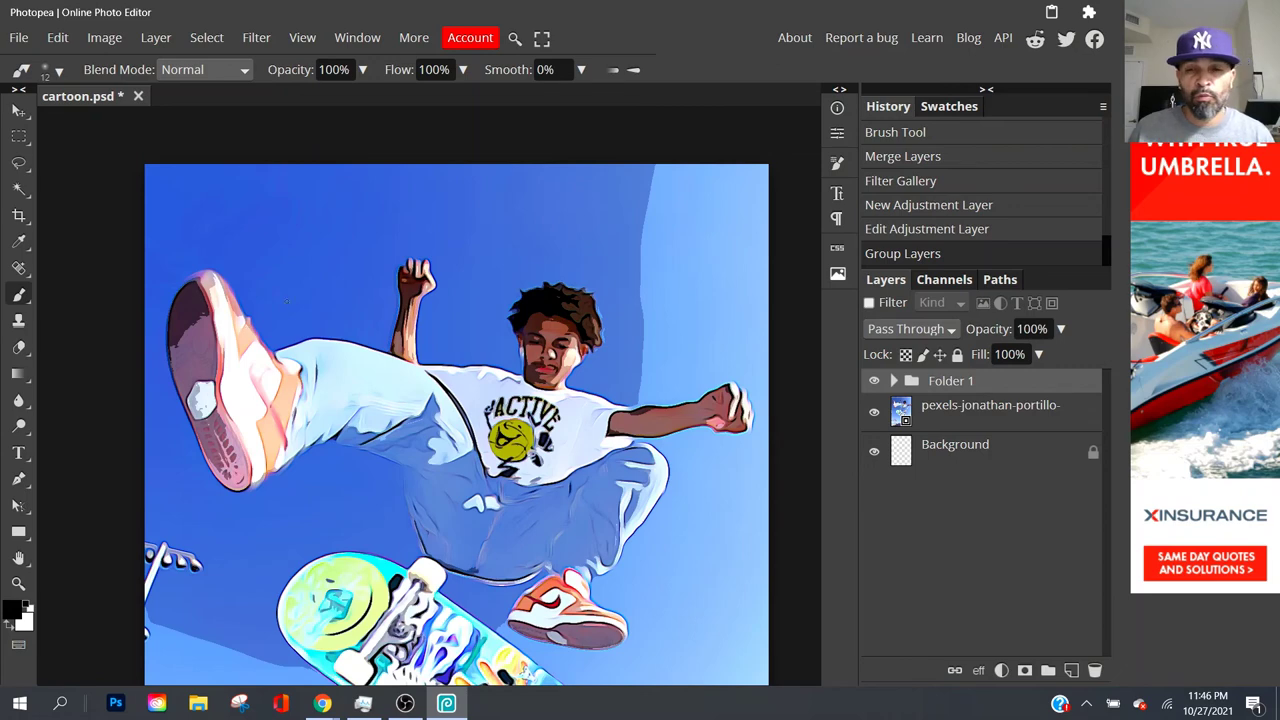
Export the cartoon as a 936 × 1368 PNG at 100% quality, saved as cartoon (1).png.
click(19, 39)
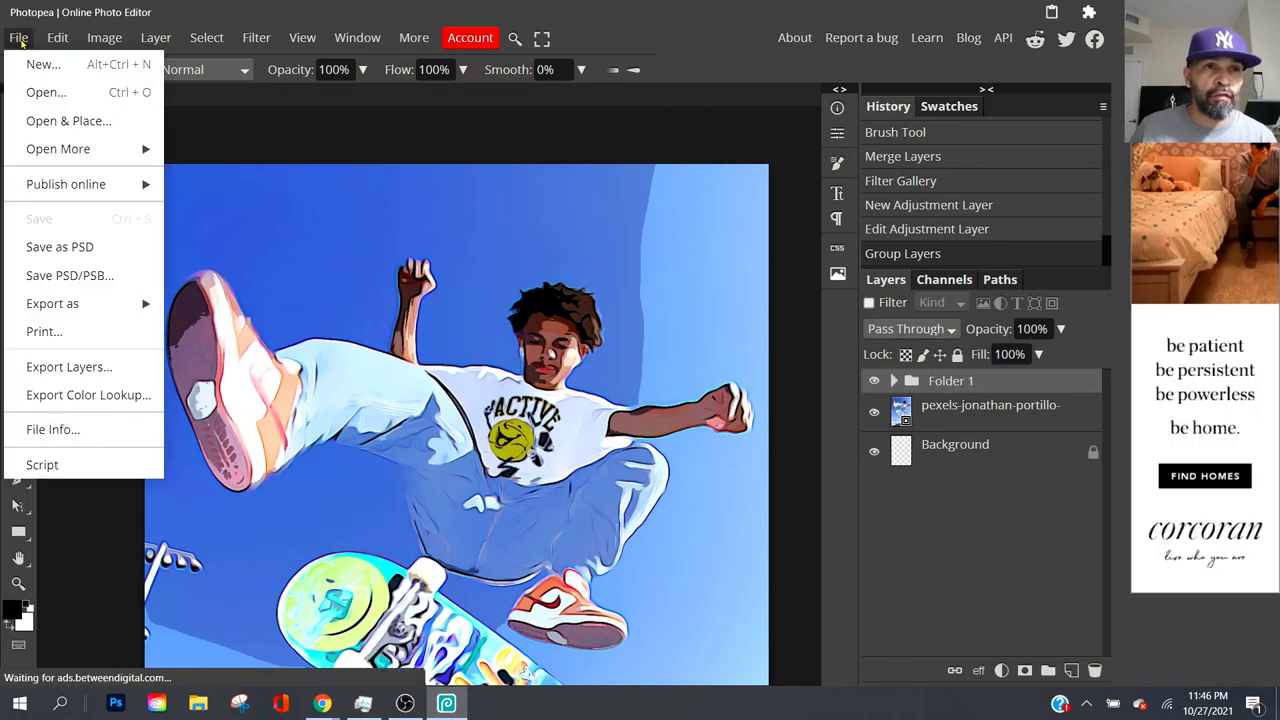
mouse_move(88, 308)
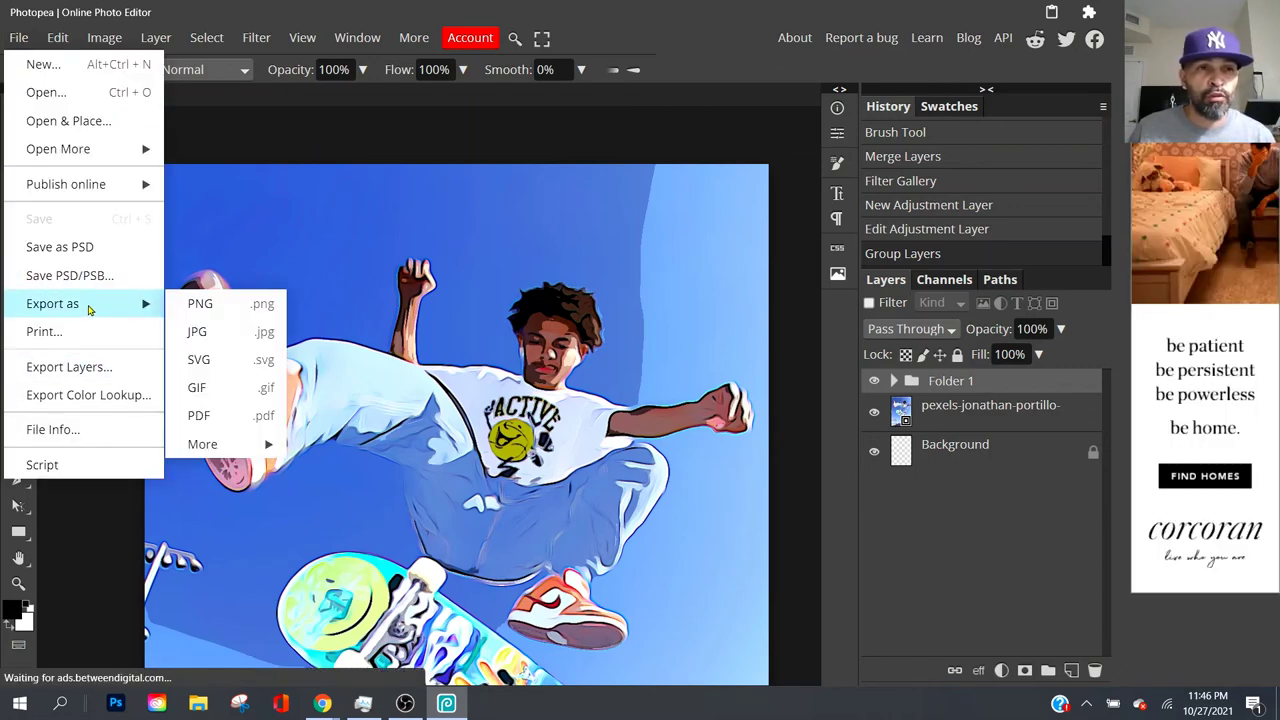
click(186, 305)
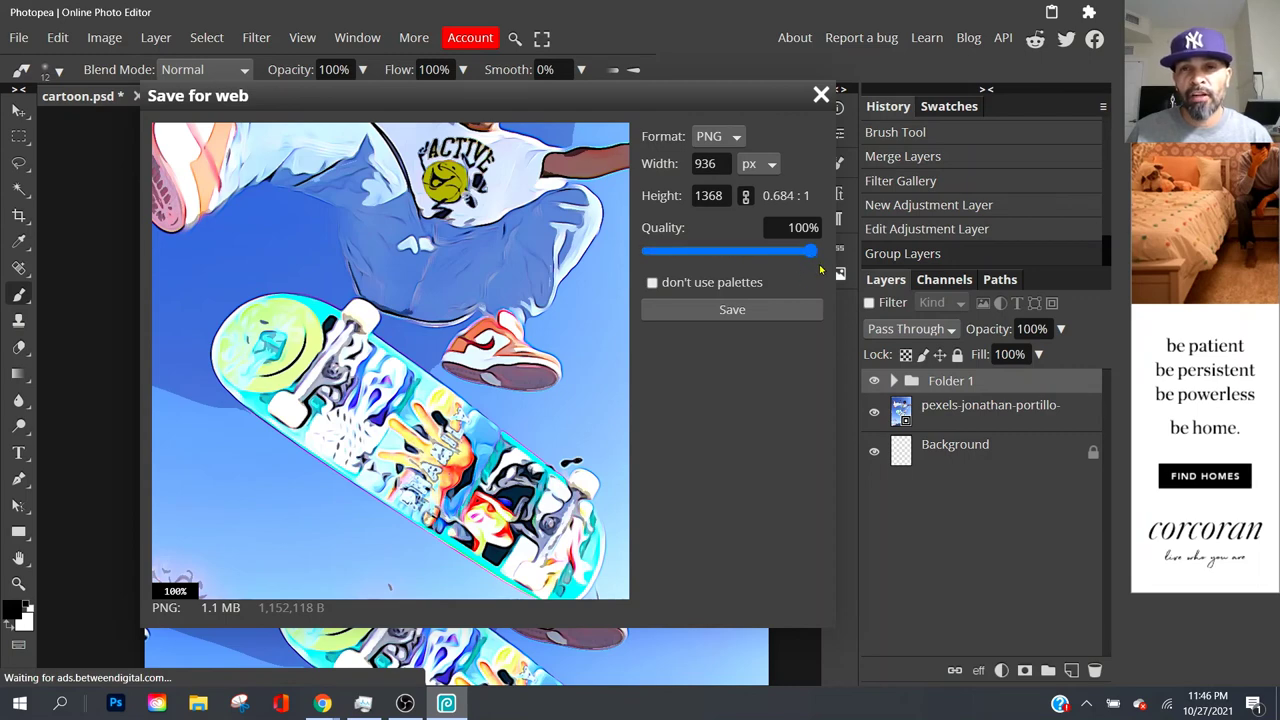
click(777, 317)
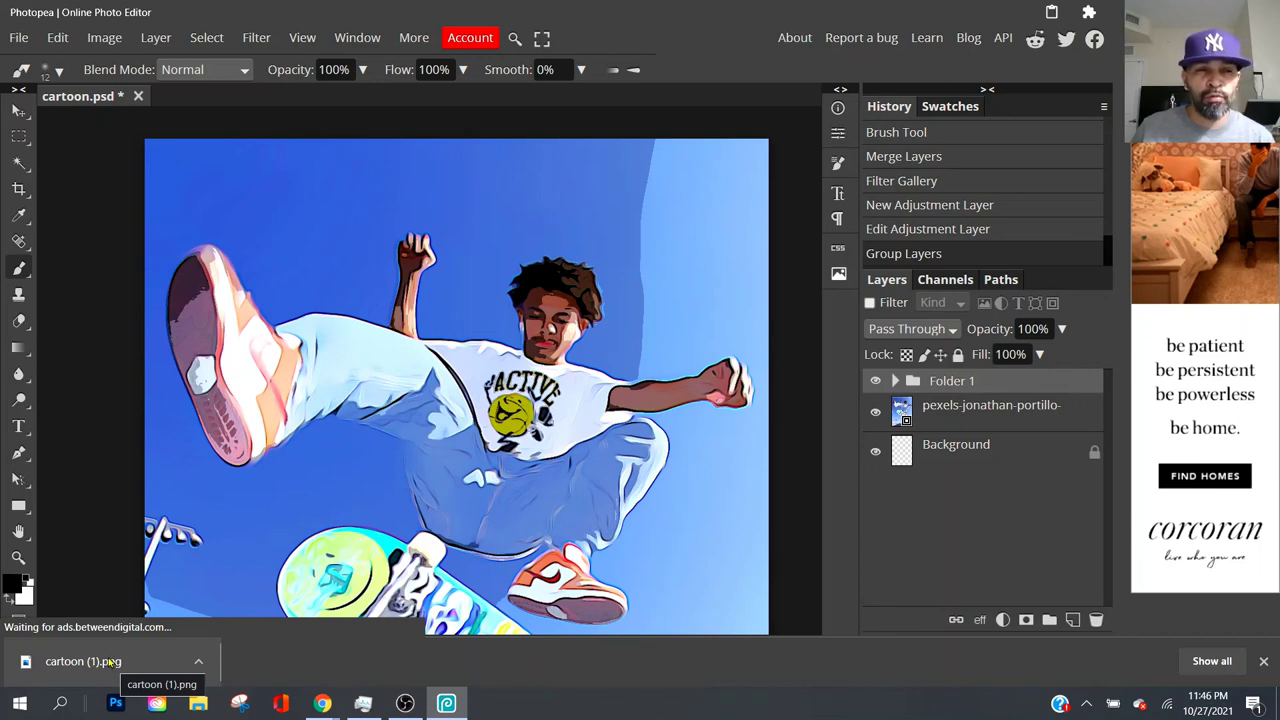
Open cartoon (1).png in Windows Photos and show its See more menu.
click(110, 662)
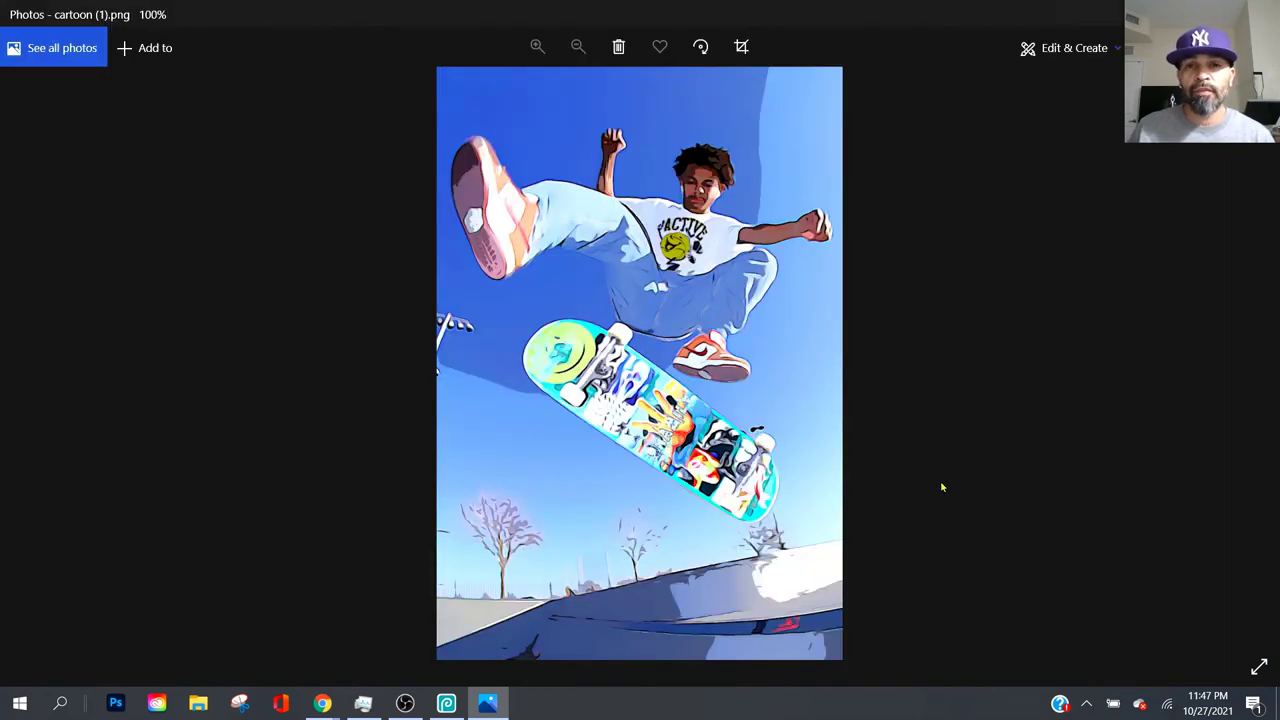
click(1245, 47)
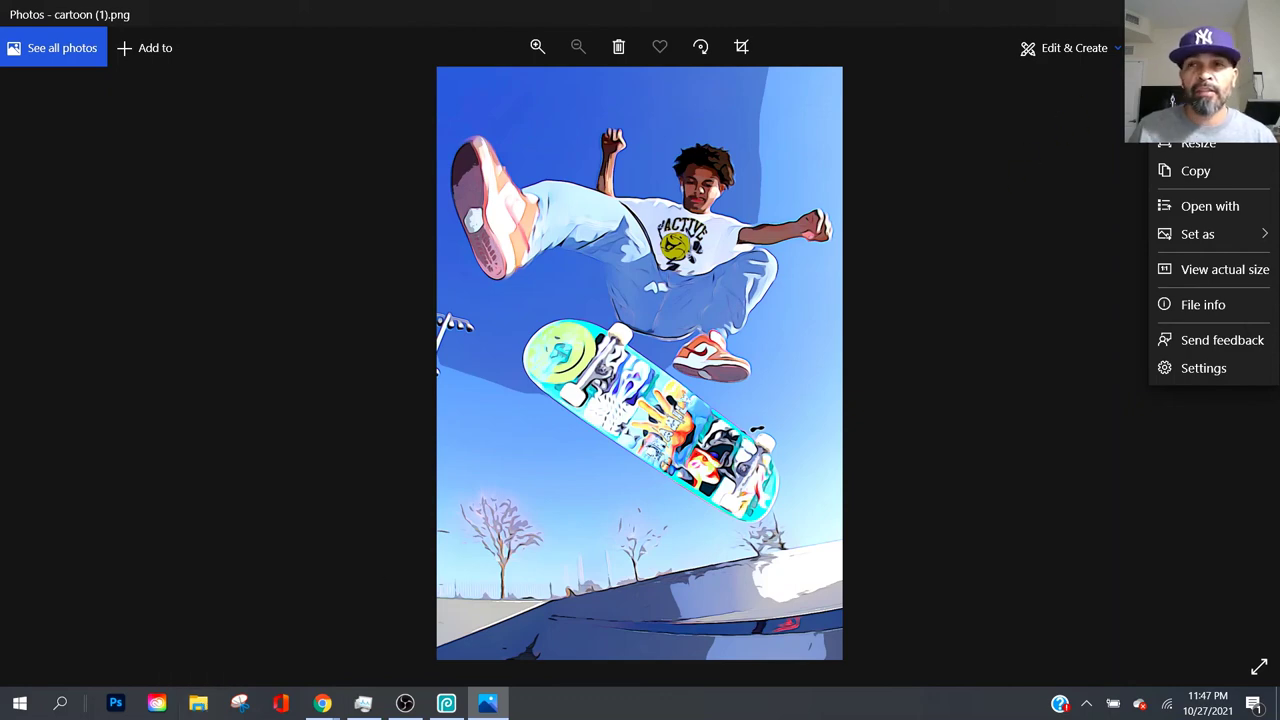
click(405, 703)
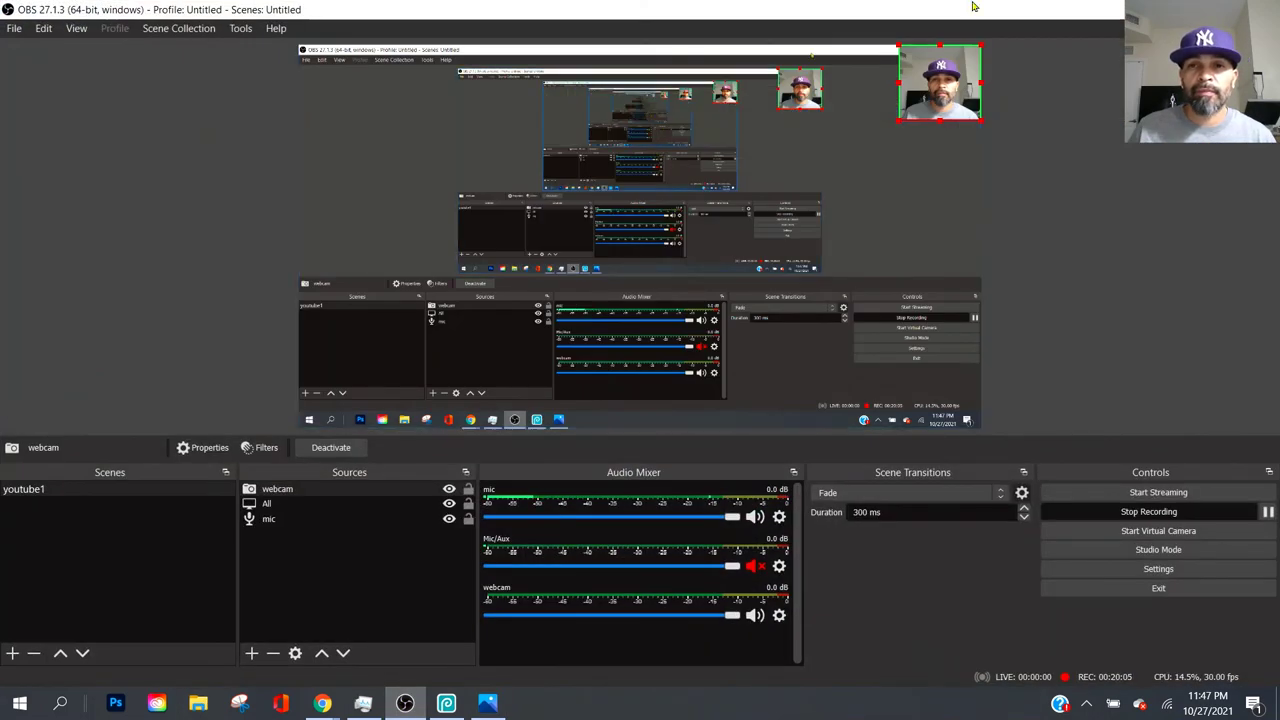